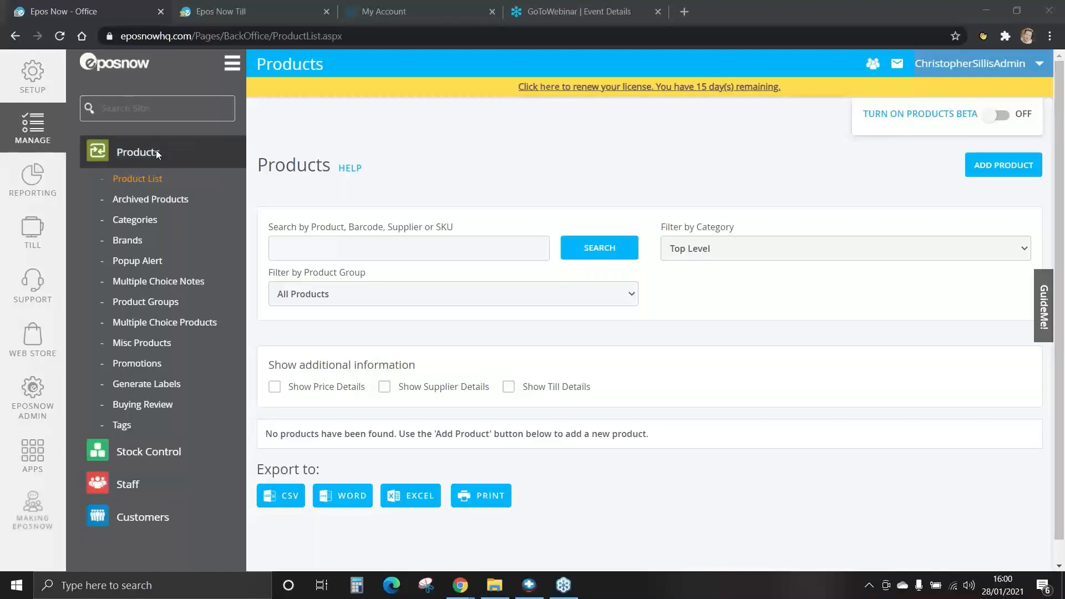
Start a new product category and name it FOOD
{"action": "left_click", "coordinate": [148, 220]}
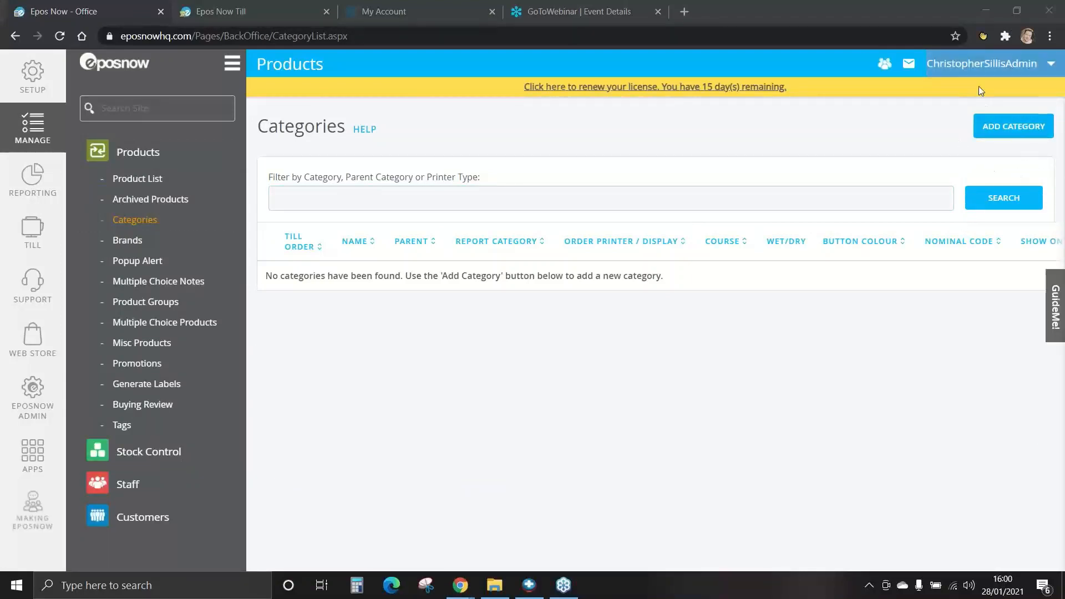
{"action": "left_click", "coordinate": [1013, 127]}
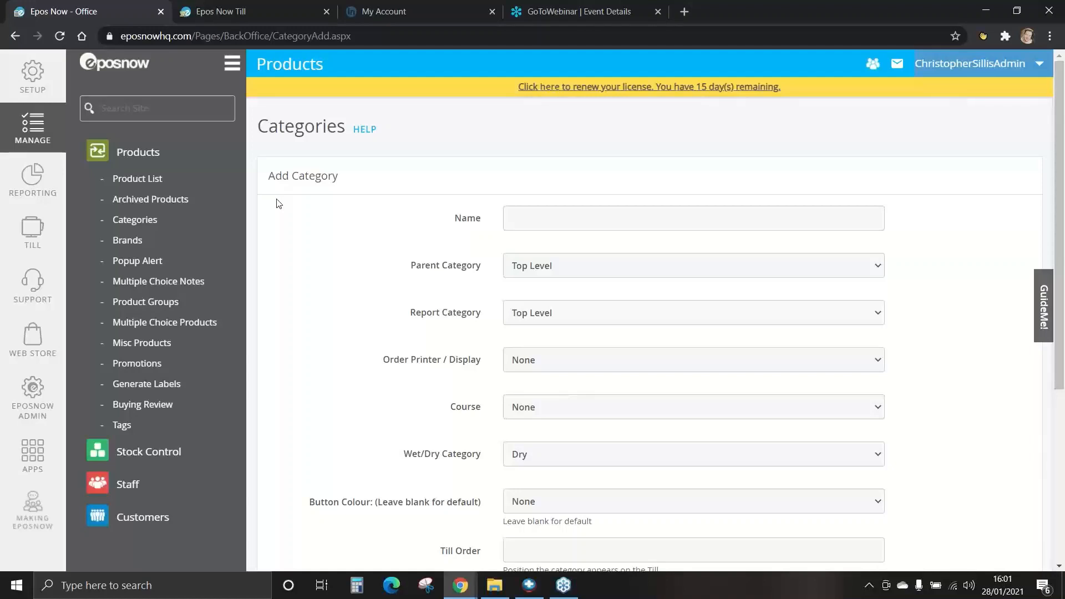
{"action": "left_click", "coordinate": [525, 224]}
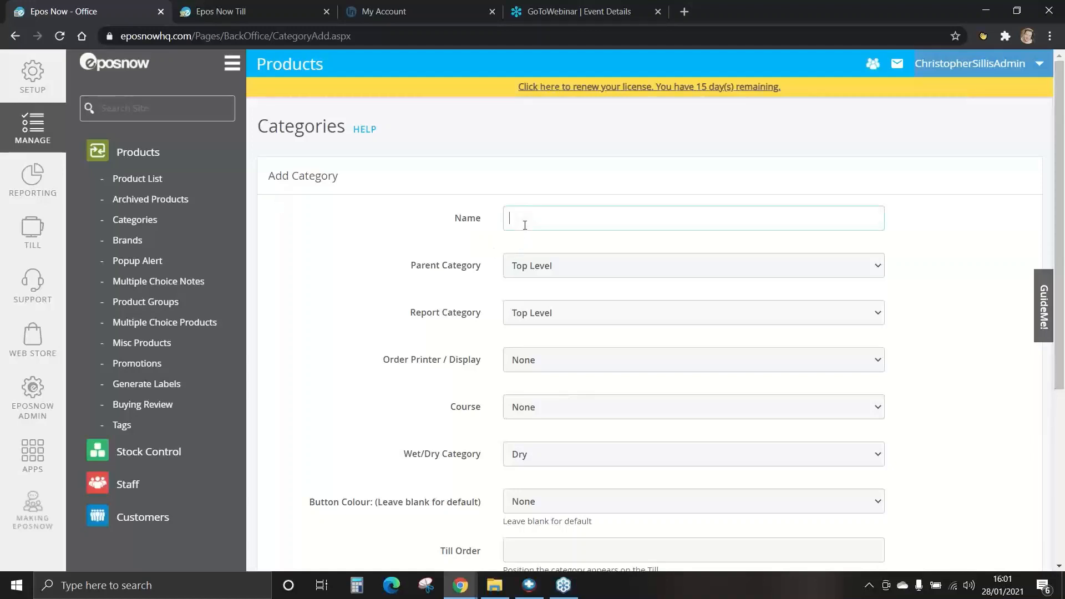
{"action": "type", "text": "FOOD"}
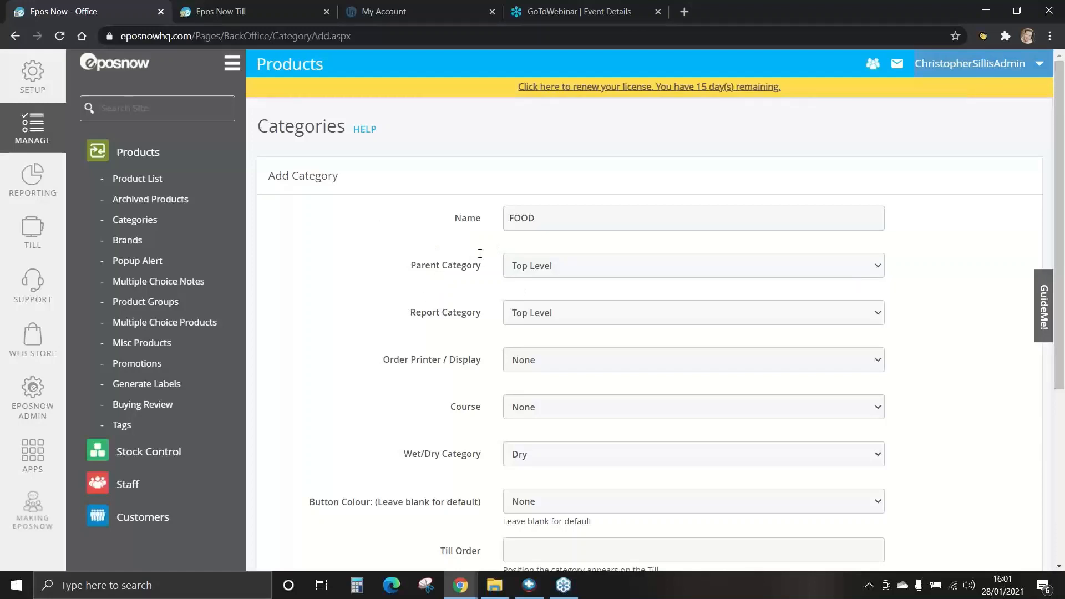
Leave the FOOD category's order printer at None and set its button colour to Light Blue
{"action": "scroll", "coordinate": [416, 286], "scroll_direction": "down", "scroll_amount": 1}
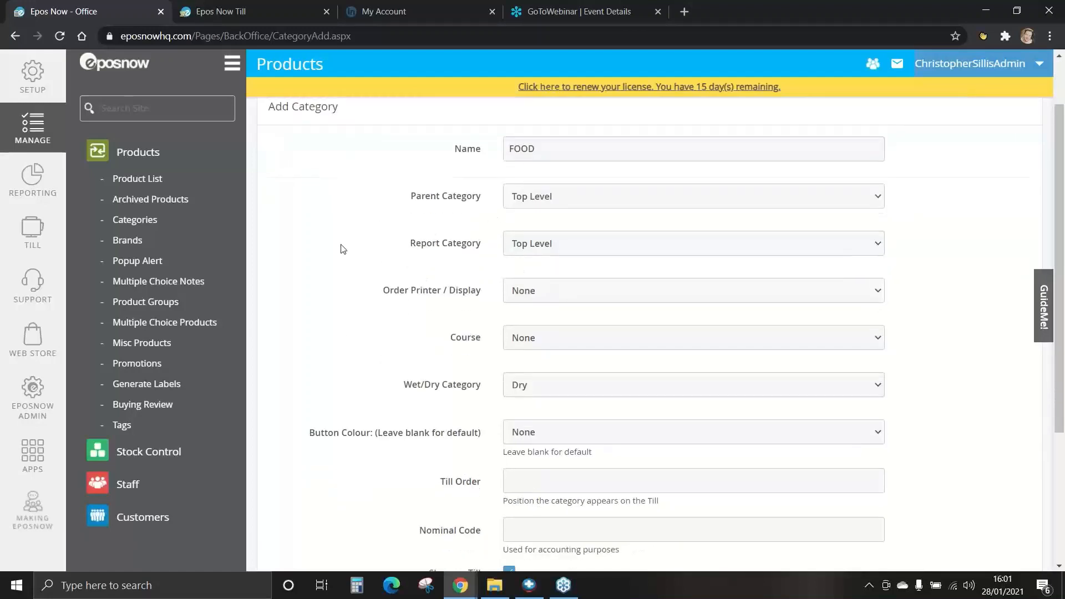
{"action": "left_click", "coordinate": [545, 294]}
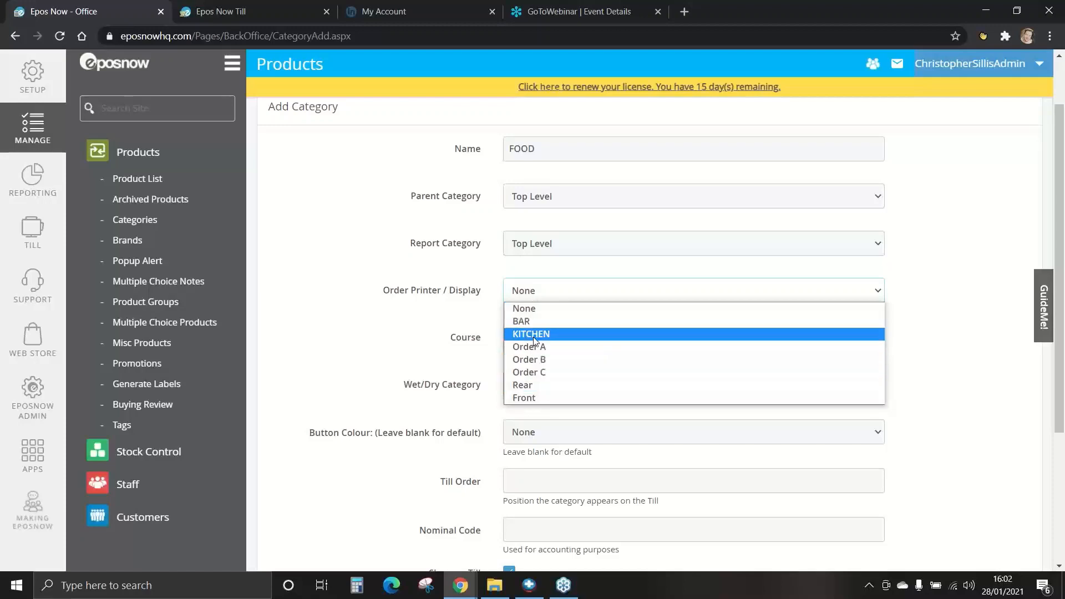
{"action": "left_click", "coordinate": [541, 309]}
{"action": "scroll", "coordinate": [340, 312], "scroll_direction": "down", "scroll_amount": 1}
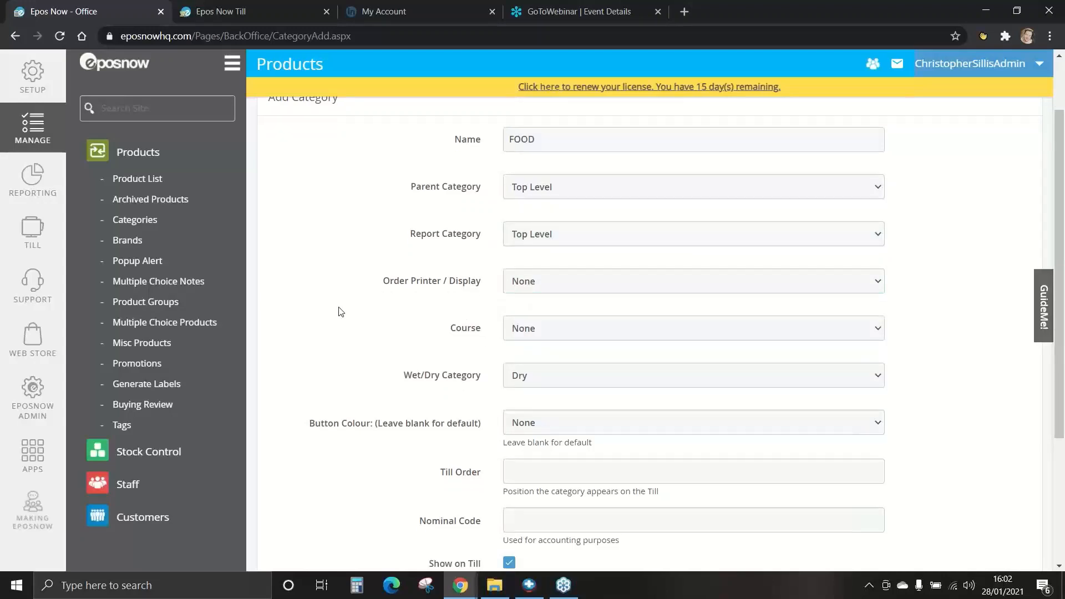
{"action": "scroll", "coordinate": [340, 311], "scroll_direction": "down", "scroll_amount": 4}
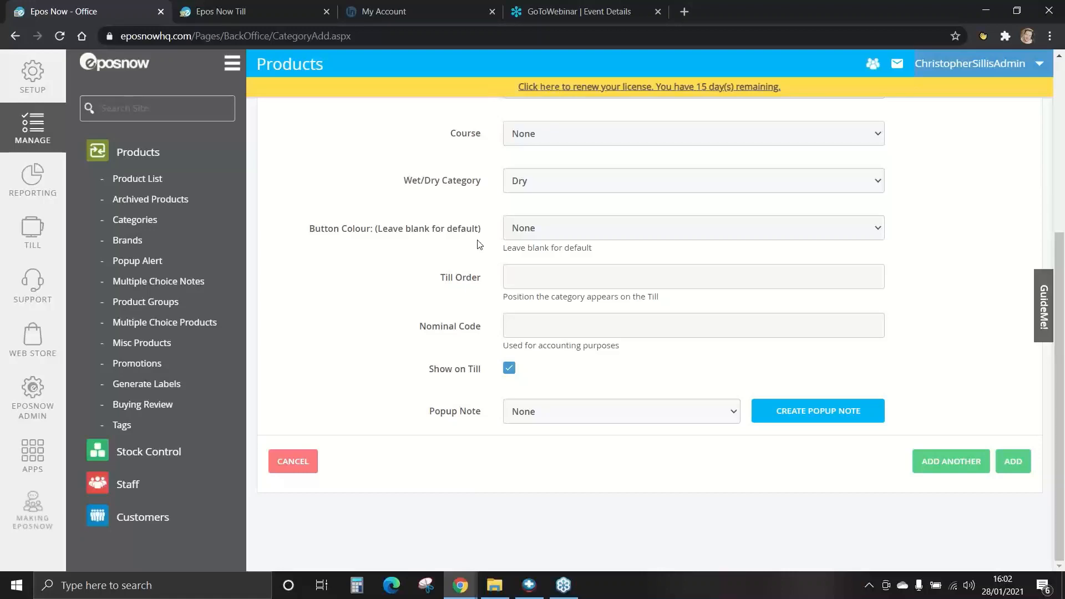
{"action": "left_click", "coordinate": [550, 228]}
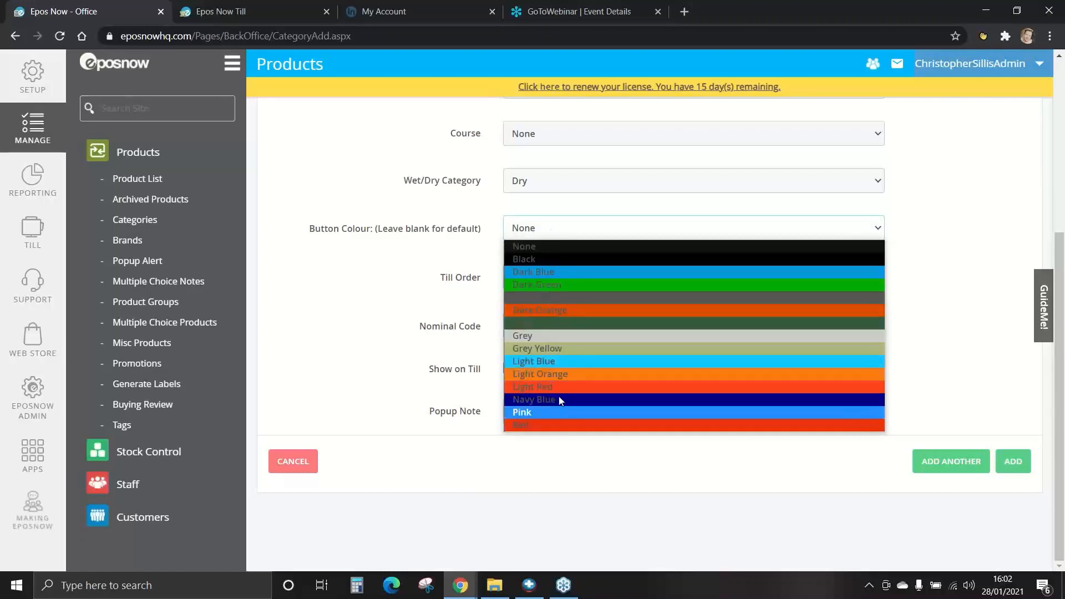
{"action": "left_click", "coordinate": [557, 360]}
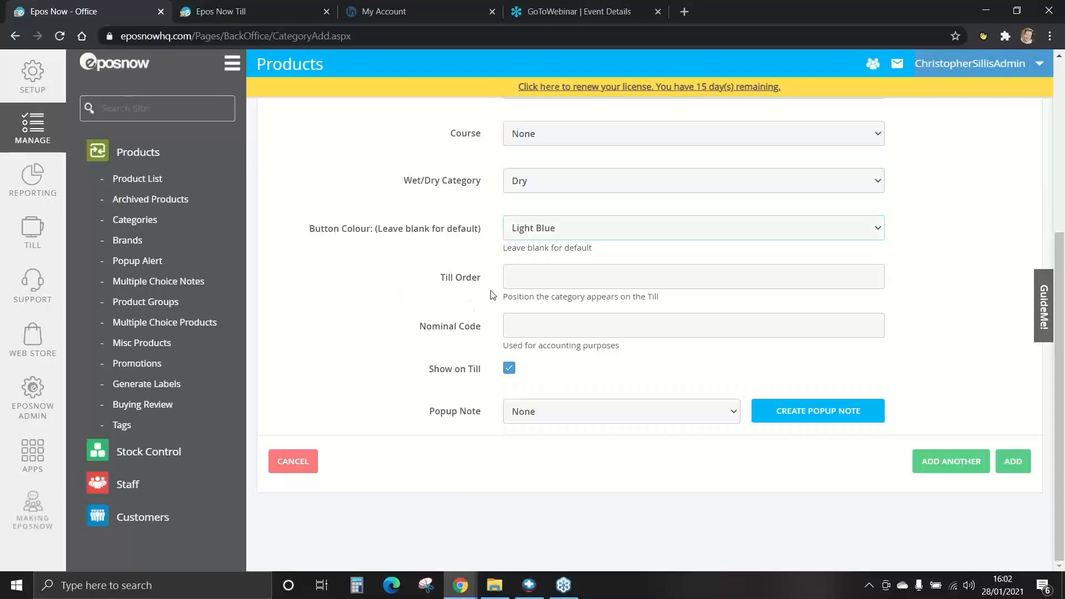
{"action": "left_click", "coordinate": [521, 274]}
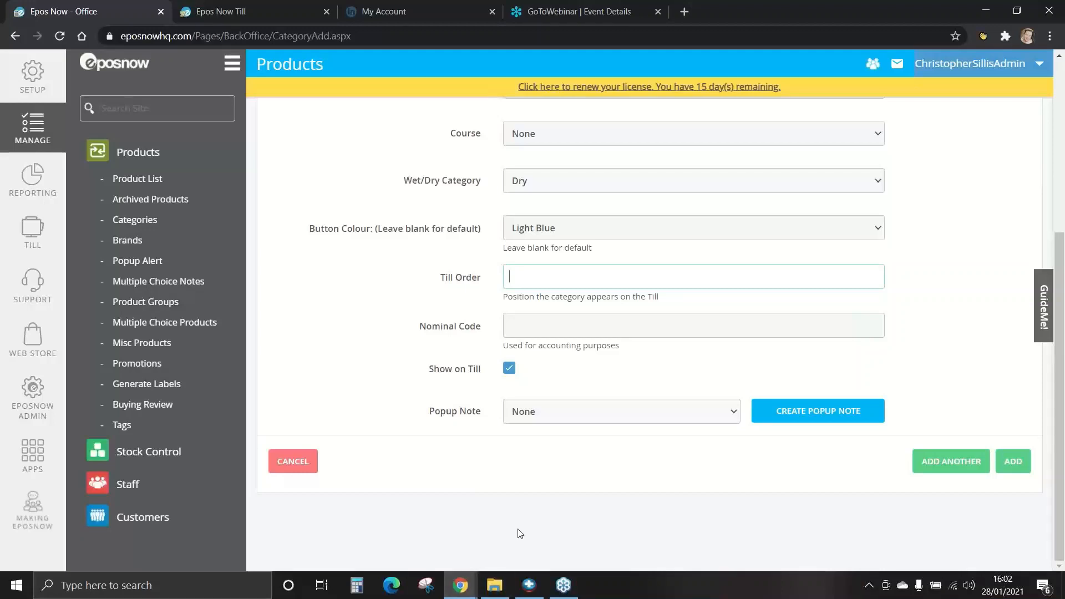
{"action": "type", "text": "1"}
{"action": "key", "text": "BackSpace"}
{"action": "type", "text": "2"}
{"action": "type", "text": "3"}
{"action": "key", "text": "BackSpace"}
{"action": "left_click", "coordinate": [390, 303]}
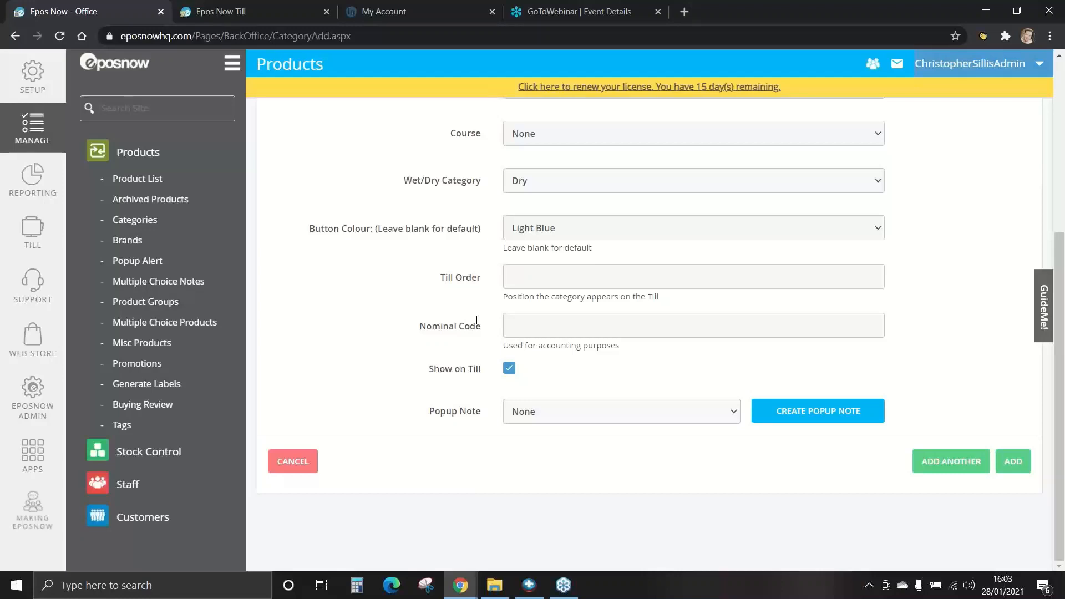
Leave the nominal code blank, save the FOOD category and start adding another one
{"action": "left_click", "coordinate": [538, 330]}
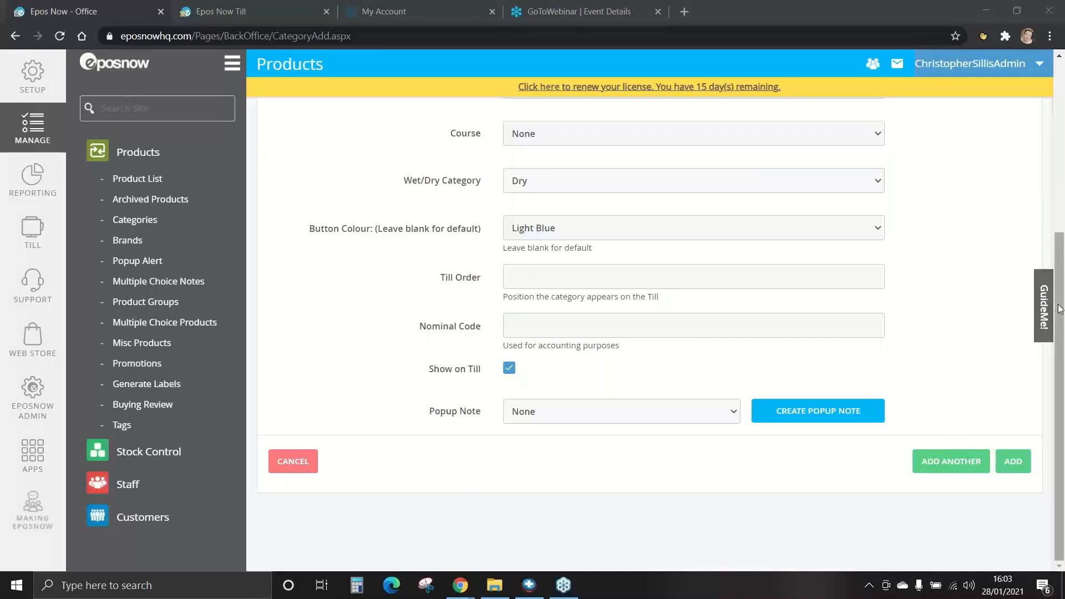
{"action": "left_click_drag", "start_coordinate": [1060, 310], "coordinate": [1064, 372]}
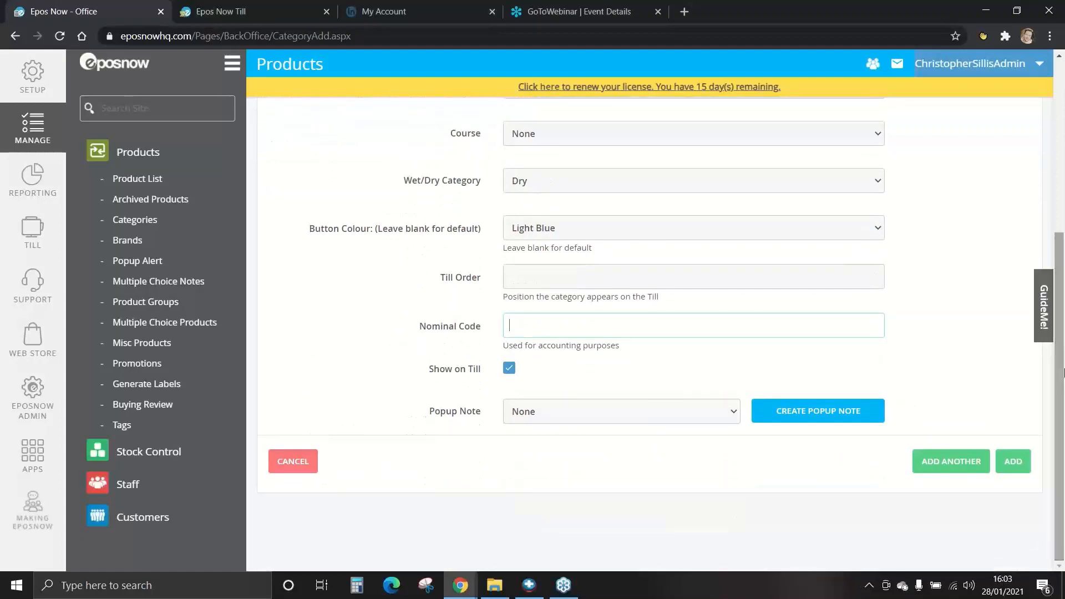
{"action": "left_click", "coordinate": [955, 463]}
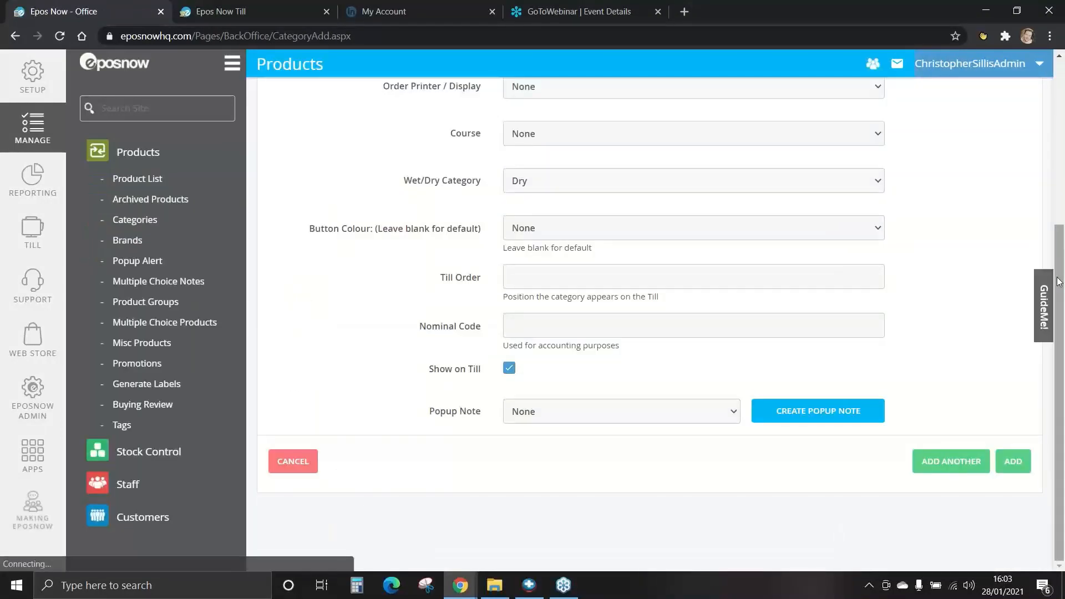
Name the new category SWEETS AND CHCOLATE and set its parent category to FOOD
{"action": "scroll", "coordinate": [1059, 281], "scroll_direction": "up", "scroll_amount": 5}
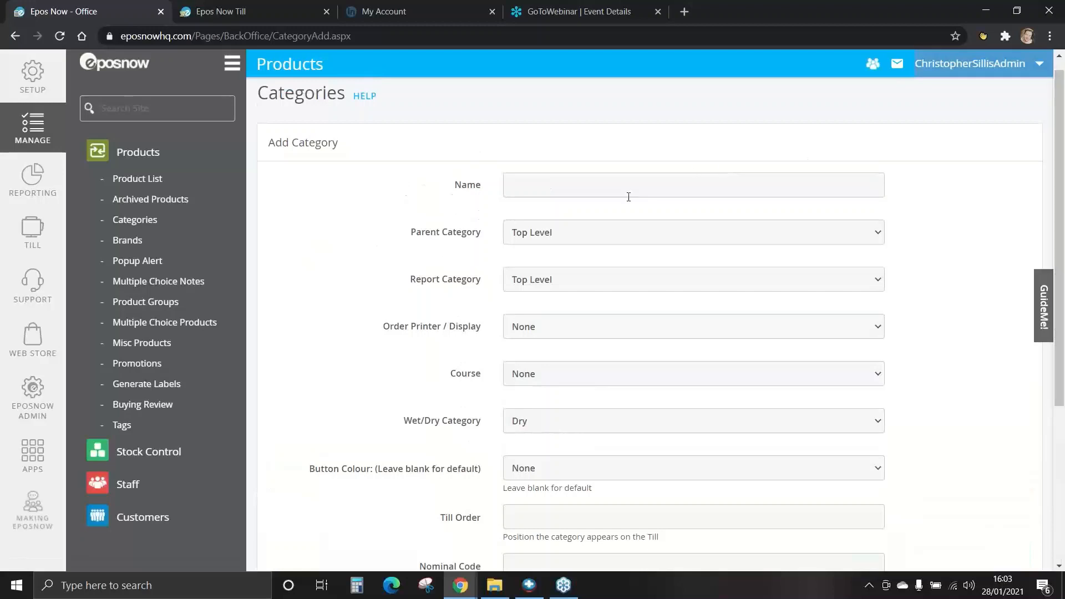
{"action": "left_click", "coordinate": [610, 188]}
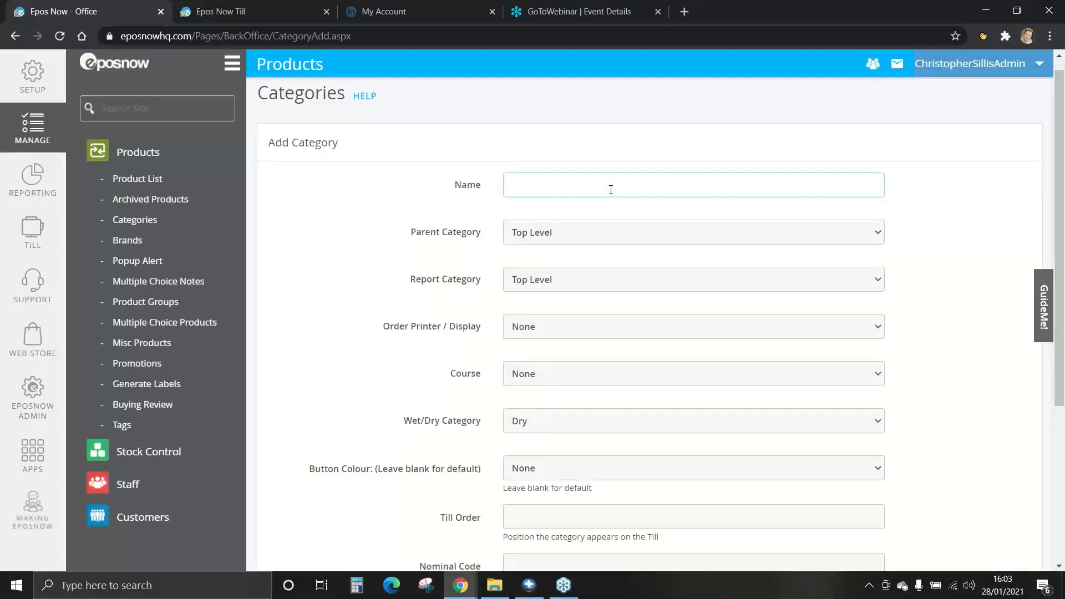
{"action": "type", "text": "SWEETS AND CHCOLATE"}
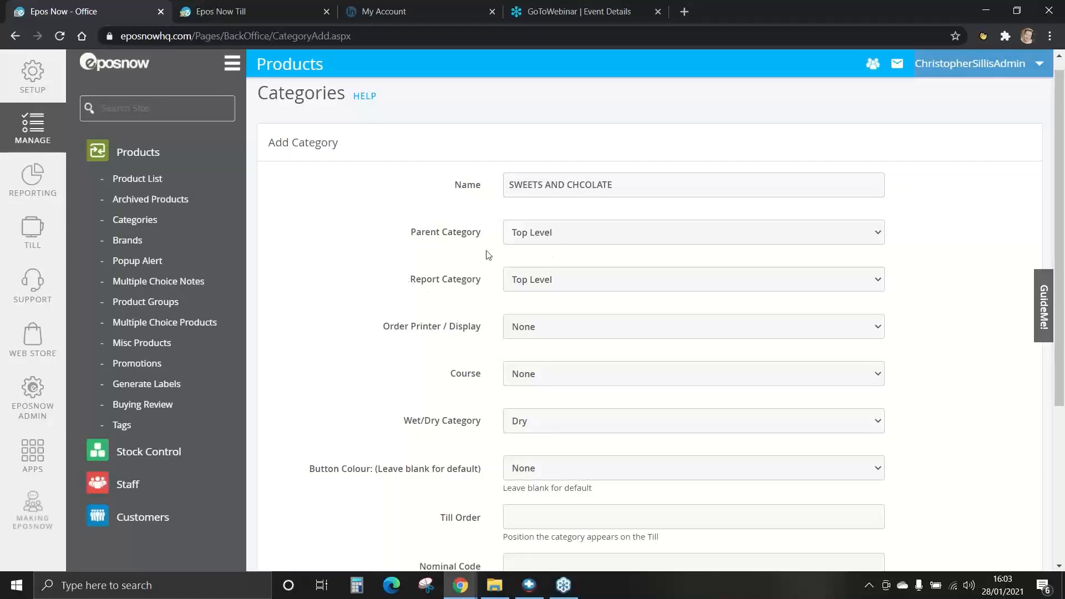
{"action": "left_click", "coordinate": [542, 233]}
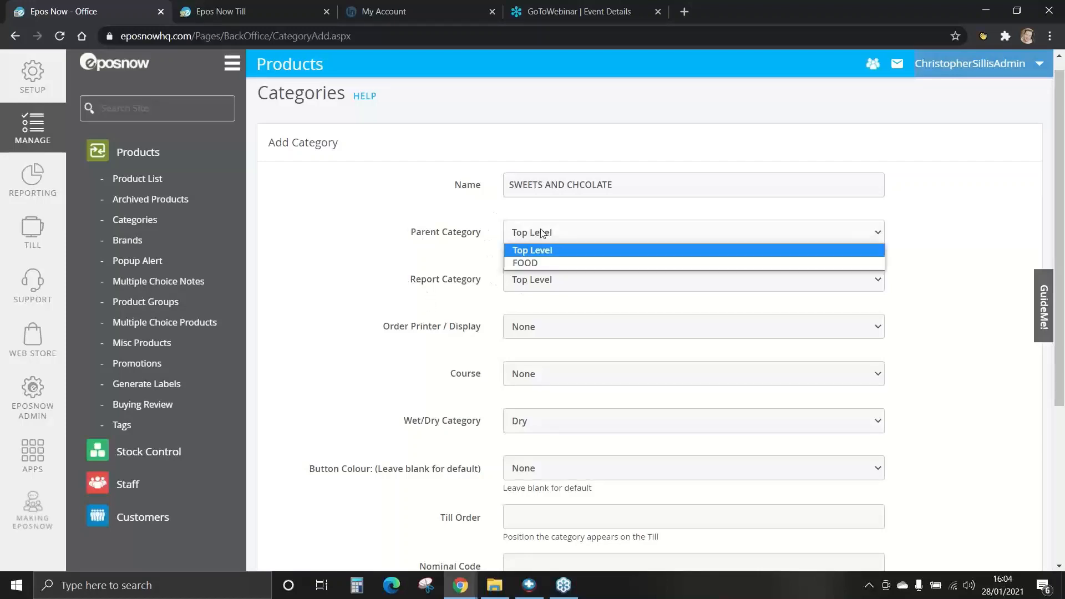
{"action": "left_click", "coordinate": [530, 263]}
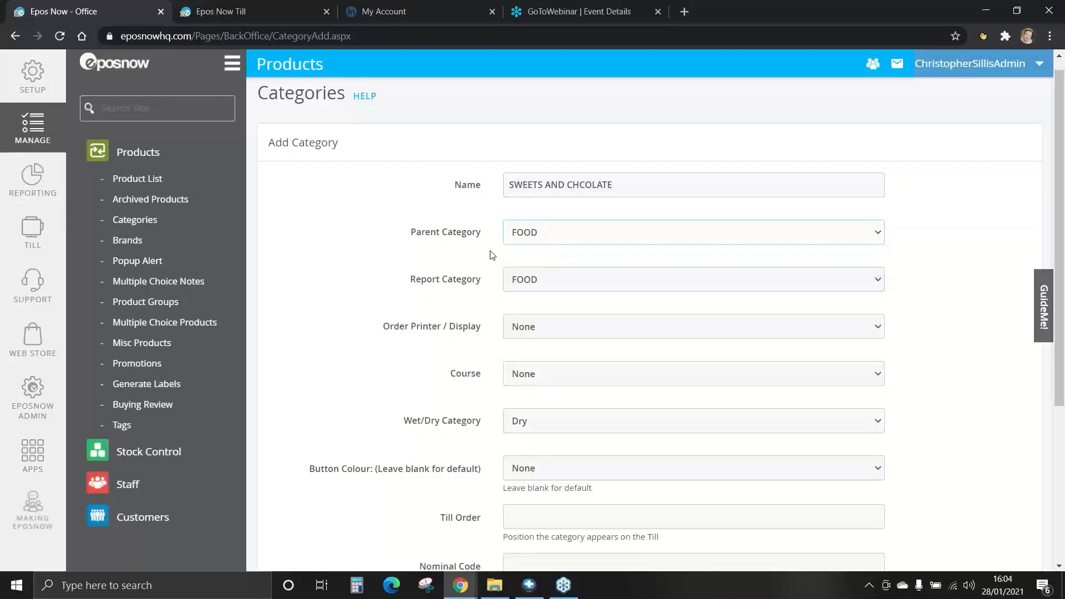
Keep the subcategory's order printer at None and set its button colour to Dark Orange
{"action": "scroll", "coordinate": [491, 255], "scroll_direction": "down", "scroll_amount": 1}
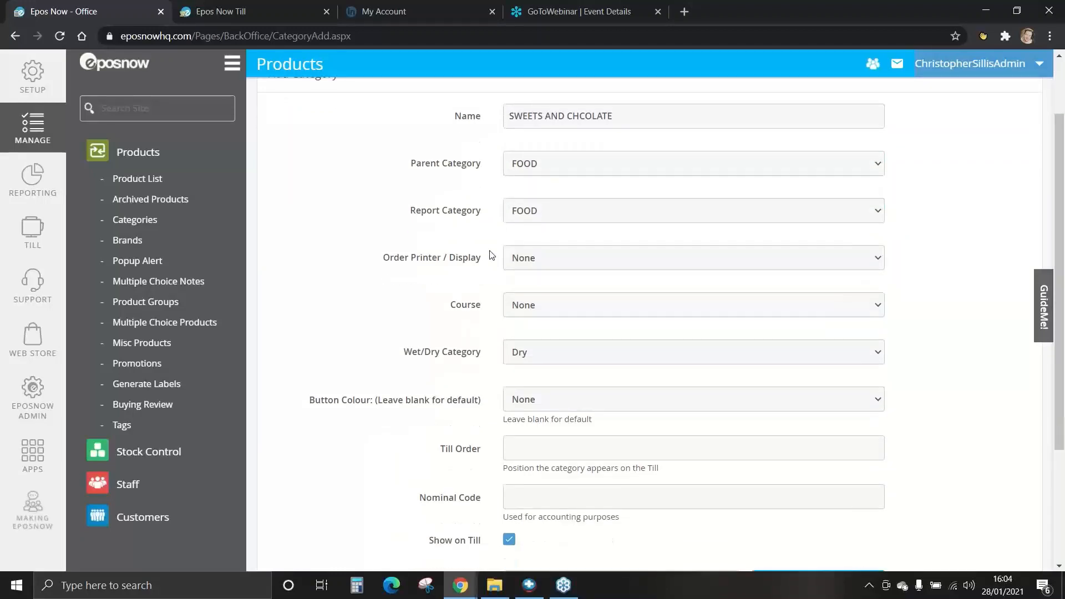
{"action": "left_click", "coordinate": [557, 263]}
{"action": "left_click", "coordinate": [546, 274]}
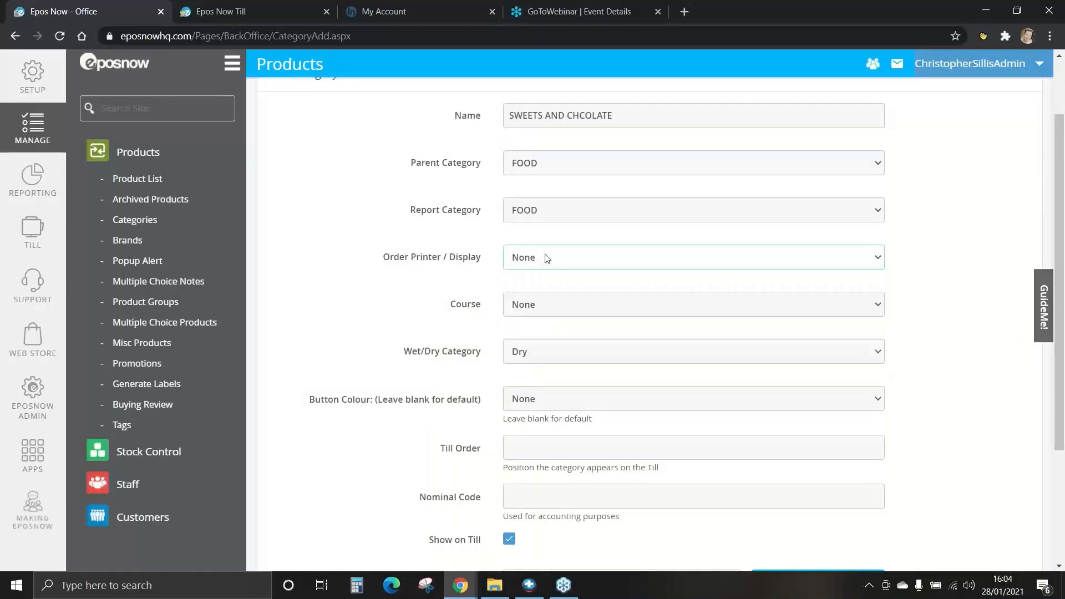
{"action": "scroll", "coordinate": [458, 349], "scroll_direction": "down", "scroll_amount": 1}
{"action": "scroll", "coordinate": [457, 349], "scroll_direction": "down", "scroll_amount": 1}
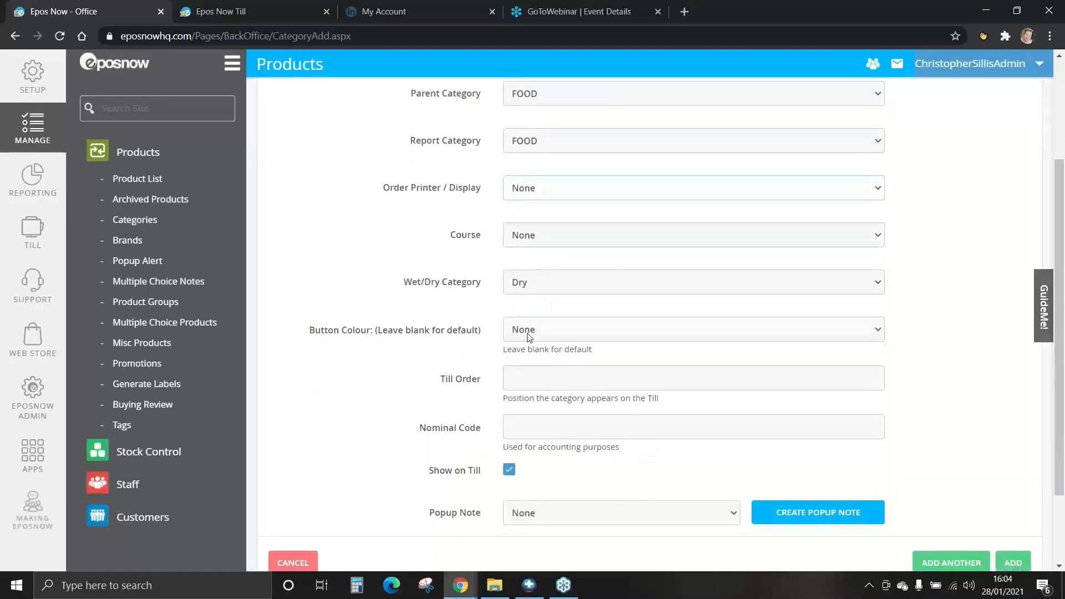
{"action": "left_click", "coordinate": [527, 331]}
{"action": "left_click", "coordinate": [533, 411]}
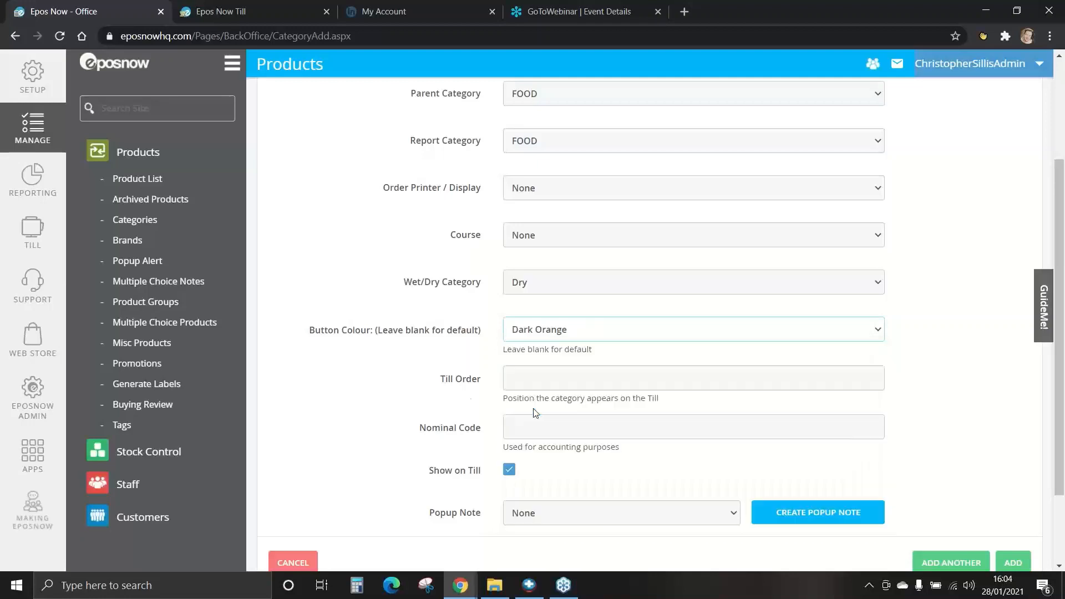
Leave the till order and nominal code blank and save the subcategory, returning to the category list
{"action": "scroll", "coordinate": [361, 358], "scroll_direction": "down", "scroll_amount": 2}
{"action": "left_click", "coordinate": [526, 280]}
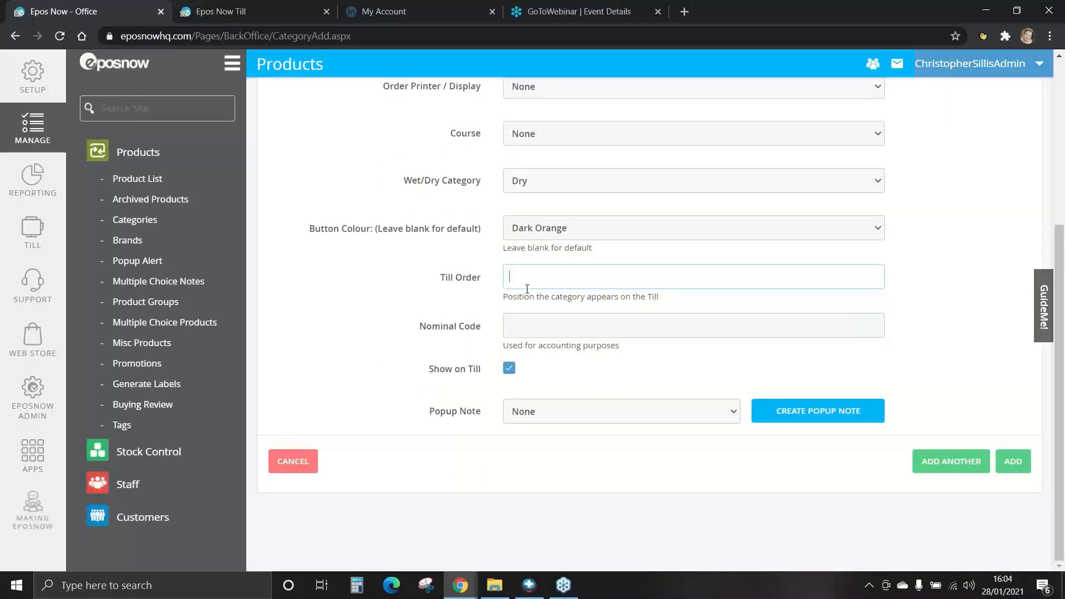
{"action": "left_click", "coordinate": [518, 321]}
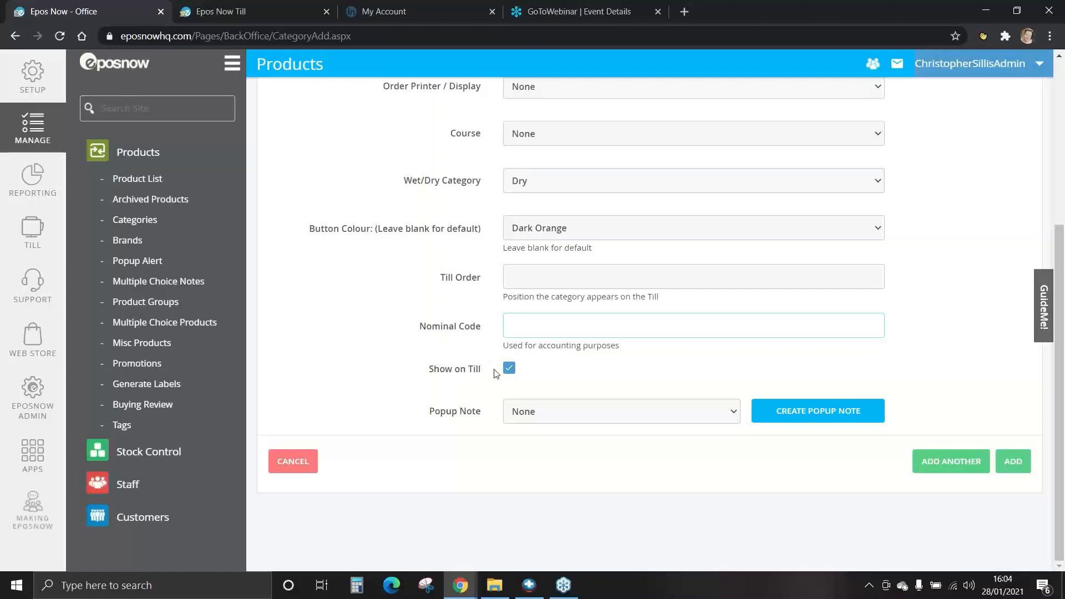
{"action": "left_click", "coordinate": [1013, 462]}
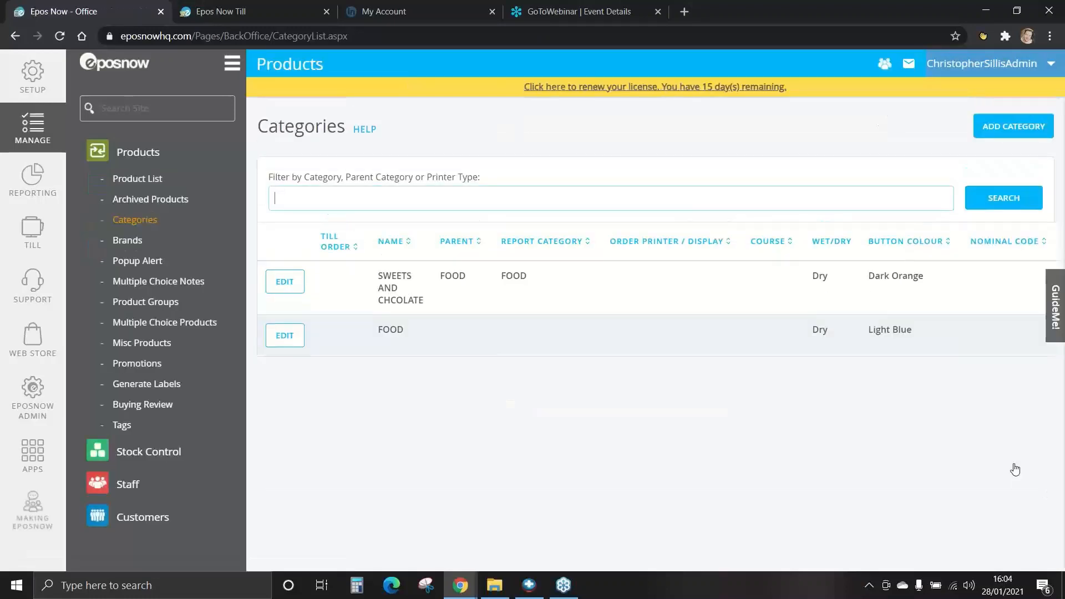
Edit the FOOD category in the list, set its button colour to Pink and update the entry
{"action": "left_click_drag", "start_coordinate": [417, 328], "coordinate": [384, 328]}
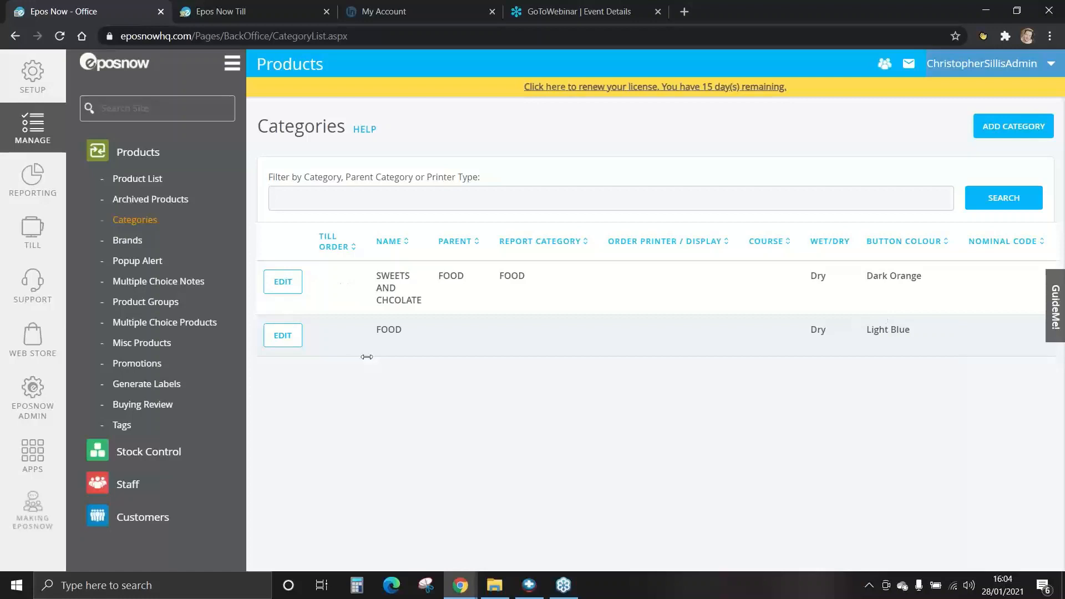
{"action": "left_click", "coordinate": [283, 335]}
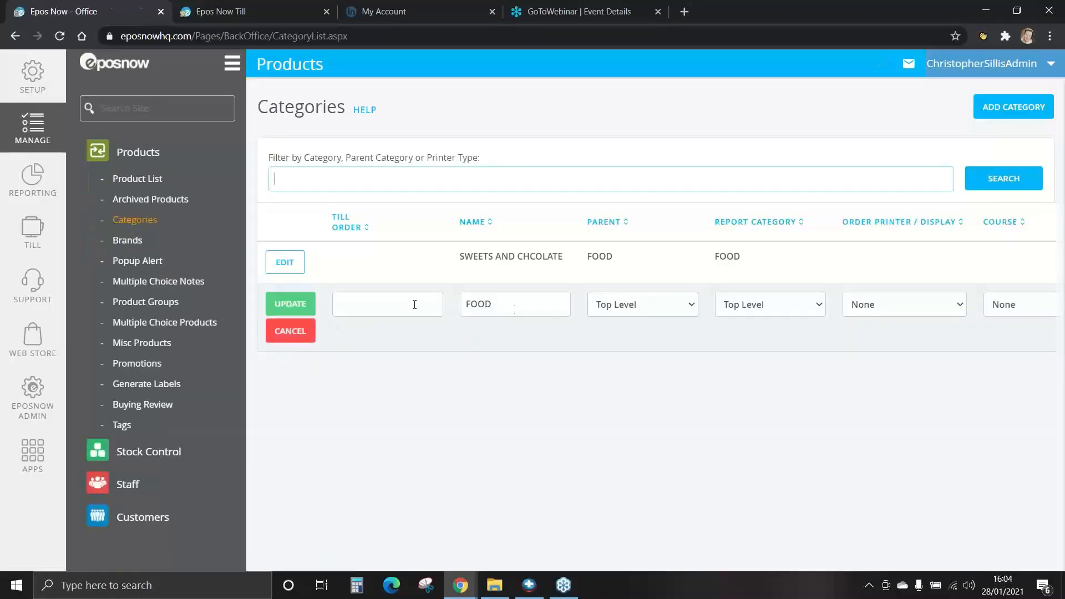
{"action": "left_click_drag", "start_coordinate": [759, 328], "coordinate": [386, 322]}
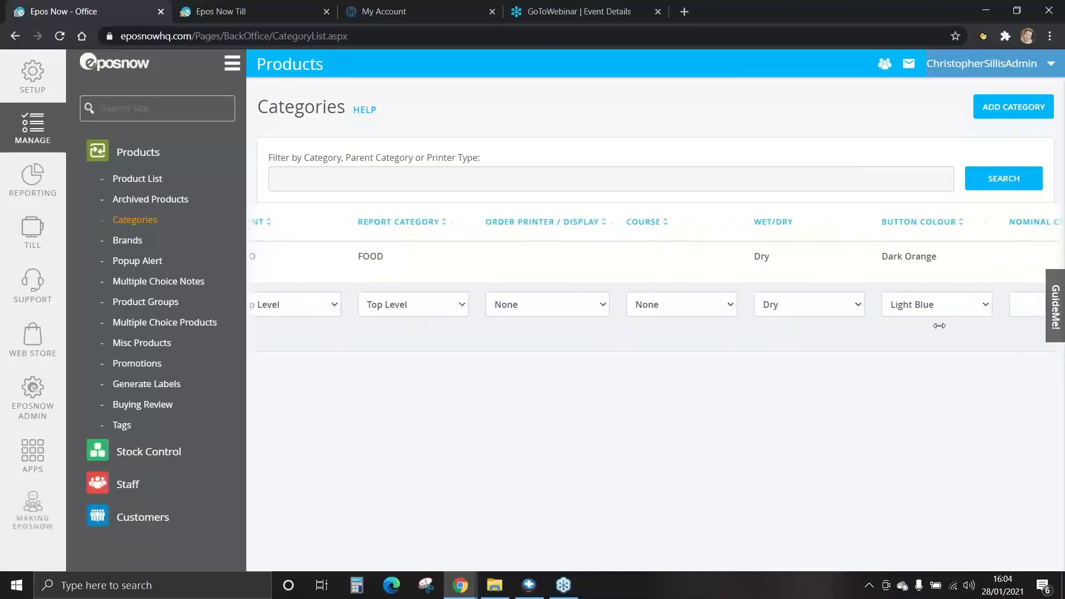
{"action": "left_click", "coordinate": [925, 305]}
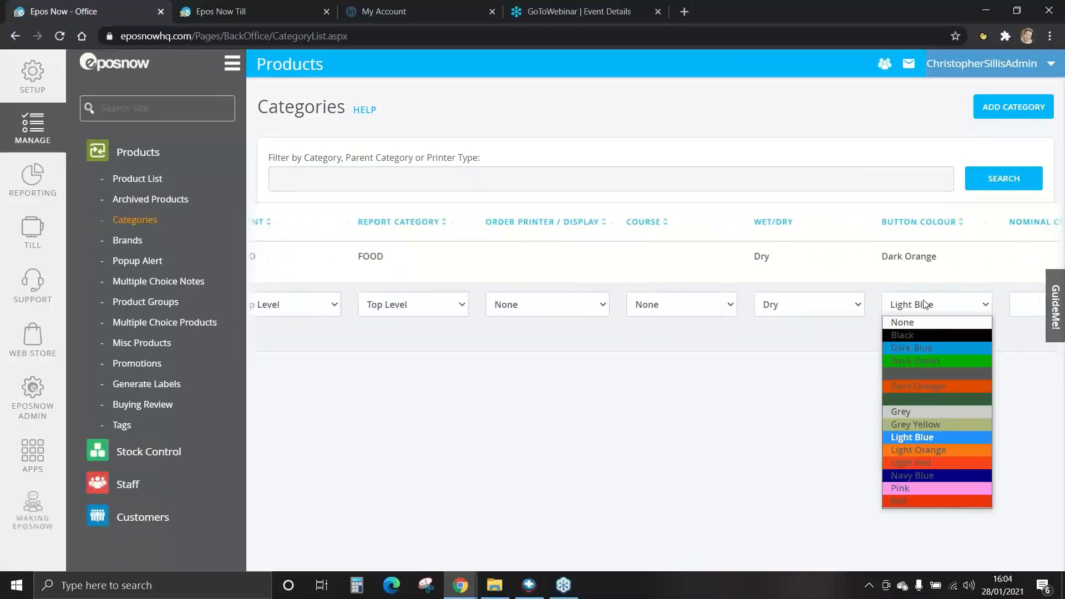
{"action": "left_click", "coordinate": [927, 488]}
{"action": "left_click_drag", "start_coordinate": [414, 335], "coordinate": [793, 341]}
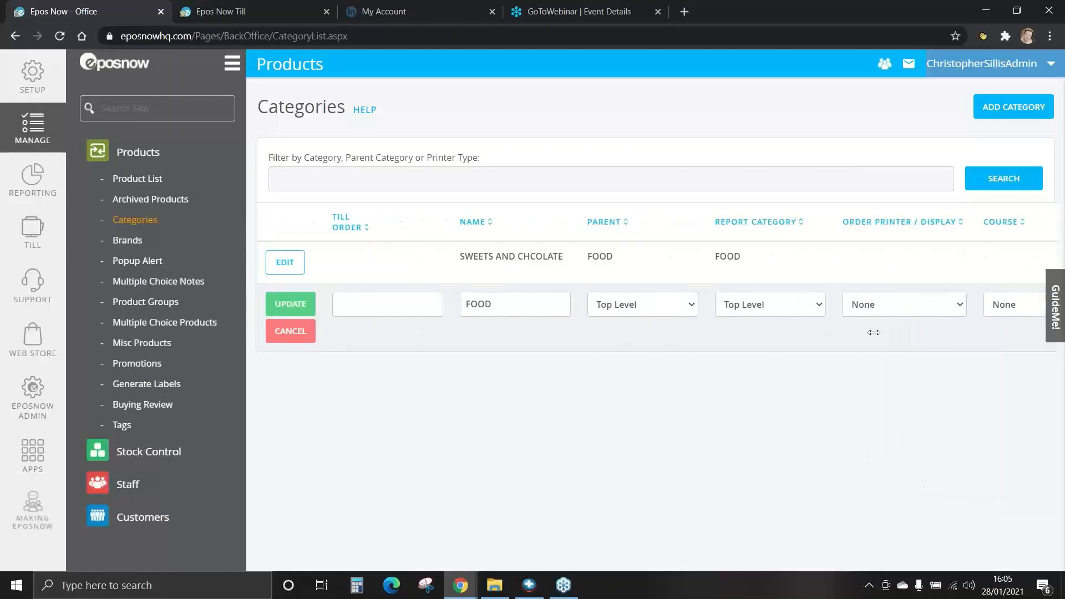
{"action": "left_click", "coordinate": [292, 304]}
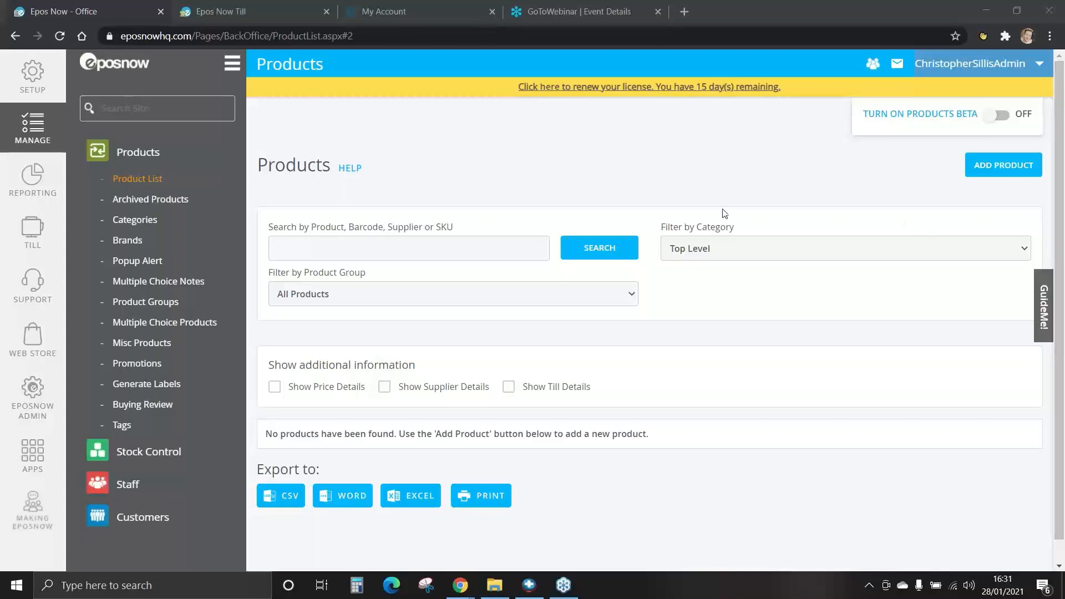
Search the AppStore for "measure" and install the free Measurements app
{"action": "left_click", "coordinate": [35, 454]}
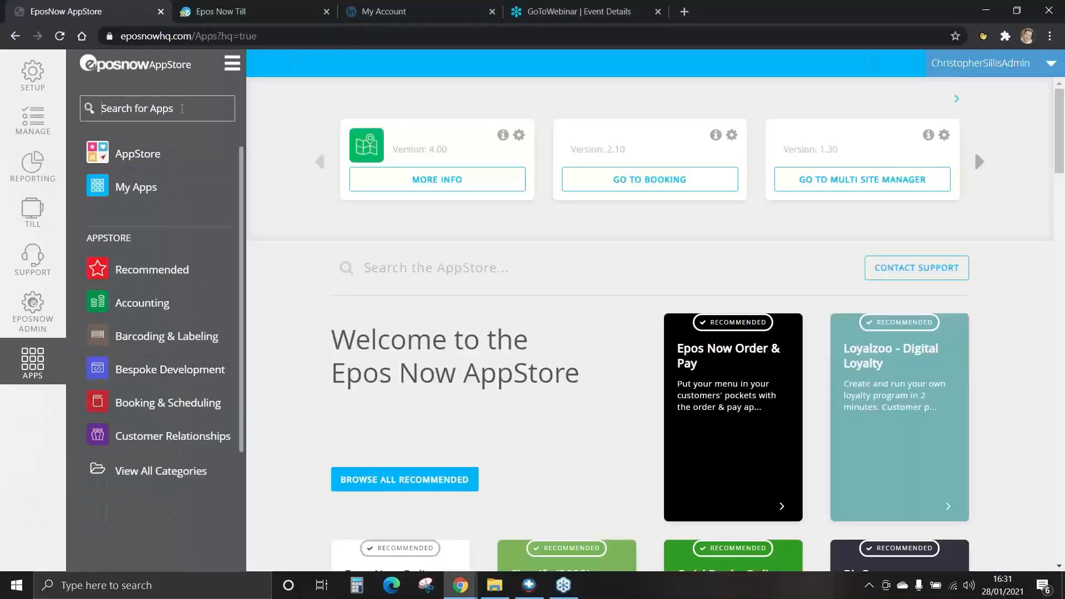
{"action": "type", "text": "measure"}
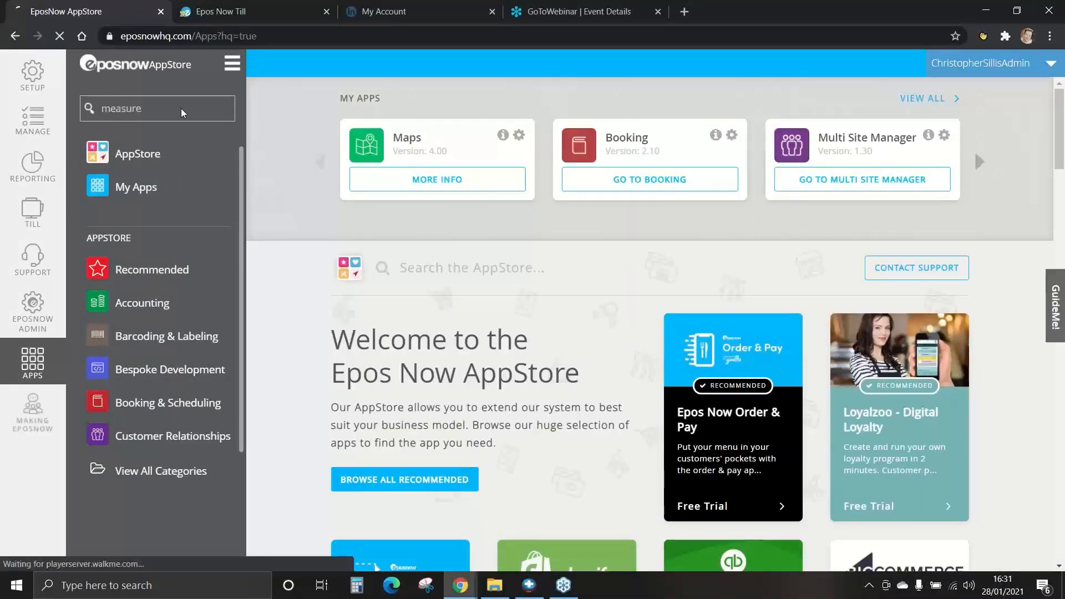
{"action": "key", "text": "Return"}
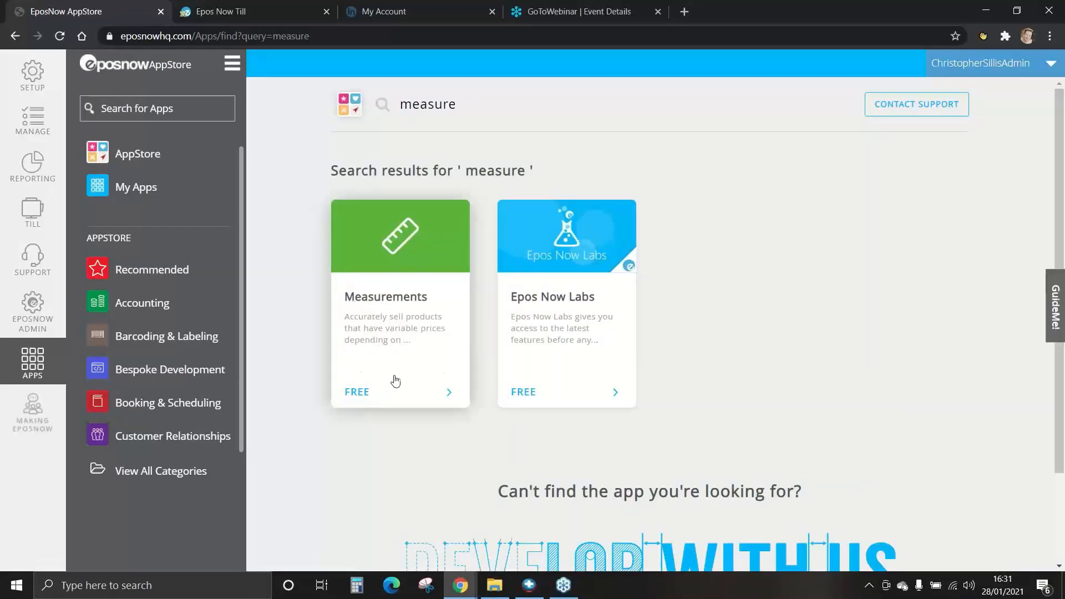
{"action": "left_click", "coordinate": [386, 347]}
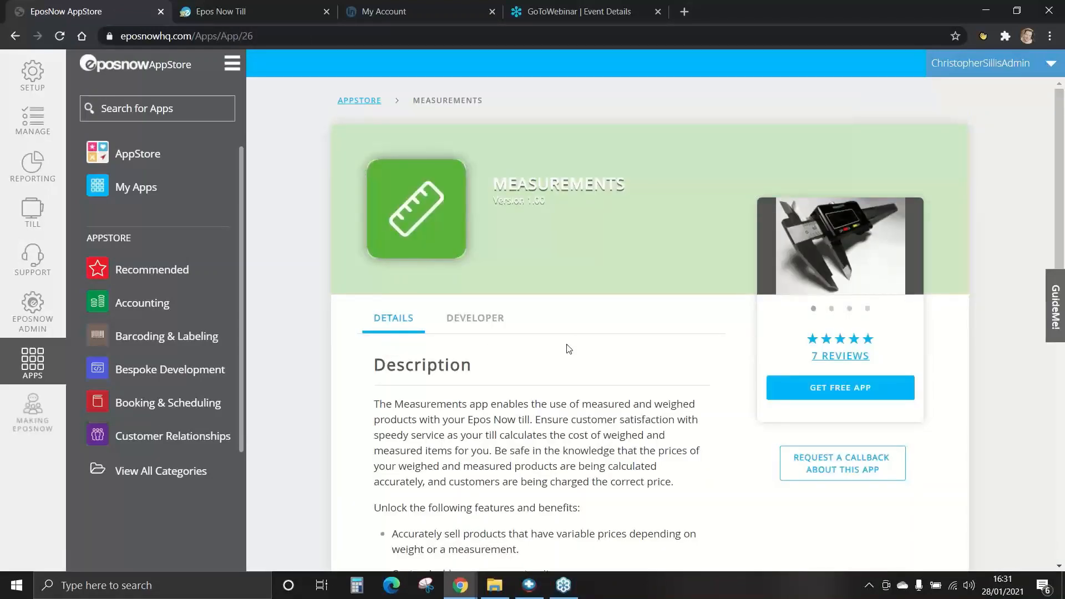
{"action": "left_click", "coordinate": [813, 391]}
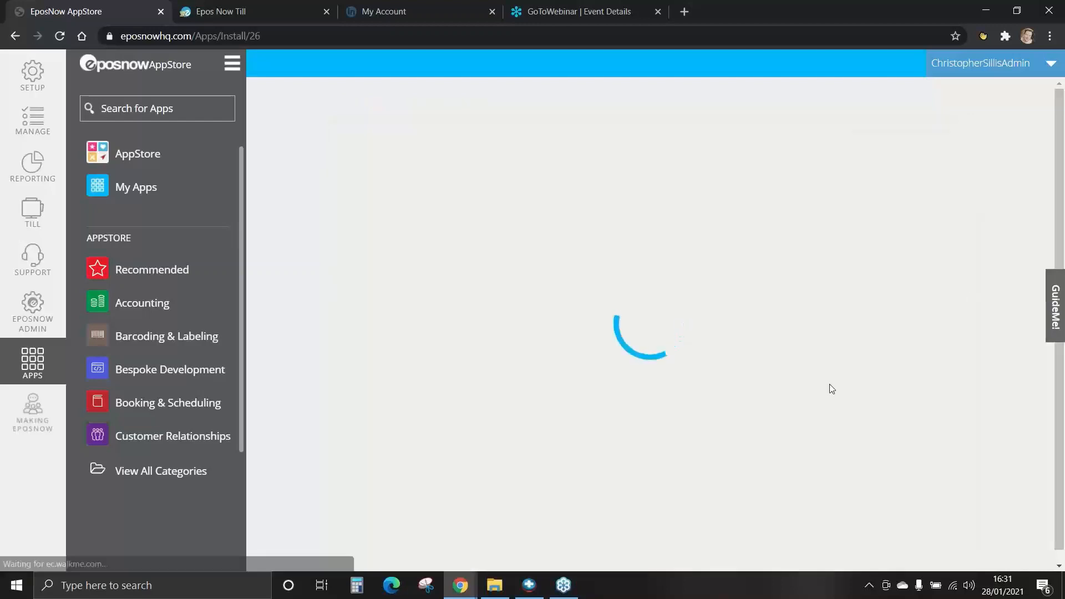
{"action": "left_click", "coordinate": [652, 338]}
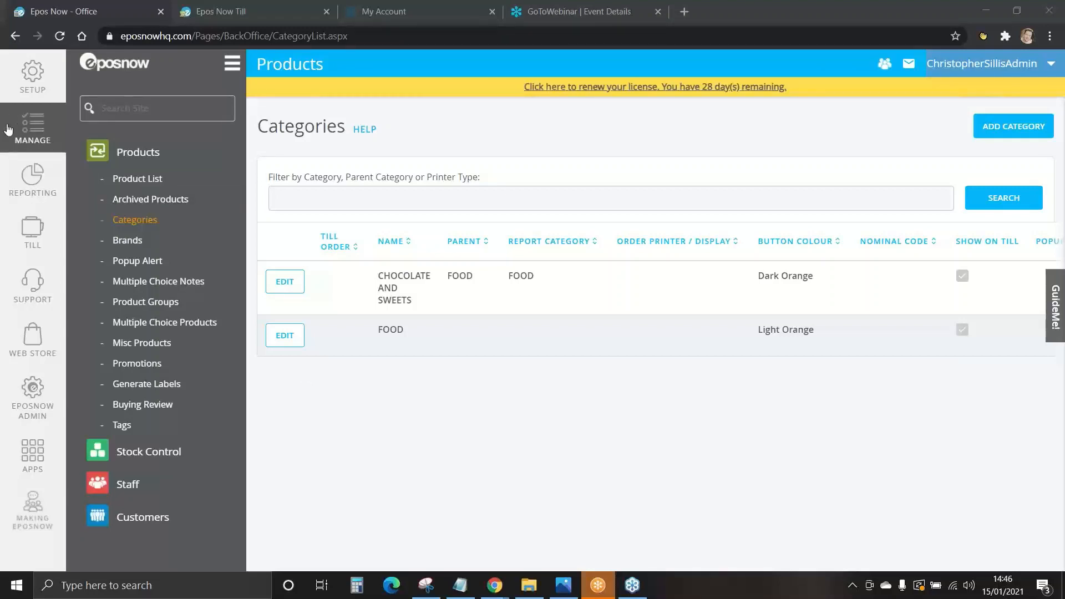
Start a new product from the product list and name it DARK CHOCOLATE BAR
{"action": "left_click", "coordinate": [145, 184]}
{"action": "left_click", "coordinate": [145, 184]}
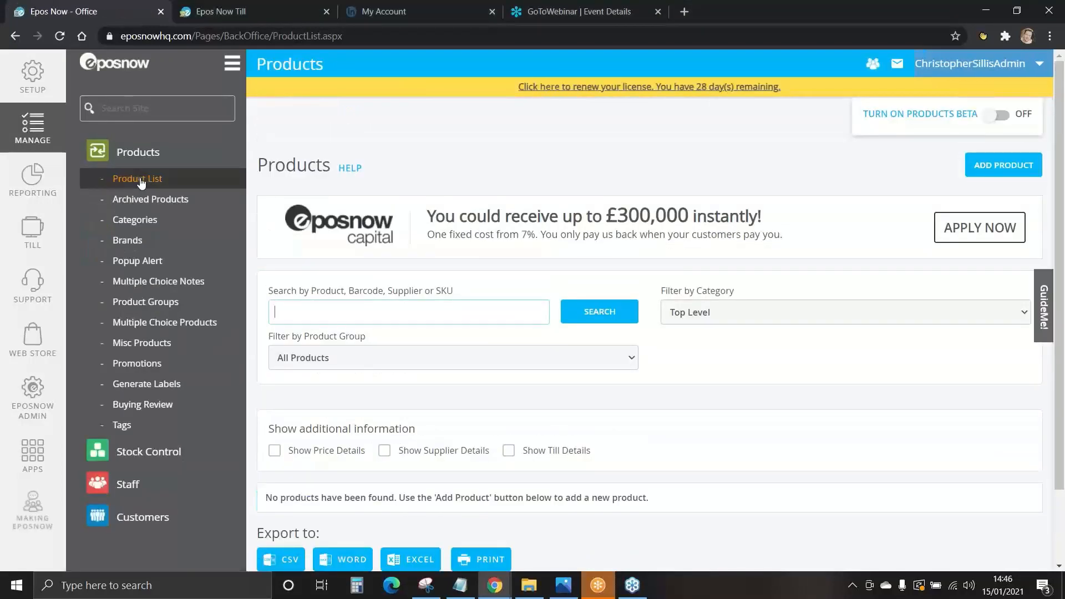
{"action": "left_click", "coordinate": [1003, 165]}
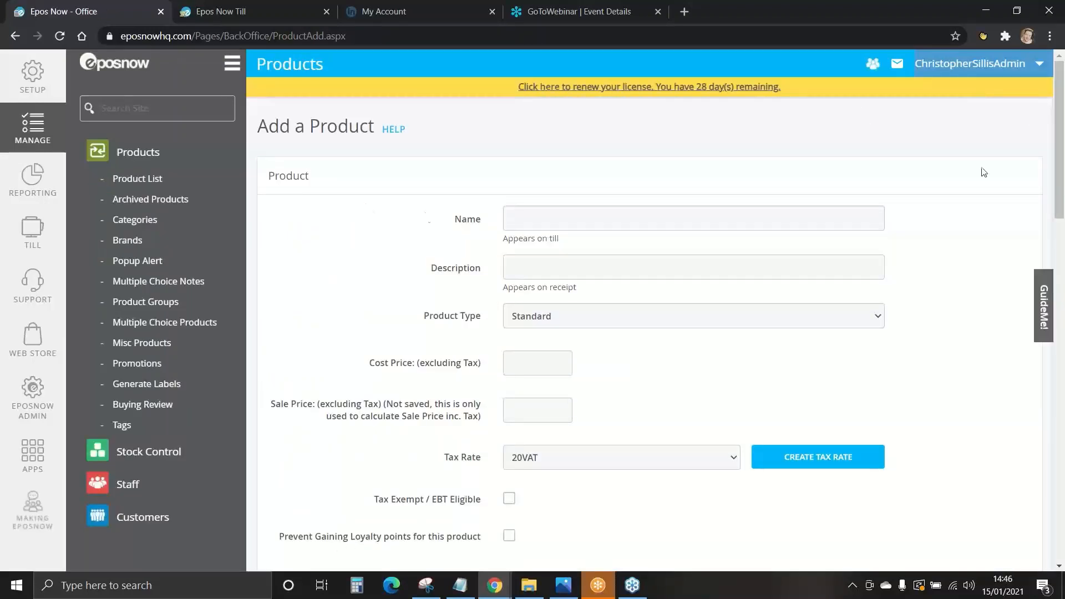
{"action": "left_click_drag", "start_coordinate": [1057, 101], "coordinate": [1063, 72]}
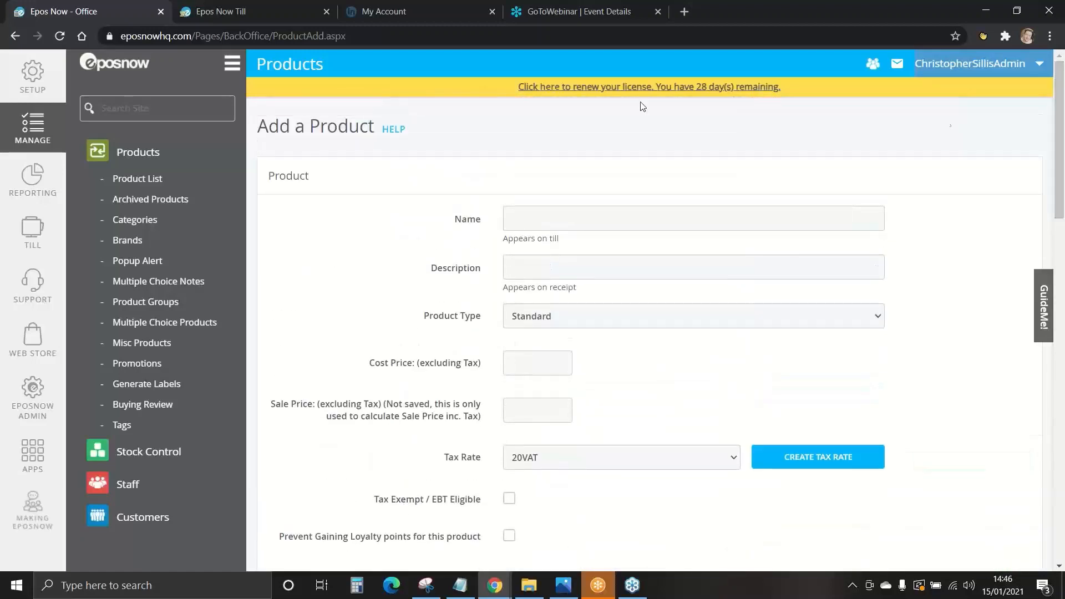
{"action": "left_click", "coordinate": [532, 221]}
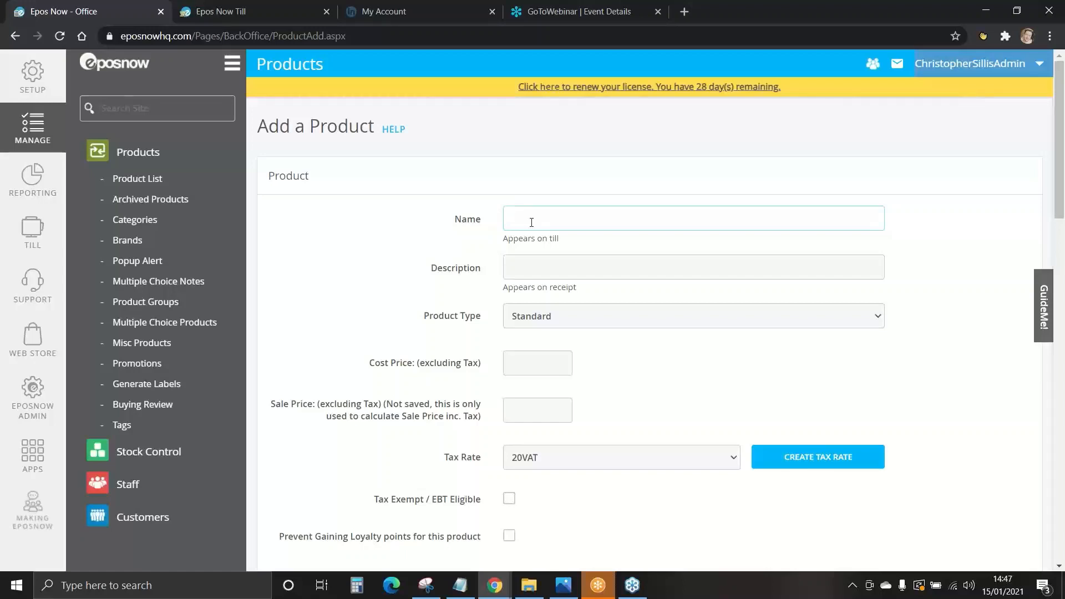
{"action": "type", "text": "DARK CHOCOLATE BAR"}
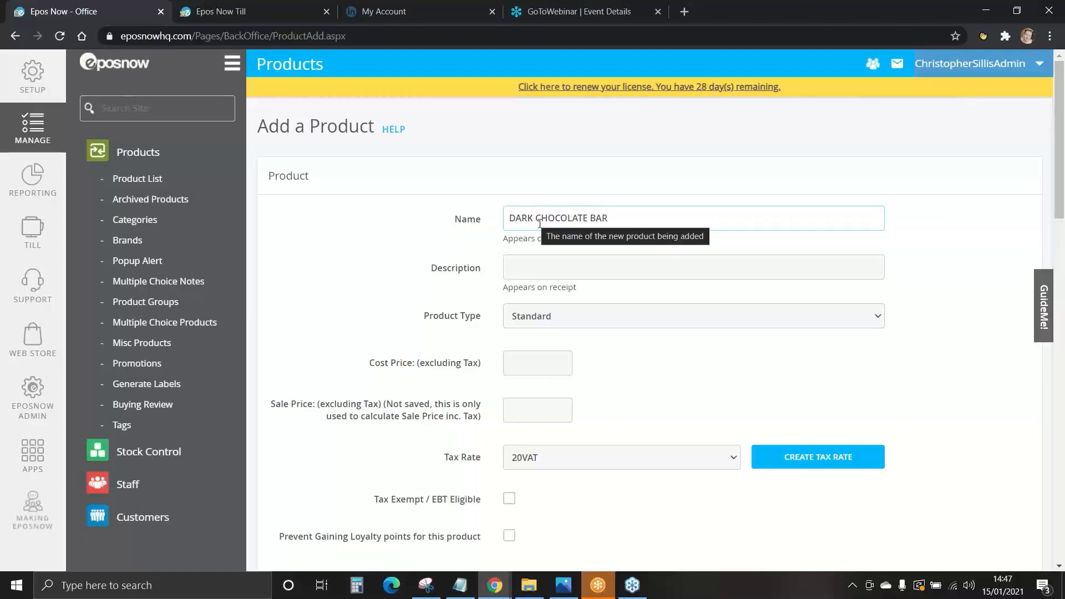
Copy the product name into the description and extend it to read DARK CHOCOLATE BAR - small bar
{"action": "left_click_drag", "start_coordinate": [619, 221], "coordinate": [502, 219]}
{"action": "key", "text": "ctrl+c"}
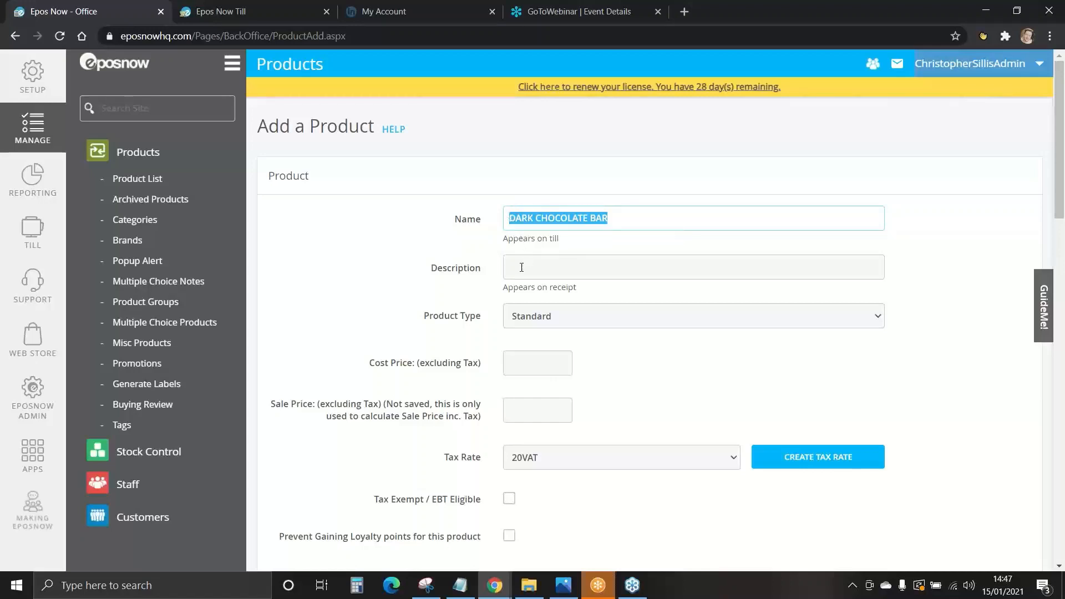
{"action": "left_click", "coordinate": [565, 271]}
{"action": "key", "text": "ctrl+v"}
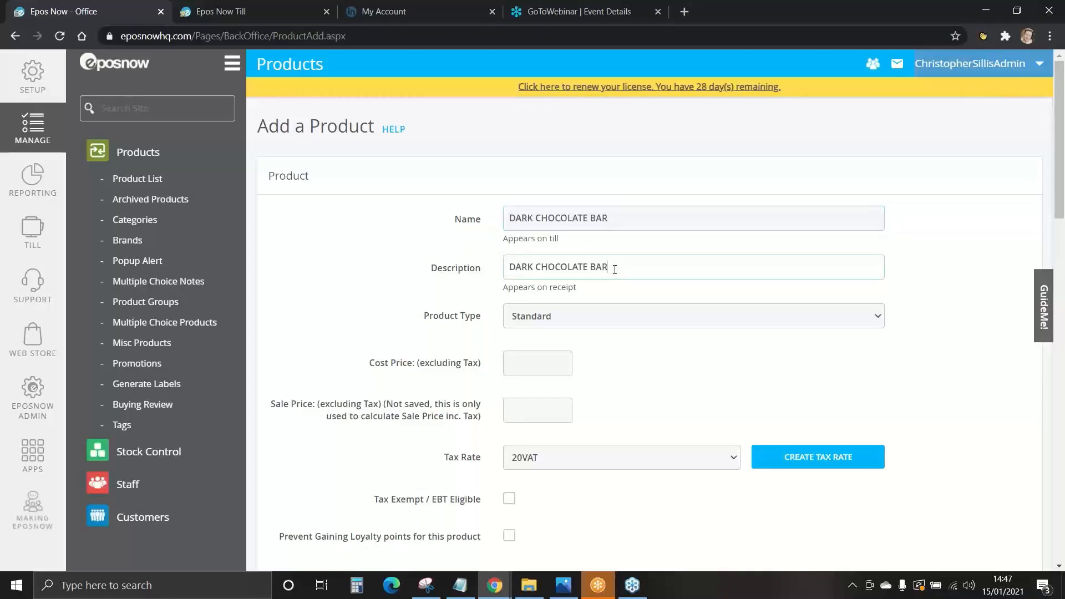
{"action": "left_click_drag", "start_coordinate": [578, 291], "coordinate": [505, 294]}
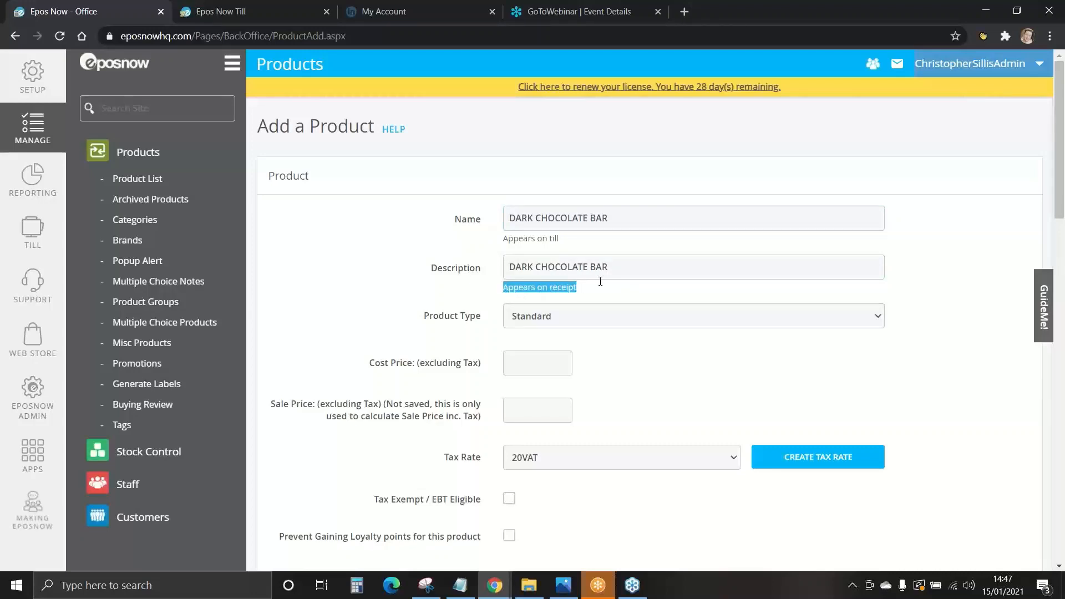
{"action": "left_click", "coordinate": [616, 270]}
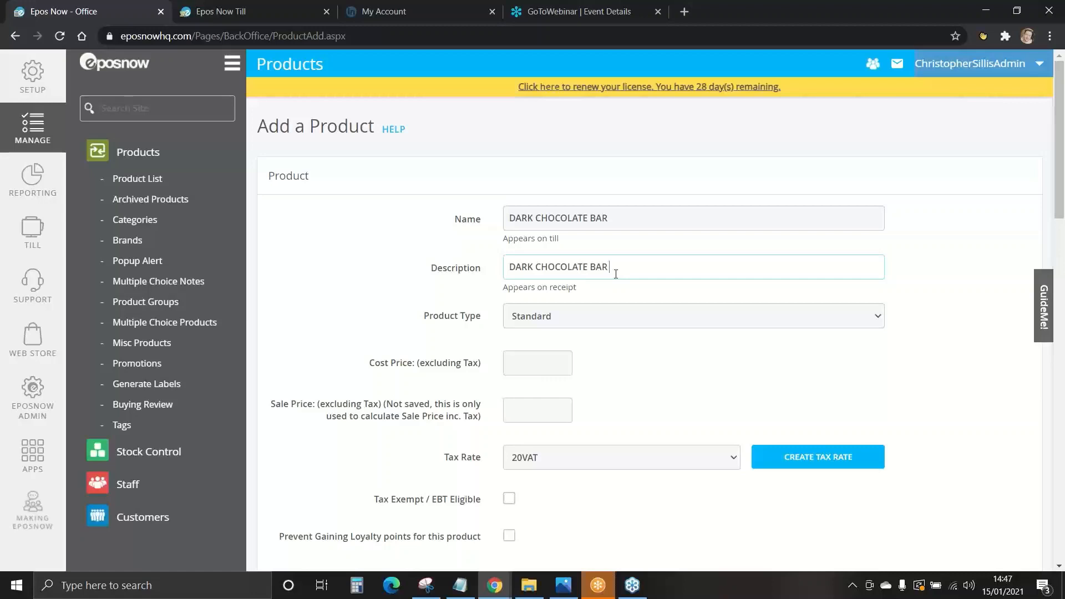
{"action": "type", "text": "- small bar"}
{"action": "left_click", "coordinate": [380, 254]}
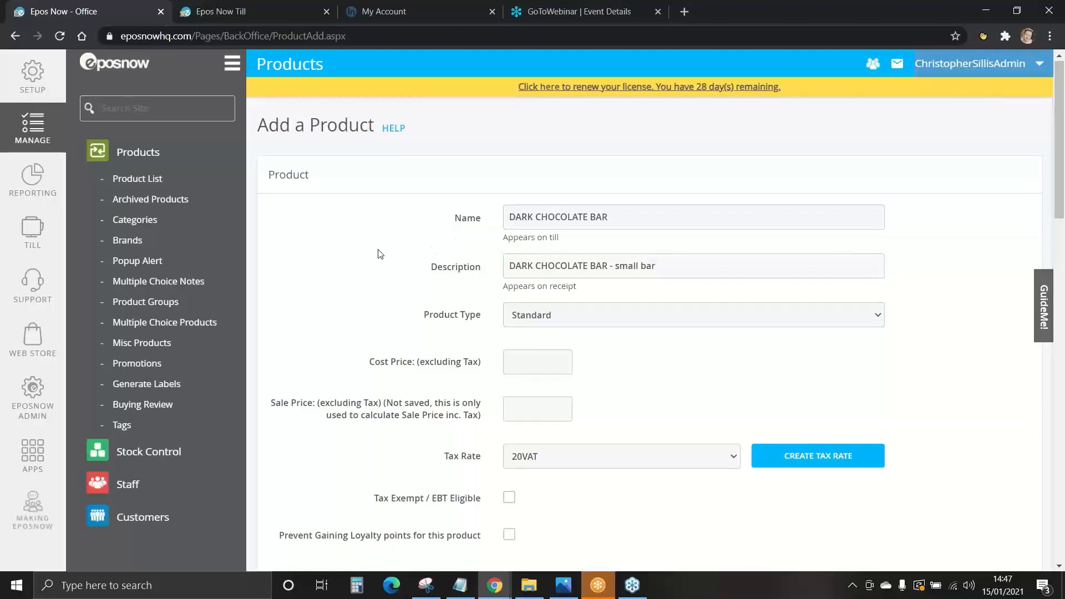
Try the Measured product type and look through its available measurement schemes
{"action": "scroll", "coordinate": [379, 254], "scroll_direction": "down", "scroll_amount": 2}
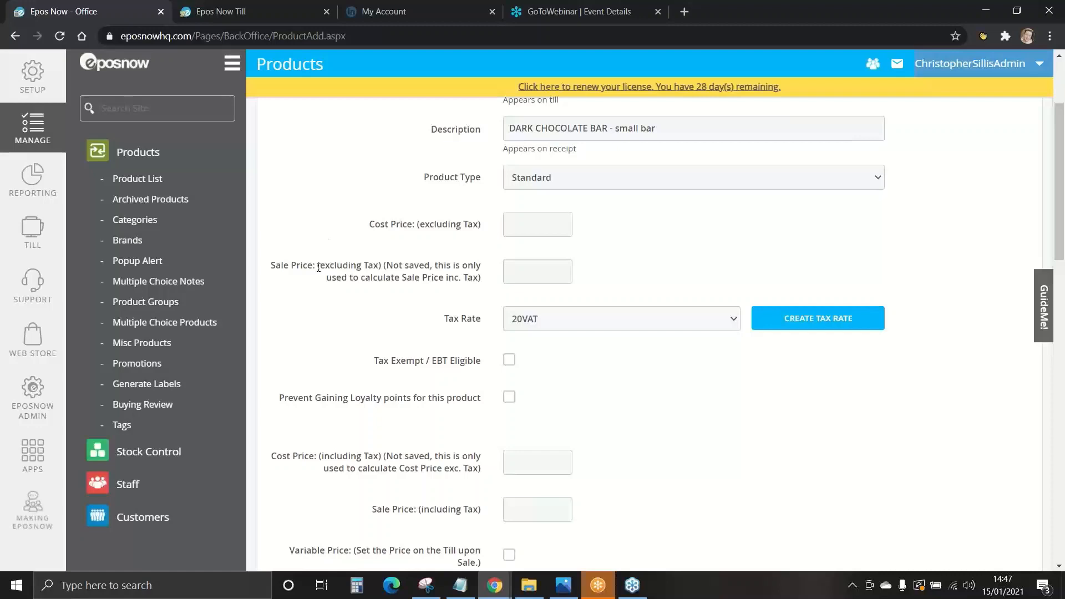
{"action": "left_click", "coordinate": [565, 182]}
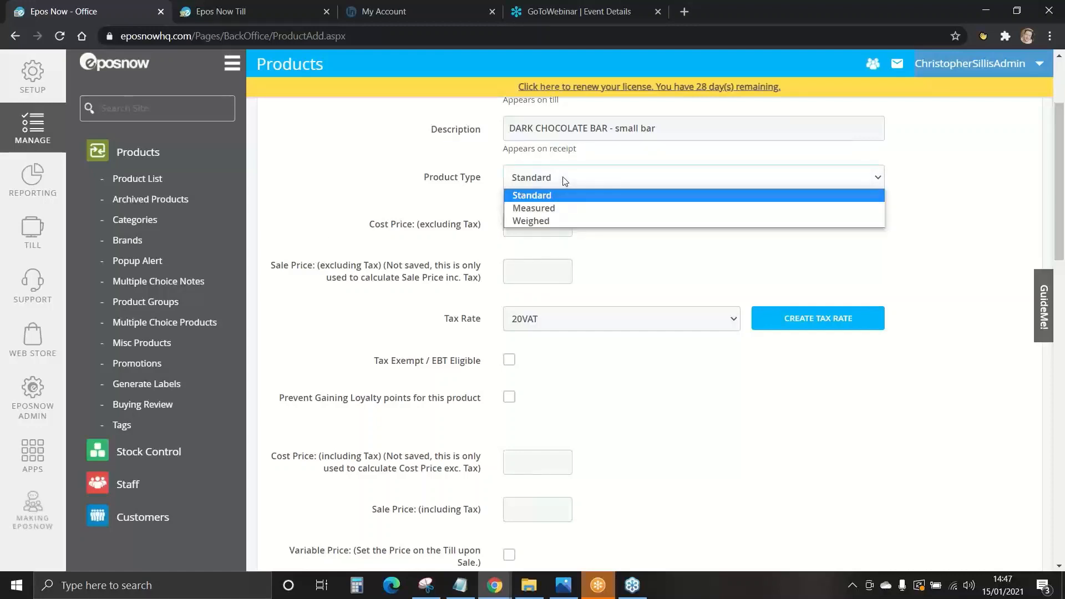
{"action": "left_click", "coordinate": [544, 208]}
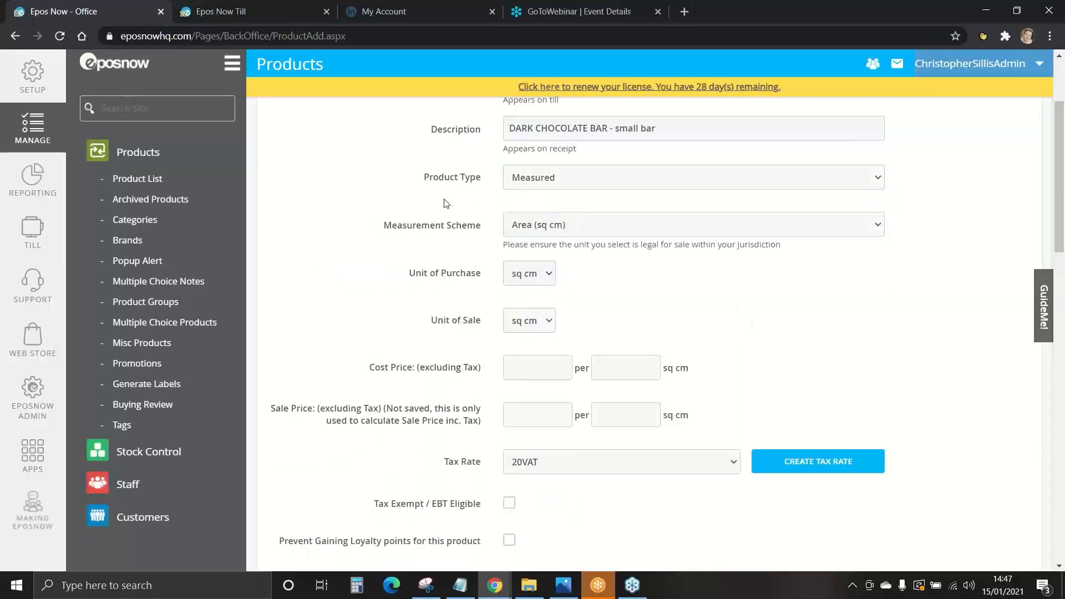
{"action": "left_click", "coordinate": [579, 226]}
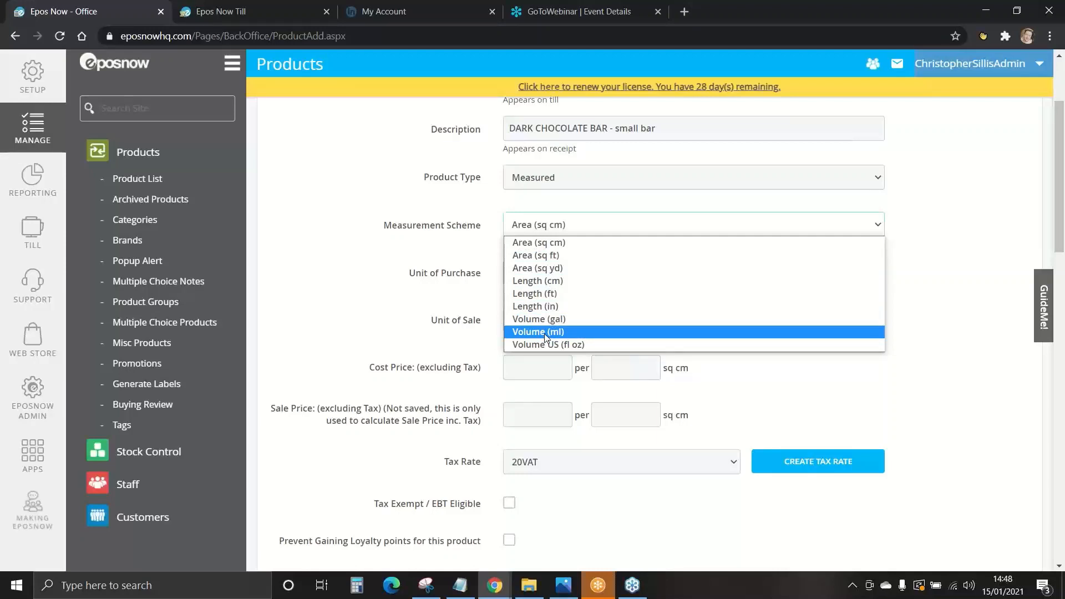
{"action": "left_click", "coordinate": [556, 224]}
{"action": "left_click", "coordinate": [587, 225]}
Try the Weighed product type with its weight schemes and fields, and return the type to Standard
{"action": "left_click", "coordinate": [573, 179]}
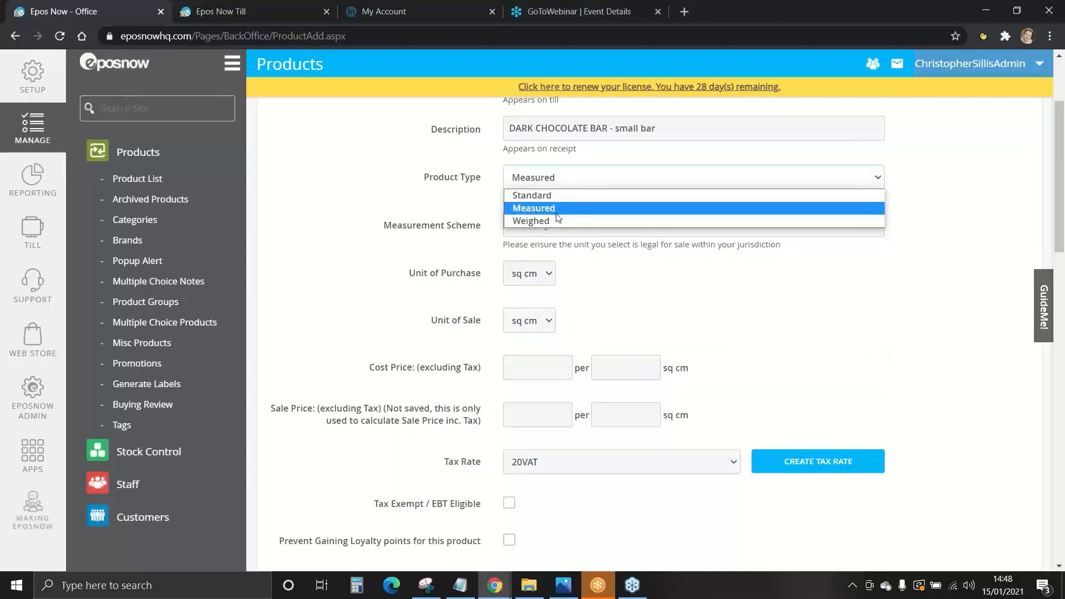
{"action": "left_click", "coordinate": [555, 219]}
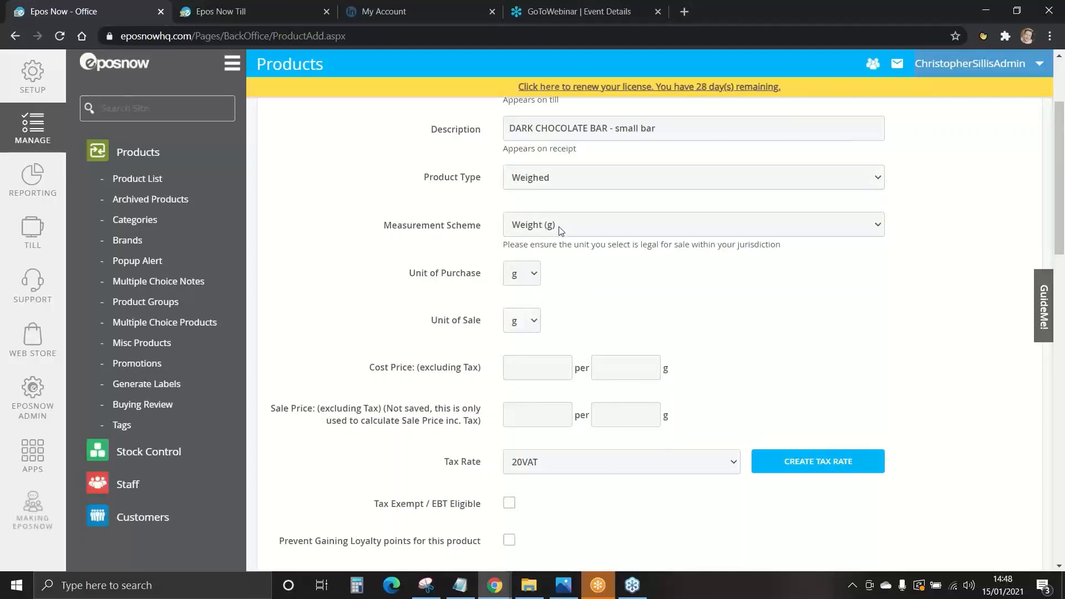
{"action": "left_click", "coordinate": [558, 225]}
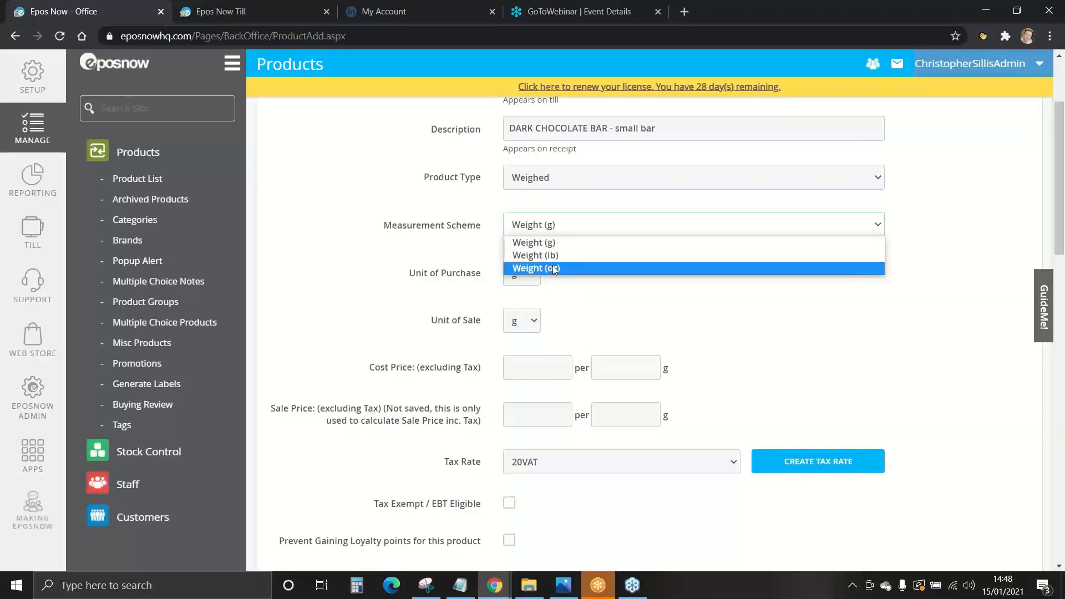
{"action": "left_click", "coordinate": [565, 225]}
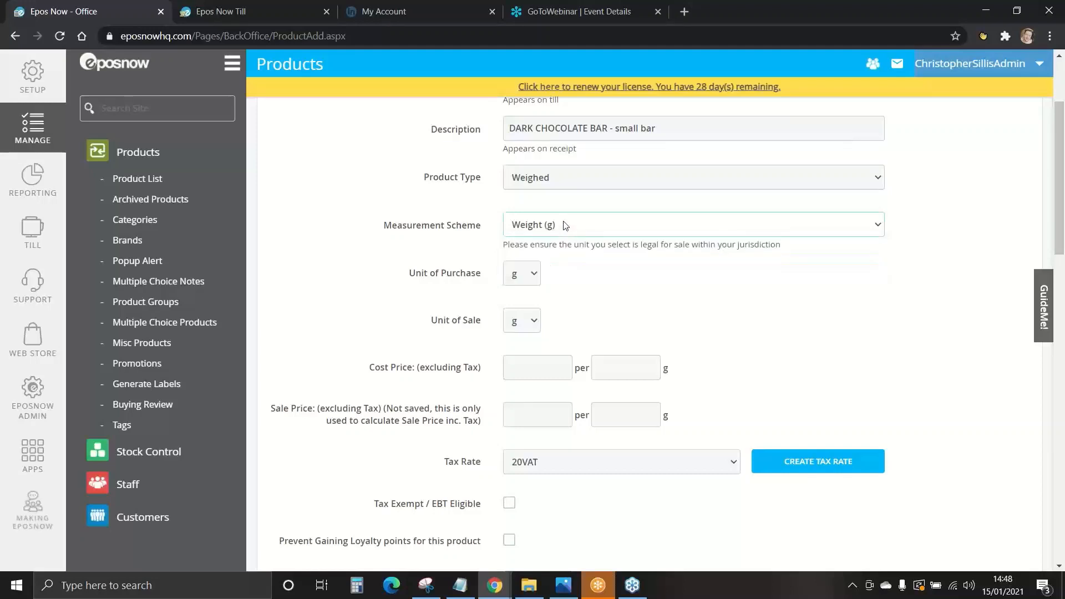
{"action": "scroll", "coordinate": [555, 313], "scroll_direction": "down", "scroll_amount": 2}
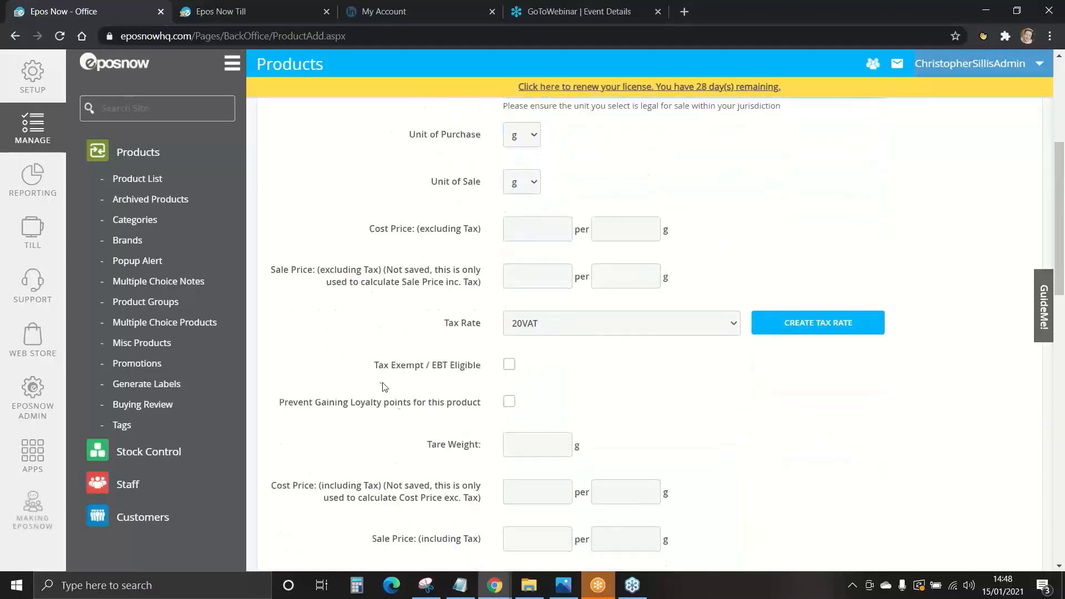
{"action": "scroll", "coordinate": [644, 359], "scroll_direction": "up", "scroll_amount": 2}
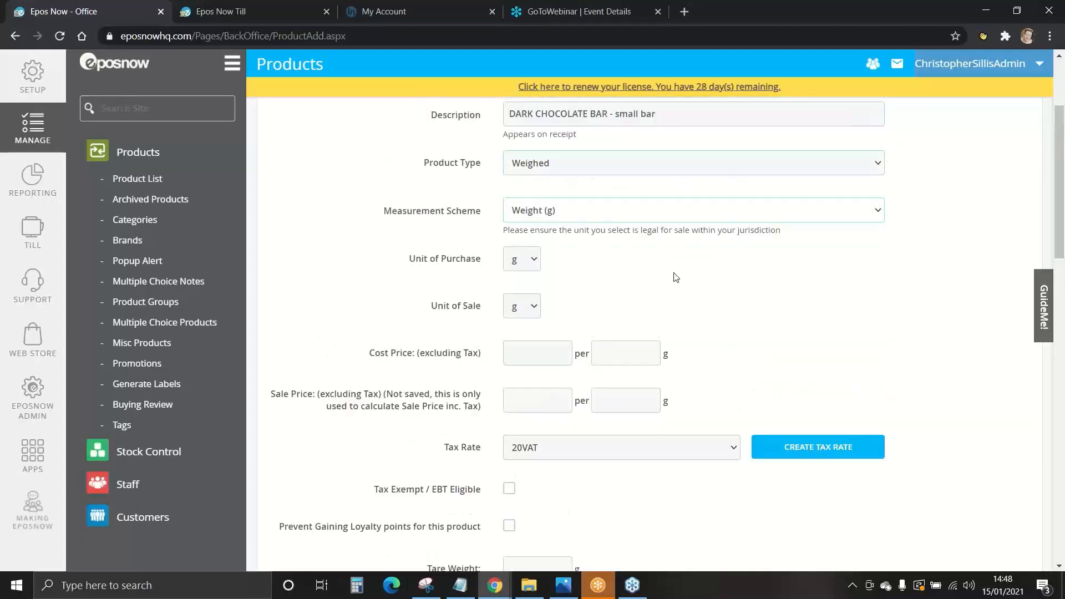
{"action": "left_click", "coordinate": [555, 178]}
{"action": "left_click", "coordinate": [536, 194]}
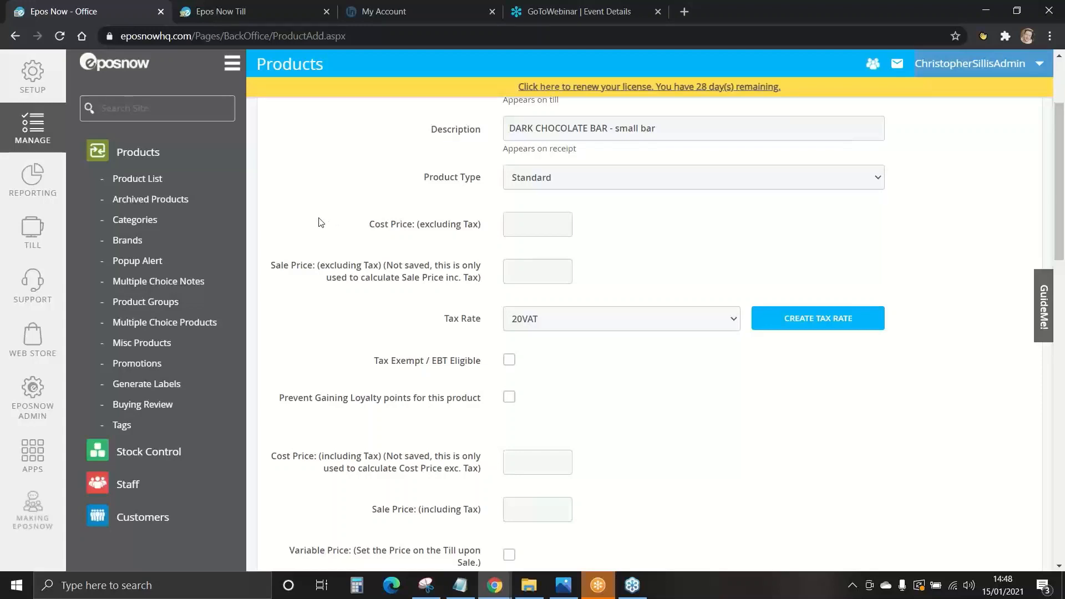
Set the product's cost price excluding tax to 0.3 and keep its tax rate at 20VAT
{"action": "scroll", "coordinate": [319, 222], "scroll_direction": "down", "scroll_amount": 1}
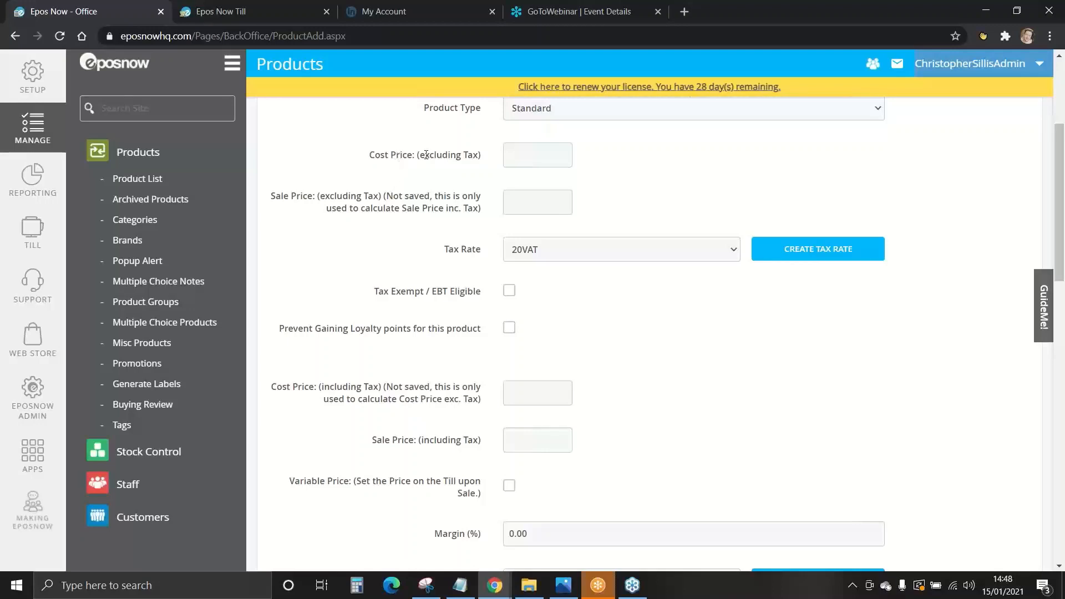
{"action": "left_click_drag", "start_coordinate": [418, 154], "coordinate": [481, 156]}
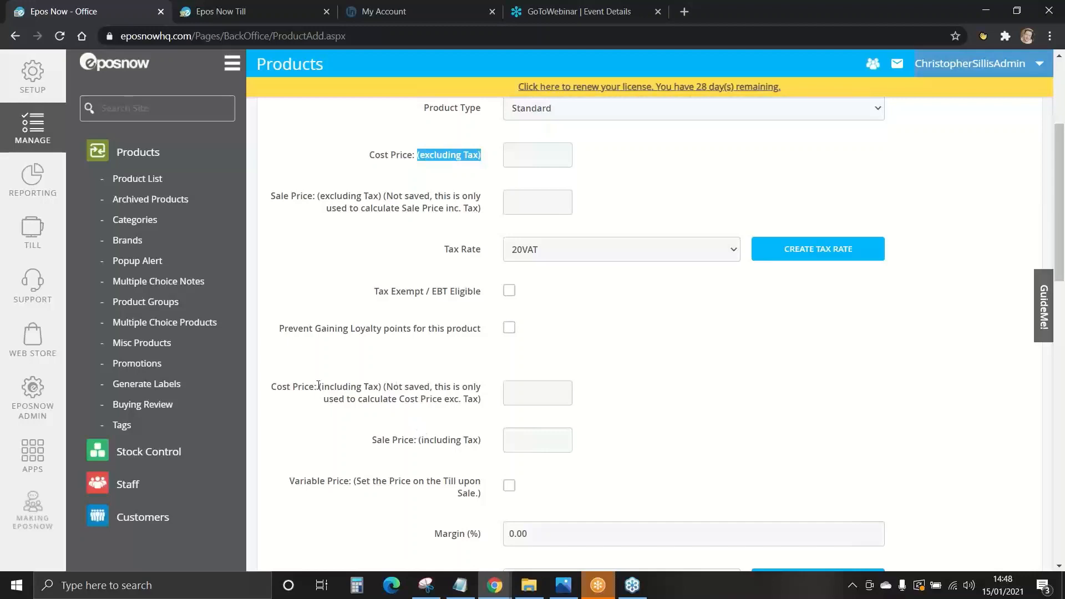
{"action": "left_click_drag", "start_coordinate": [319, 386], "coordinate": [383, 386]}
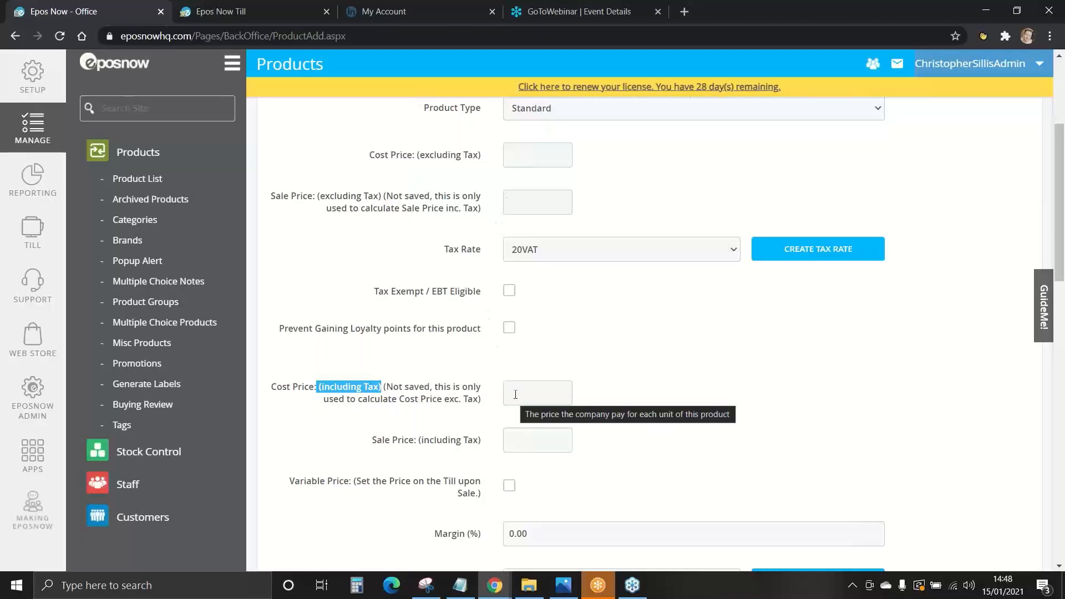
{"action": "left_click", "coordinate": [520, 150]}
{"action": "type", "text": "0"}
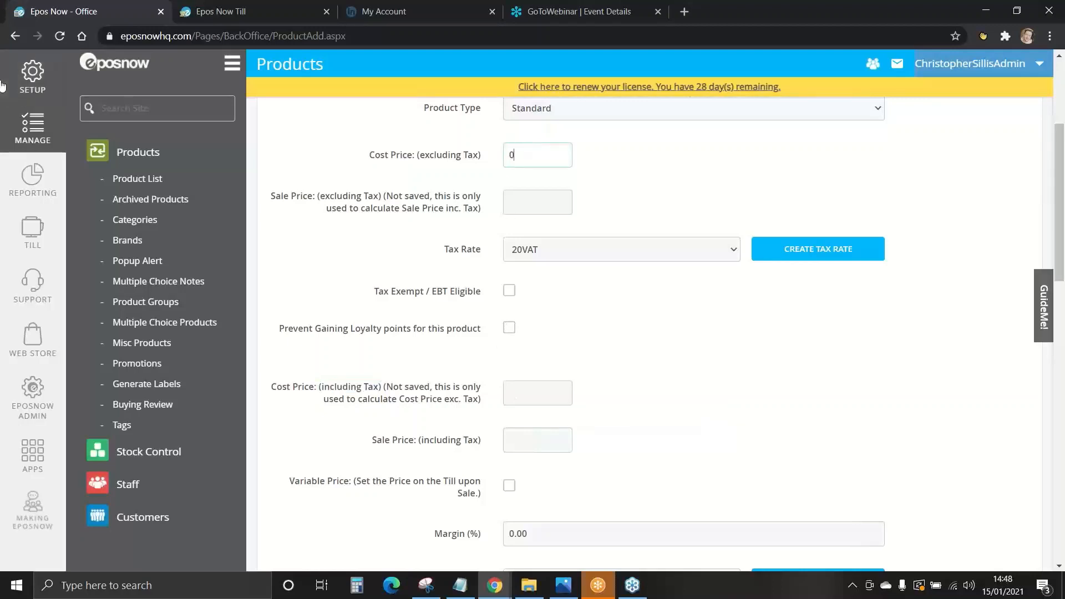
{"action": "type", "text": ".3"}
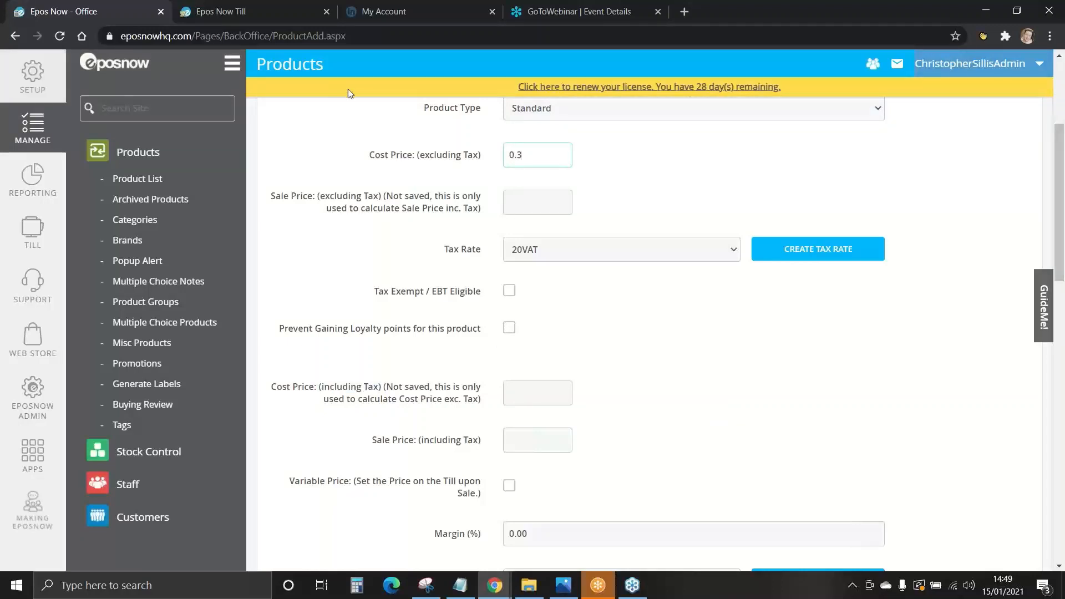
{"action": "left_click", "coordinate": [594, 149]}
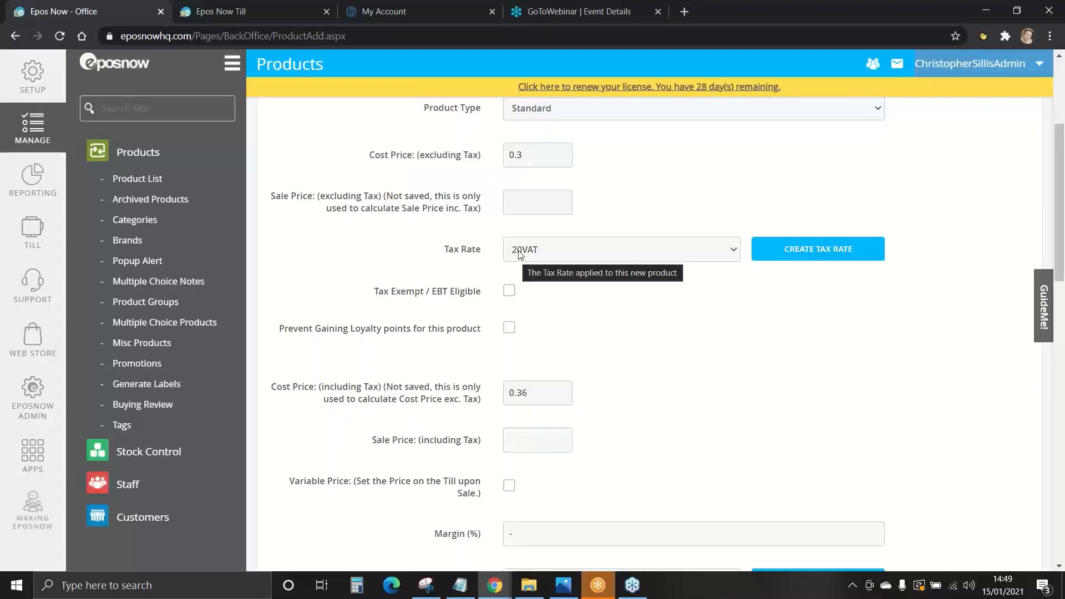
{"action": "left_click", "coordinate": [569, 252]}
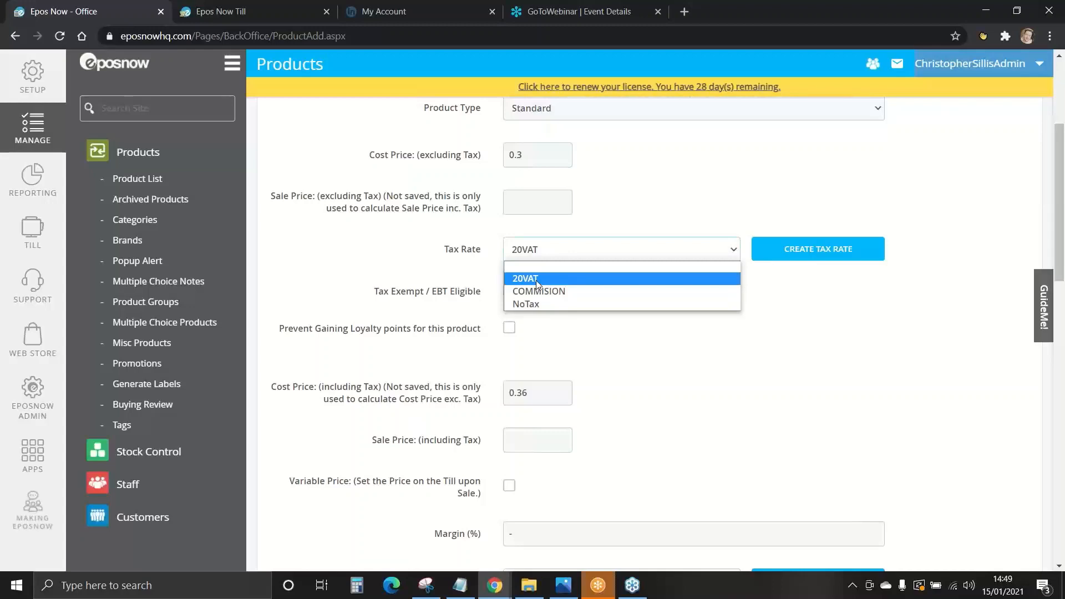
{"action": "left_click", "coordinate": [536, 281]}
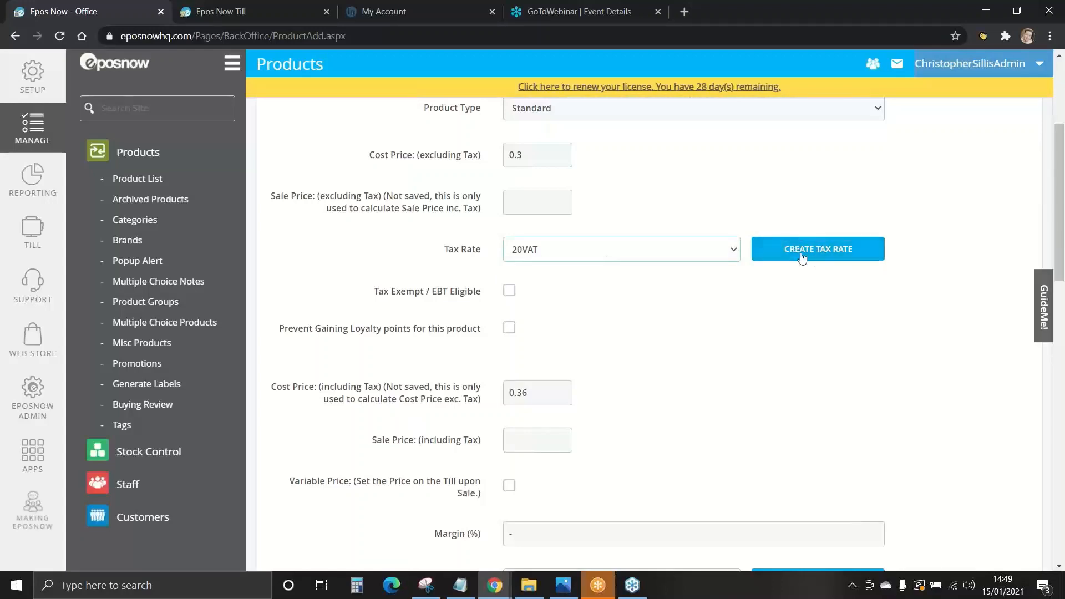
Keep the product's tax rate at 20VAT and set its sale price including tax to 0.7
{"action": "left_click", "coordinate": [612, 249]}
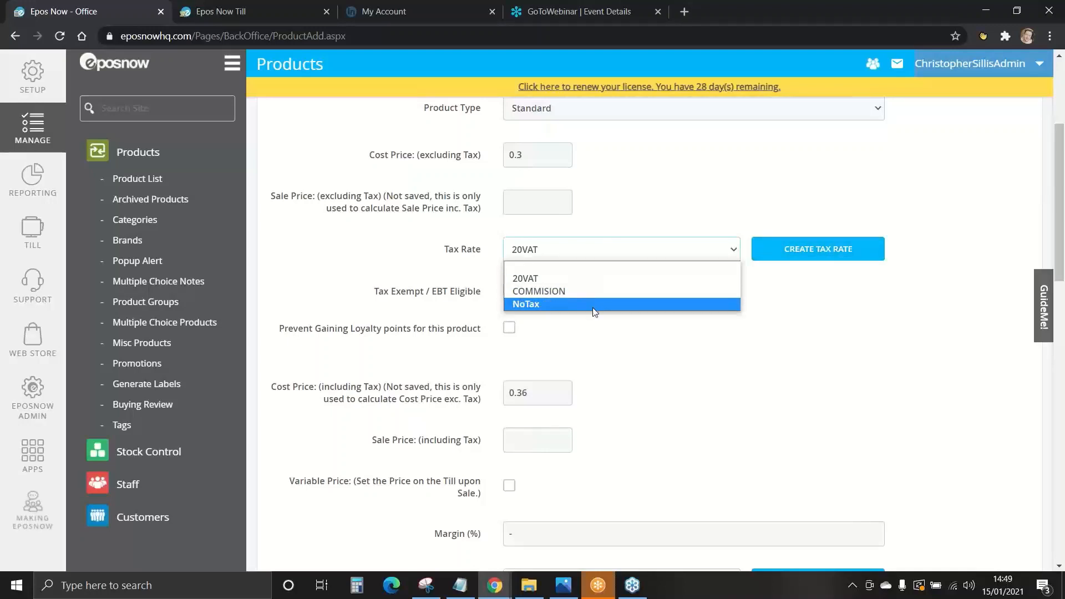
{"action": "left_click", "coordinate": [593, 284]}
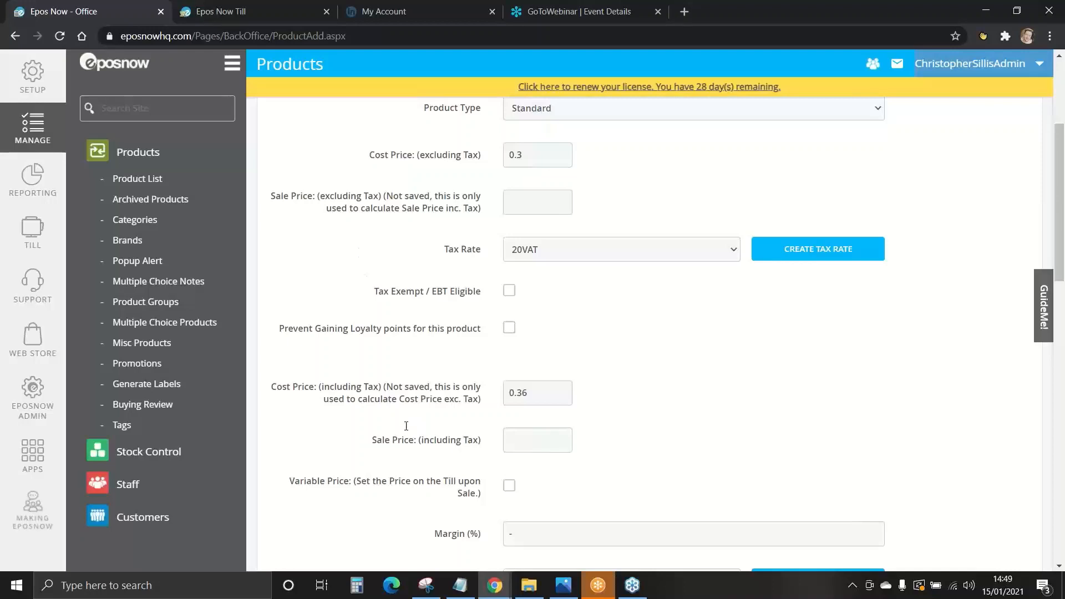
{"action": "left_click_drag", "start_coordinate": [372, 440], "coordinate": [484, 441]}
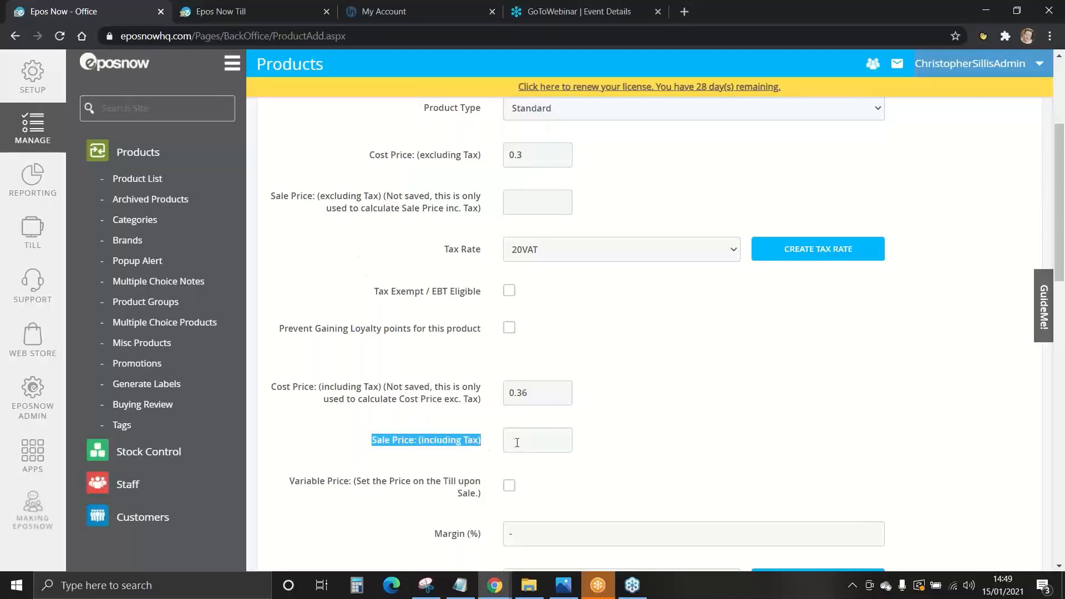
{"action": "left_click", "coordinate": [517, 441]}
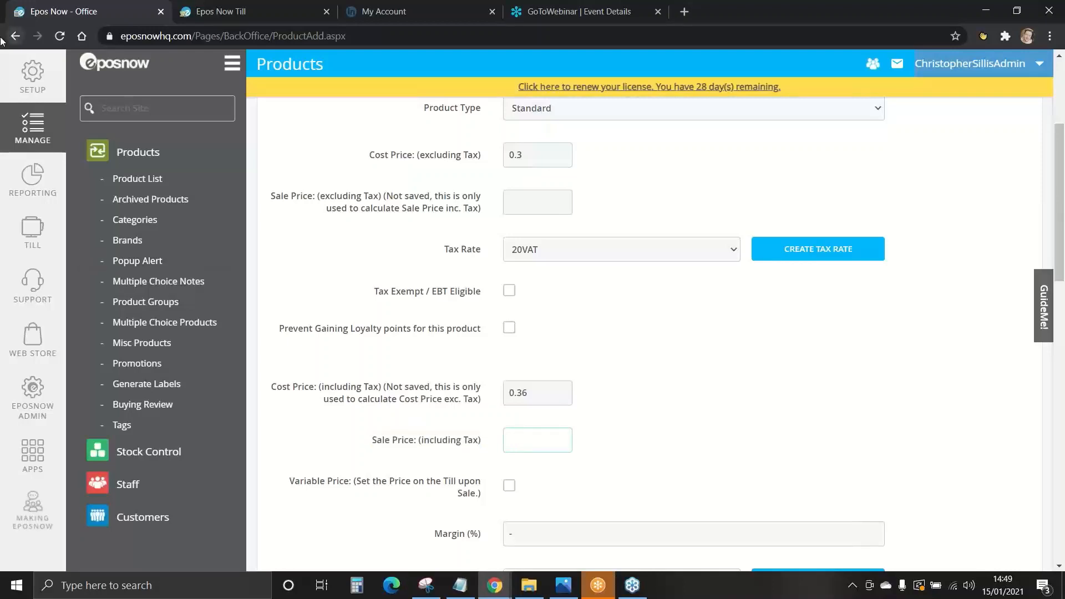
{"action": "type", "text": "0.7"}
{"action": "left_click", "coordinate": [592, 433]}
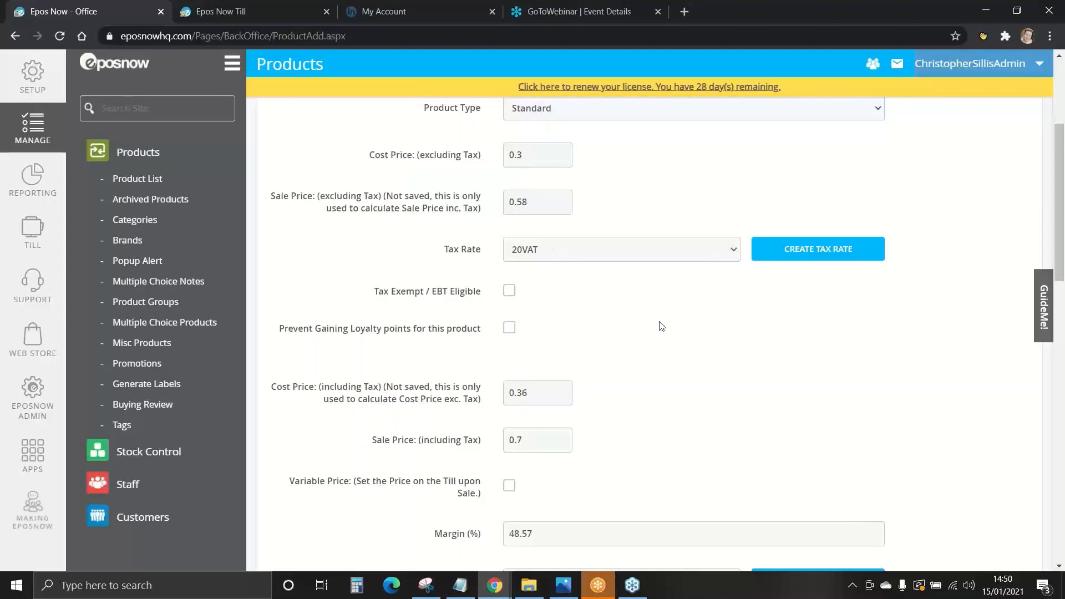
Try the Variable Price option, leave it unticked, and examine the product's margin percentage
{"action": "scroll", "coordinate": [661, 326], "scroll_direction": "down", "scroll_amount": 1}
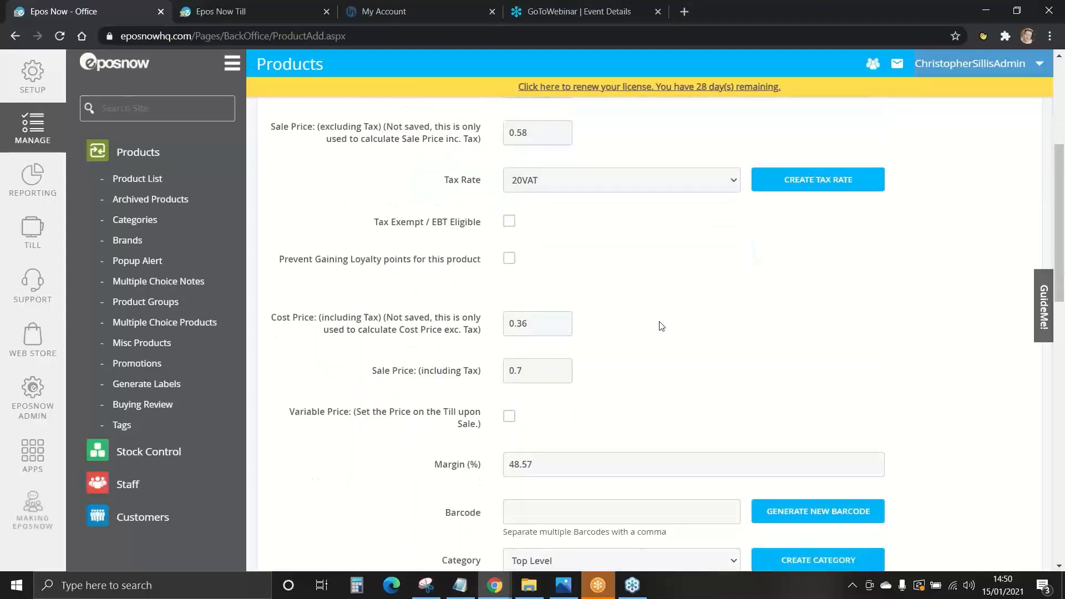
{"action": "scroll", "coordinate": [661, 326], "scroll_direction": "down", "scroll_amount": 1}
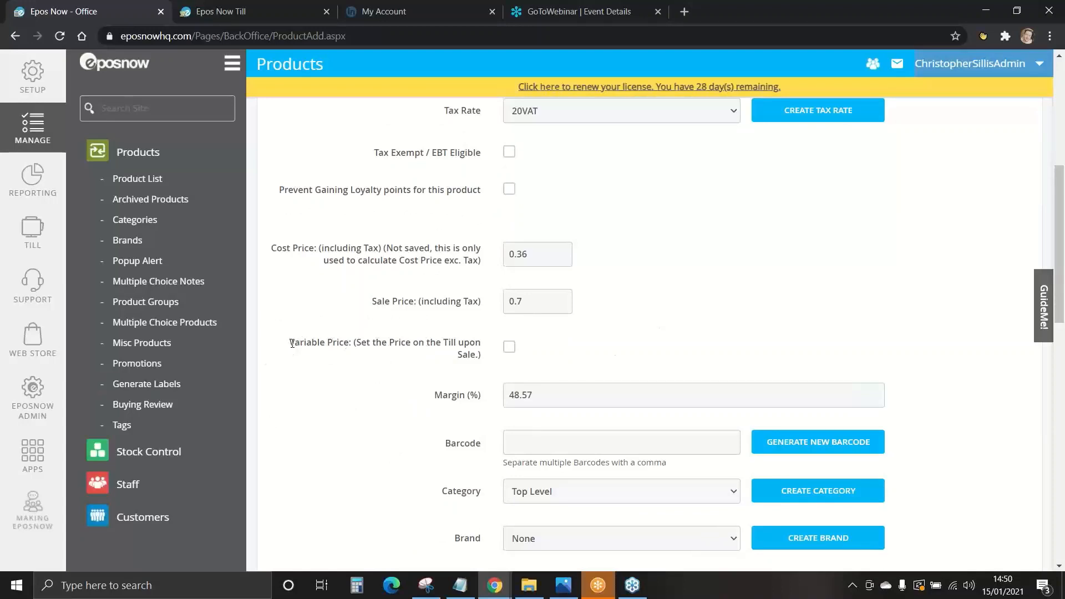
{"action": "left_click_drag", "start_coordinate": [289, 342], "coordinate": [488, 358]}
{"action": "left_click", "coordinate": [488, 358]}
{"action": "left_click", "coordinate": [510, 348]}
{"action": "left_click", "coordinate": [509, 348]}
{"action": "scroll", "coordinate": [491, 348], "scroll_direction": "down", "scroll_amount": 1}
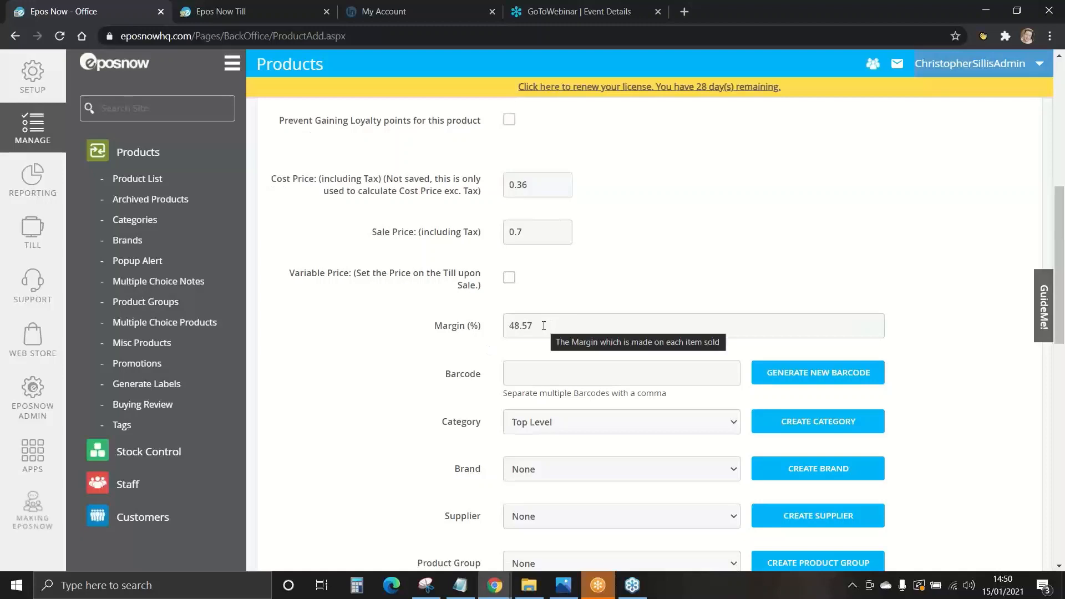
{"action": "left_click_drag", "start_coordinate": [542, 326], "coordinate": [505, 325]}
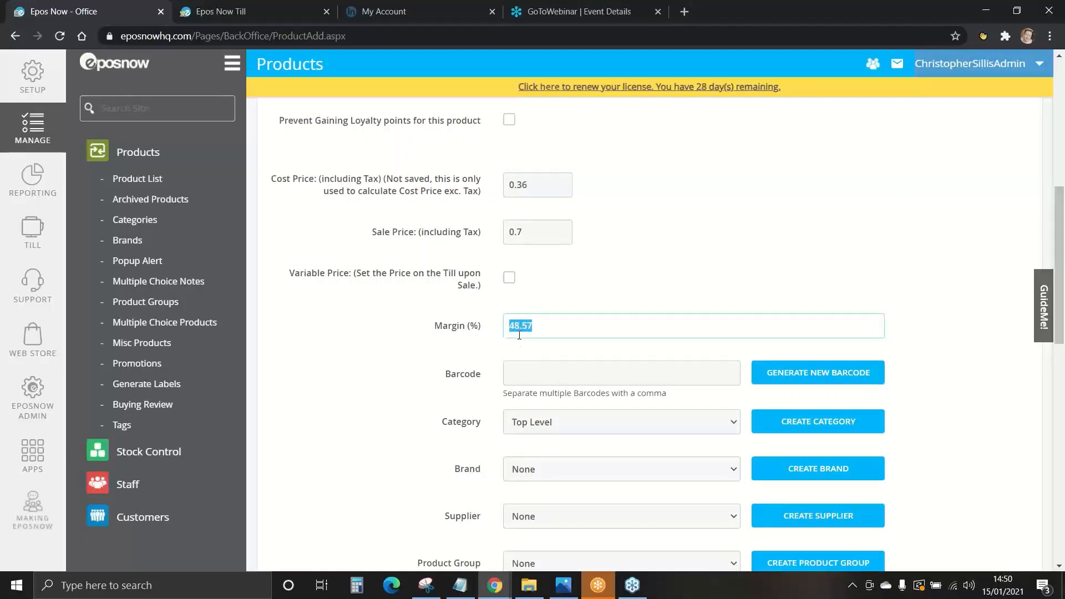
{"action": "left_click", "coordinate": [536, 327]}
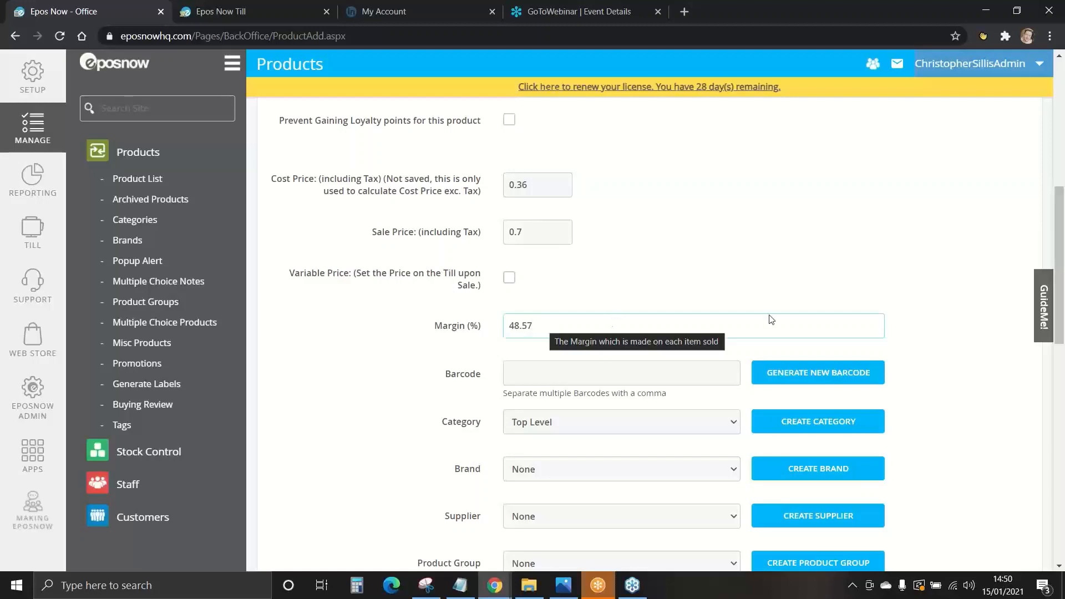
Generate a new barcode for the product and assign it to the CHOCOLATE AND SWEETS category
{"action": "scroll", "coordinate": [1061, 235], "scroll_direction": "down", "scroll_amount": 1}
{"action": "left_click_drag", "start_coordinate": [1060, 236], "coordinate": [1063, 299]}
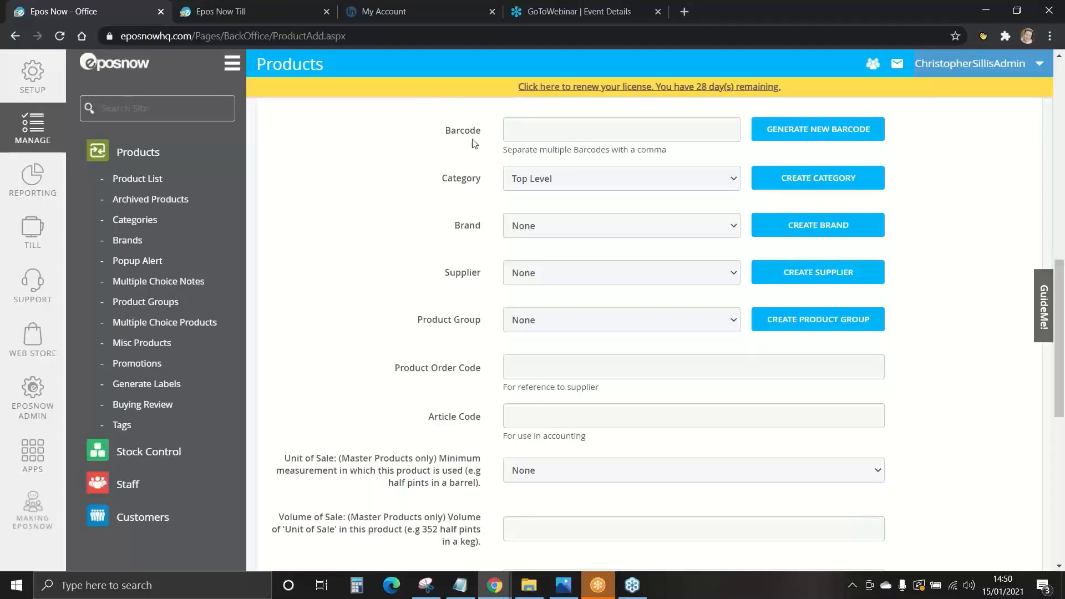
{"action": "left_click", "coordinate": [548, 130]}
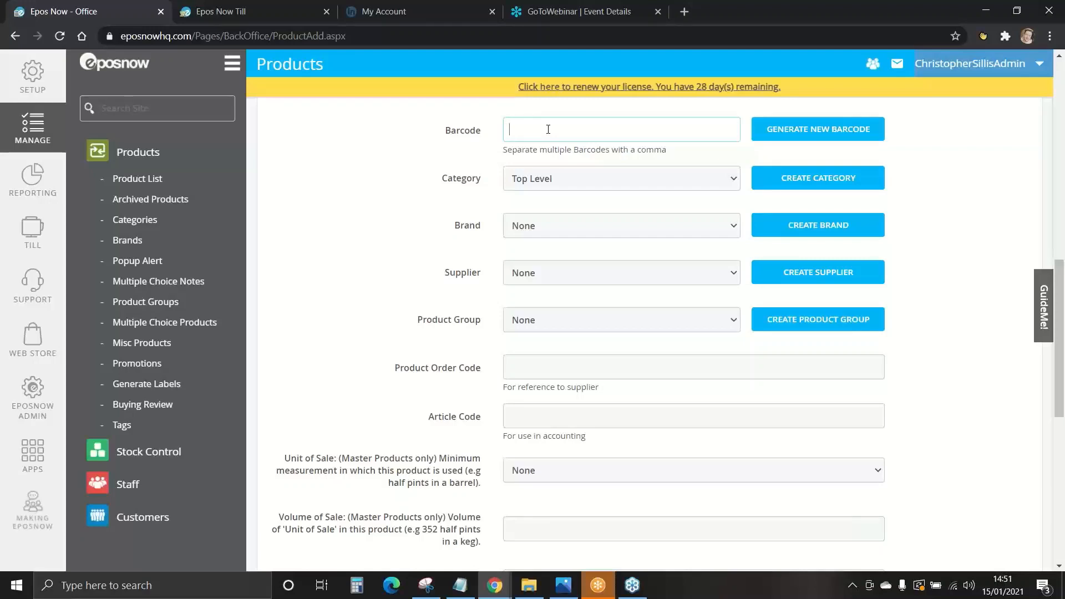
{"action": "left_click", "coordinate": [821, 132]}
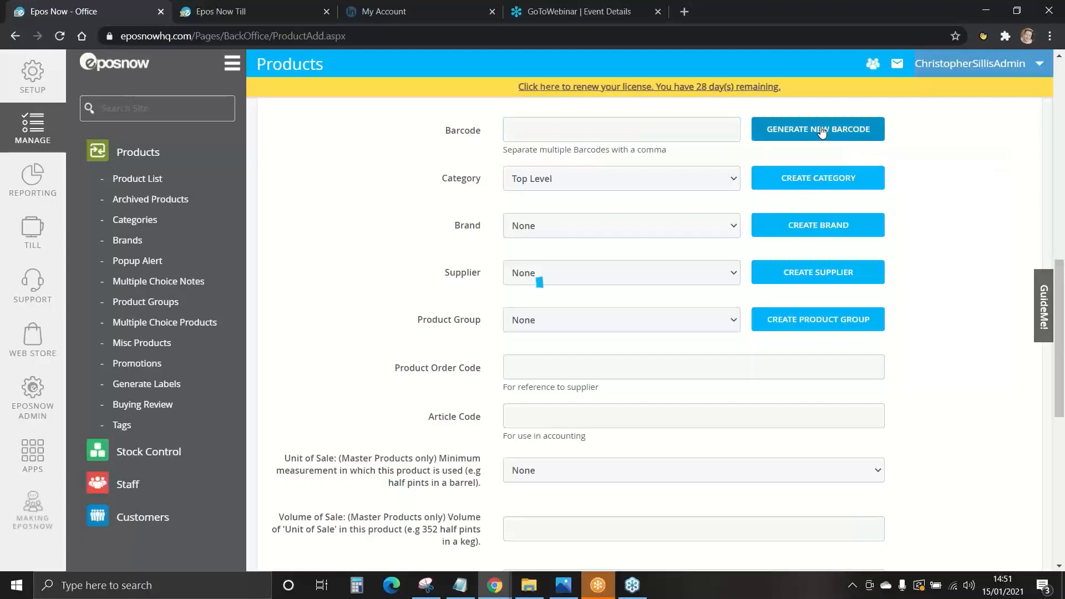
{"action": "left_click", "coordinate": [622, 133]}
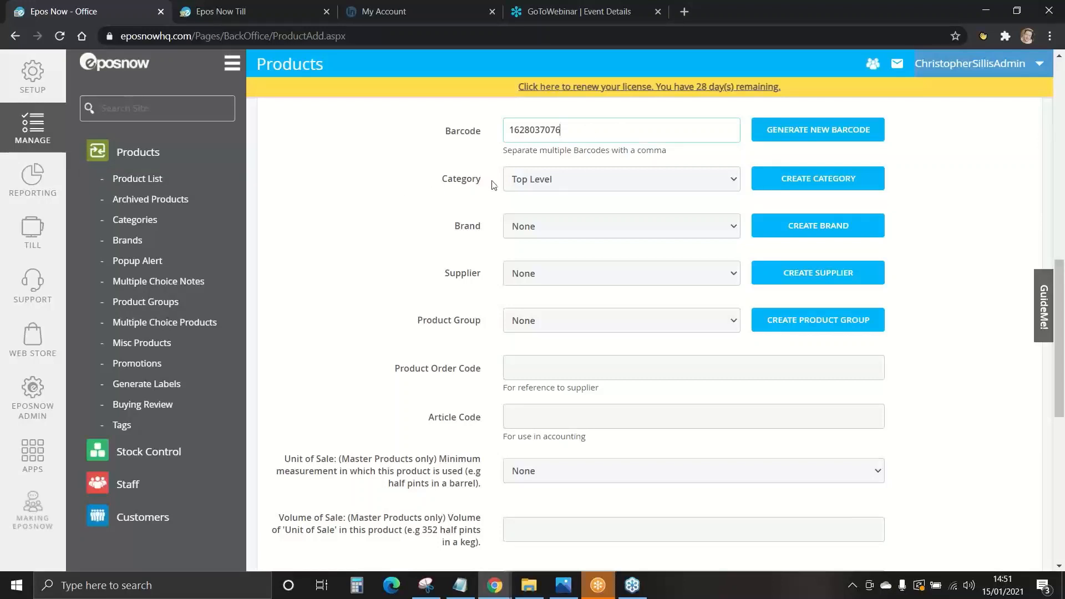
{"action": "left_click", "coordinate": [566, 177]}
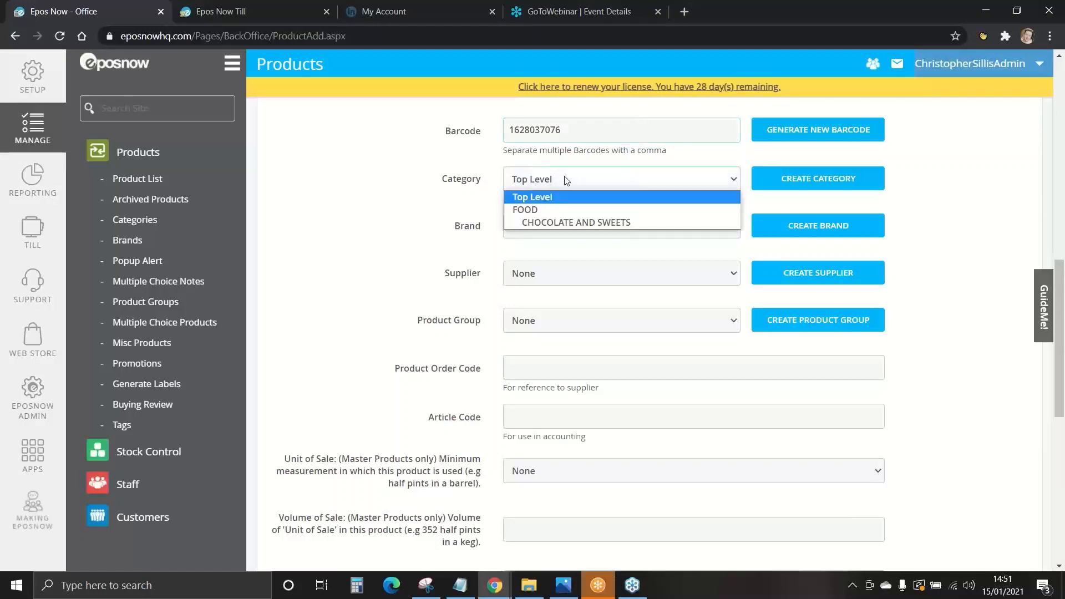
{"action": "left_click", "coordinate": [548, 222]}
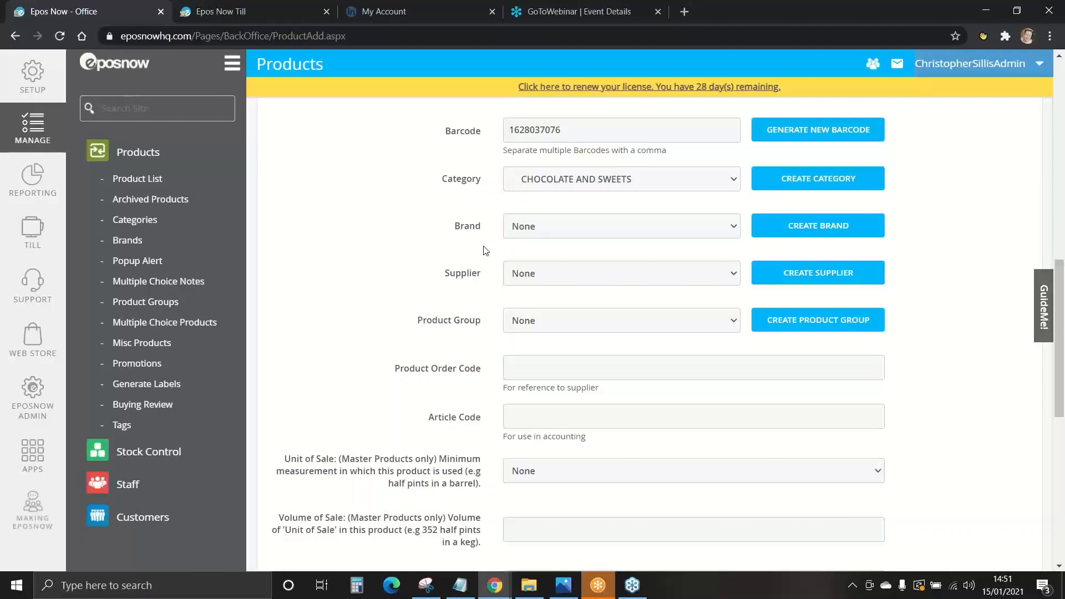
Look through the available brands and suppliers, keeping both set to None
{"action": "left_click", "coordinate": [541, 228]}
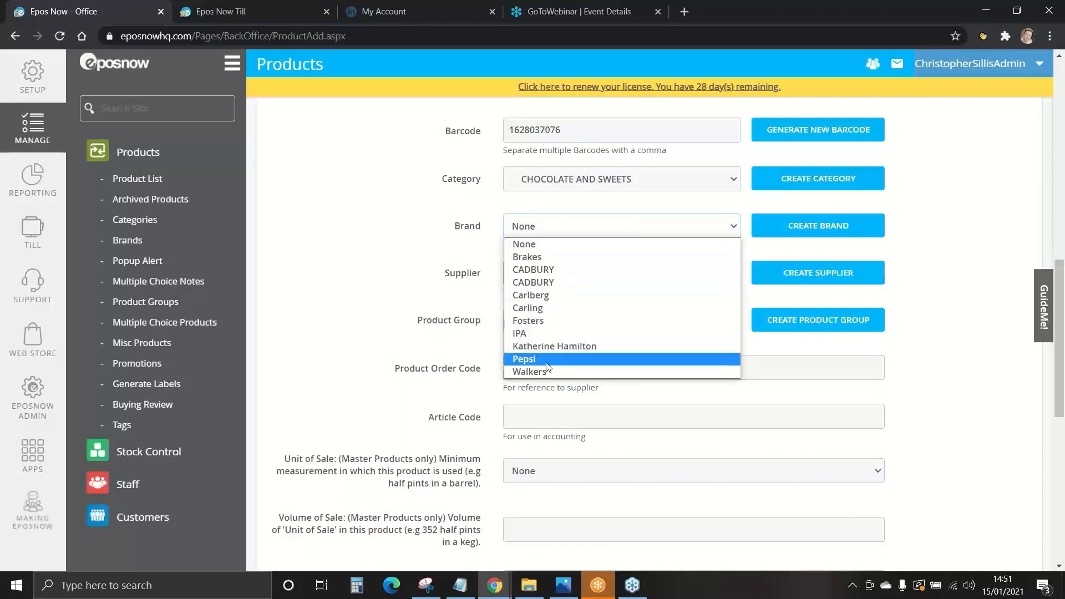
{"action": "left_click", "coordinate": [544, 249]}
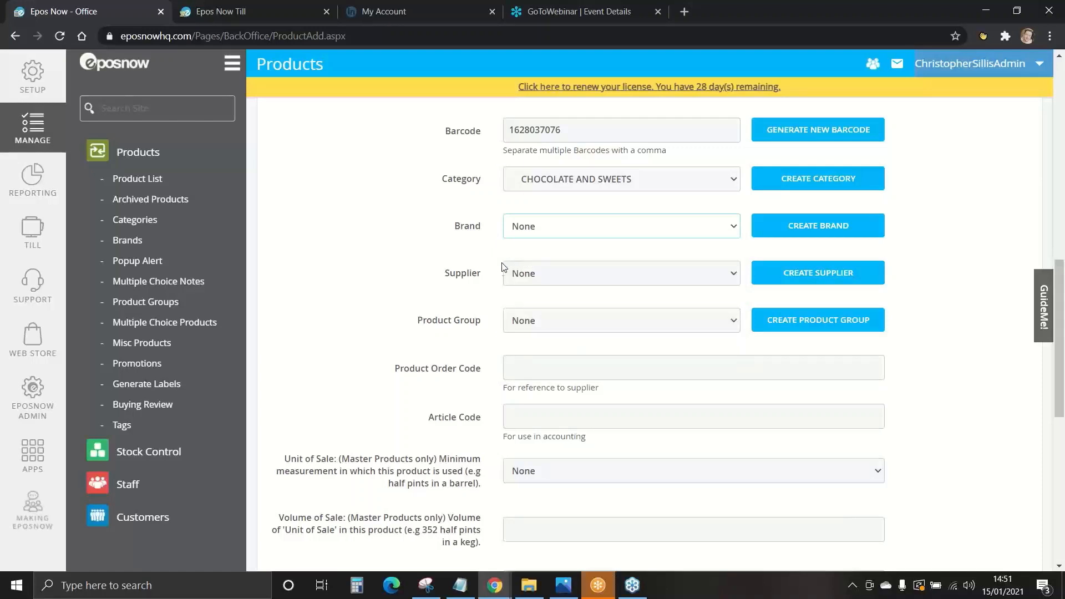
{"action": "left_click", "coordinate": [549, 275]}
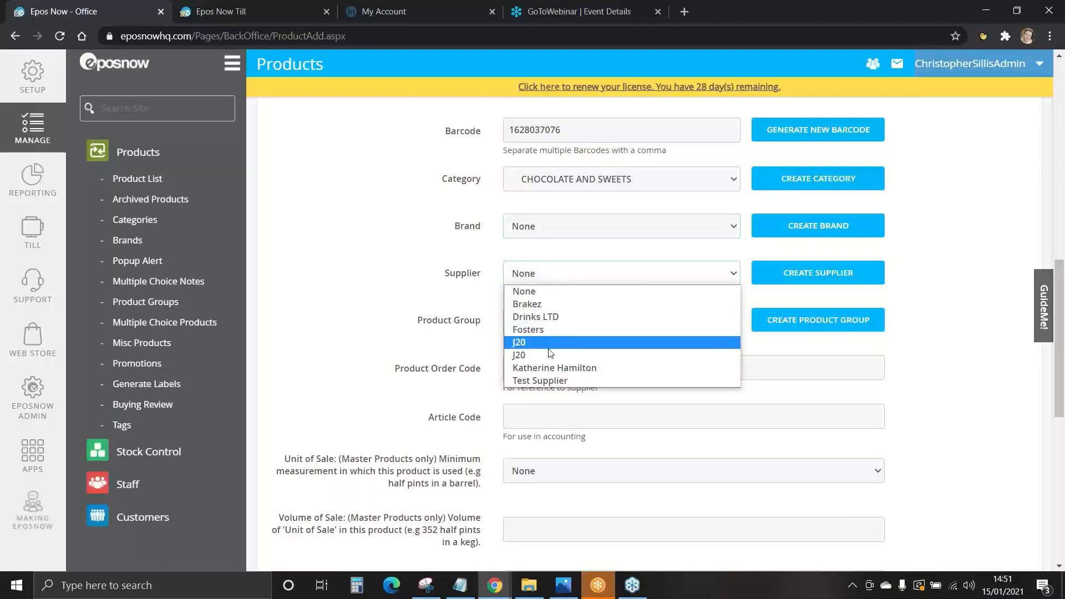
{"action": "left_click", "coordinate": [547, 292]}
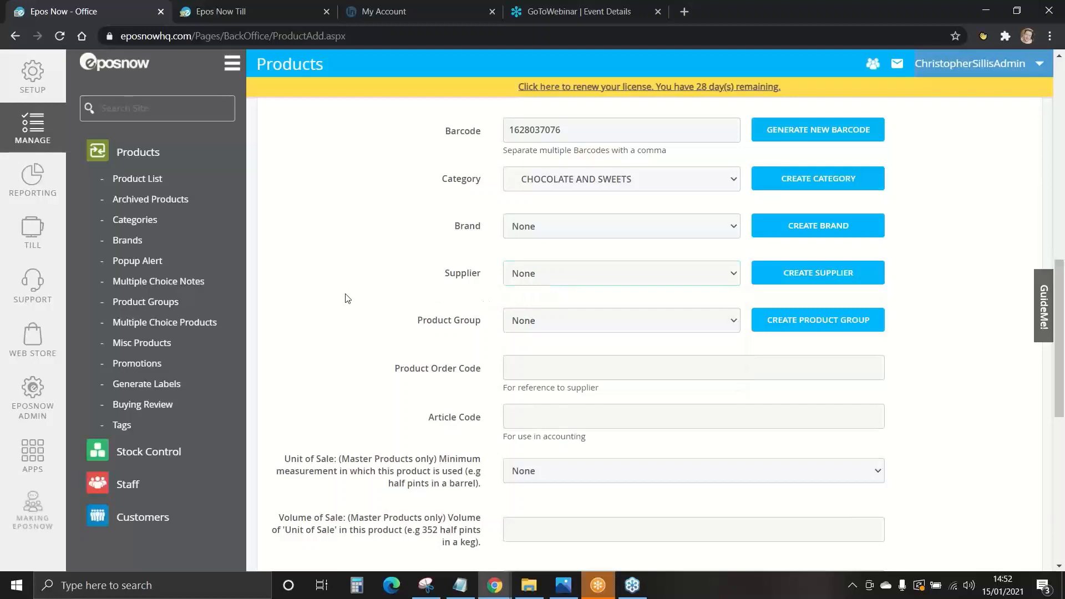
Look over the Product Order Code, Article Code and master-product Unit of Sale fields, leaving them unfilled
{"action": "scroll", "coordinate": [347, 298], "scroll_direction": "down", "scroll_amount": 3}
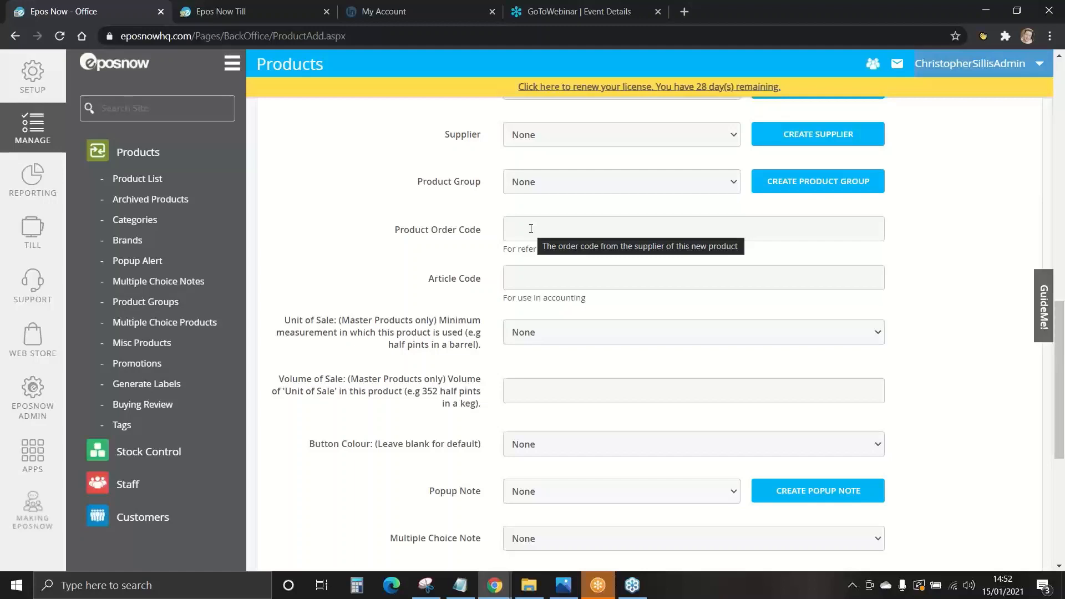
{"action": "left_click", "coordinate": [531, 229]}
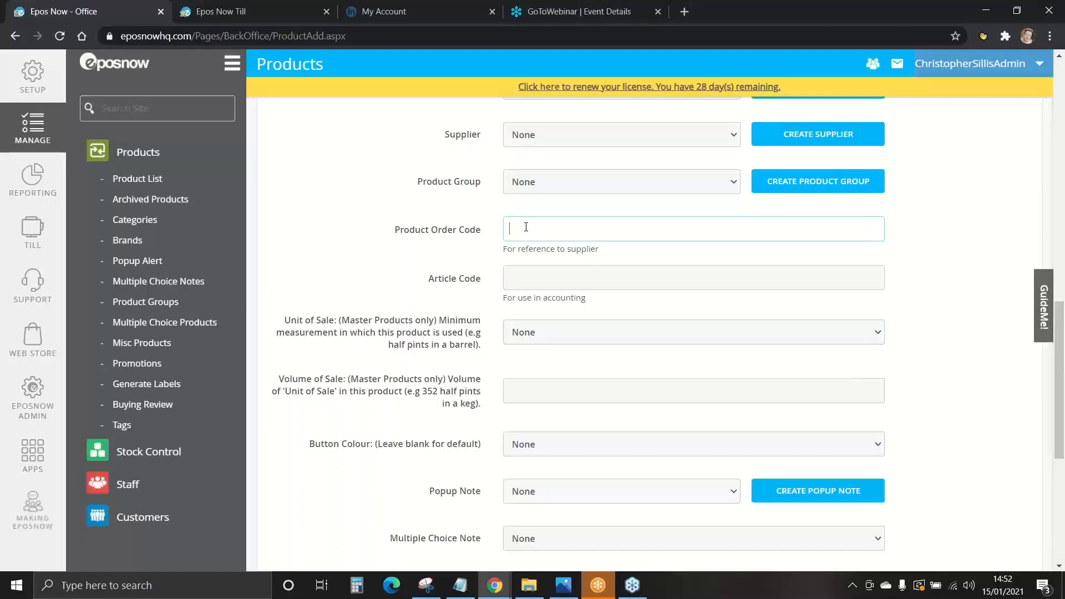
{"action": "left_click", "coordinate": [513, 279]}
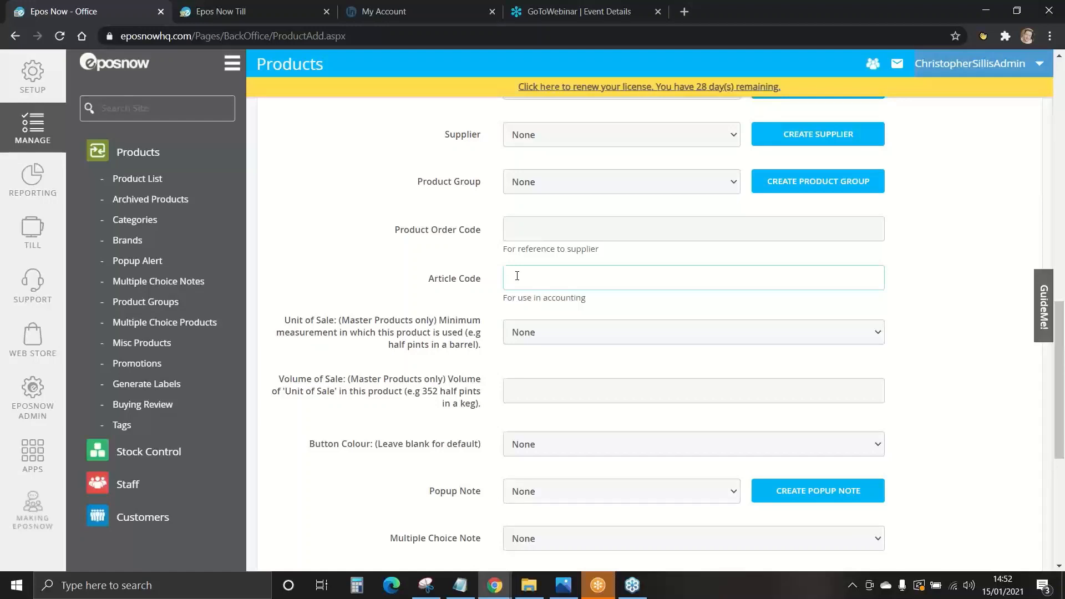
{"action": "scroll", "coordinate": [516, 276], "scroll_direction": "down", "scroll_amount": 1}
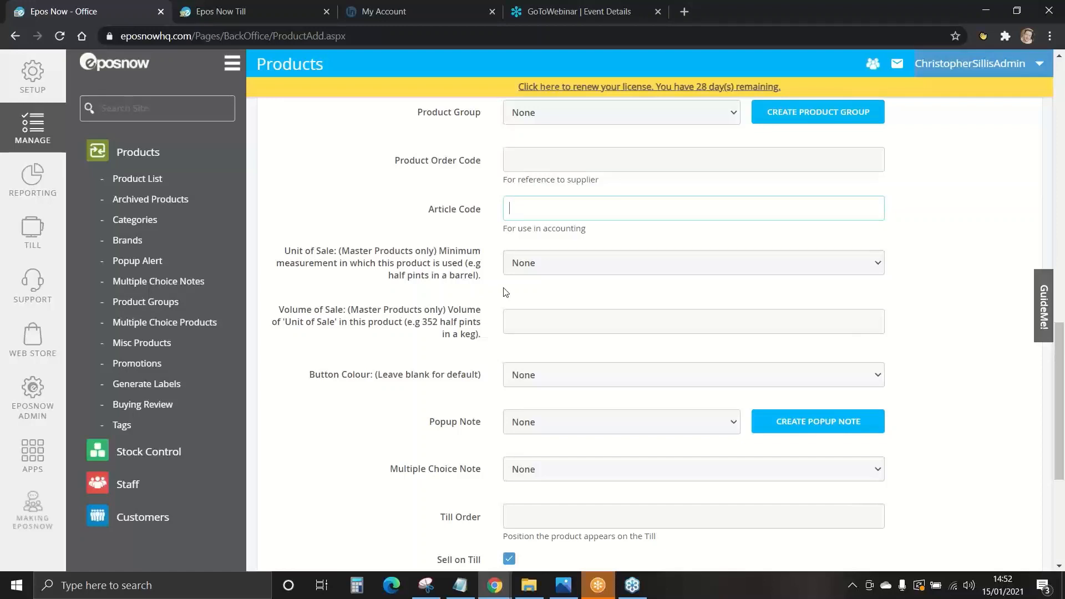
{"action": "left_click_drag", "start_coordinate": [342, 251], "coordinate": [435, 253]}
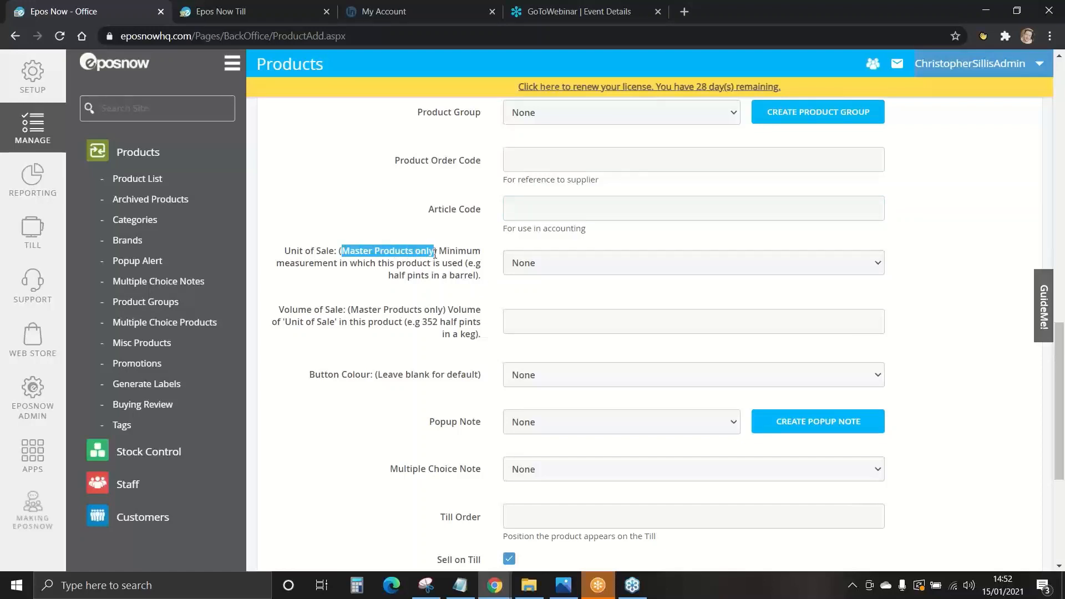
{"action": "left_click", "coordinate": [490, 289]}
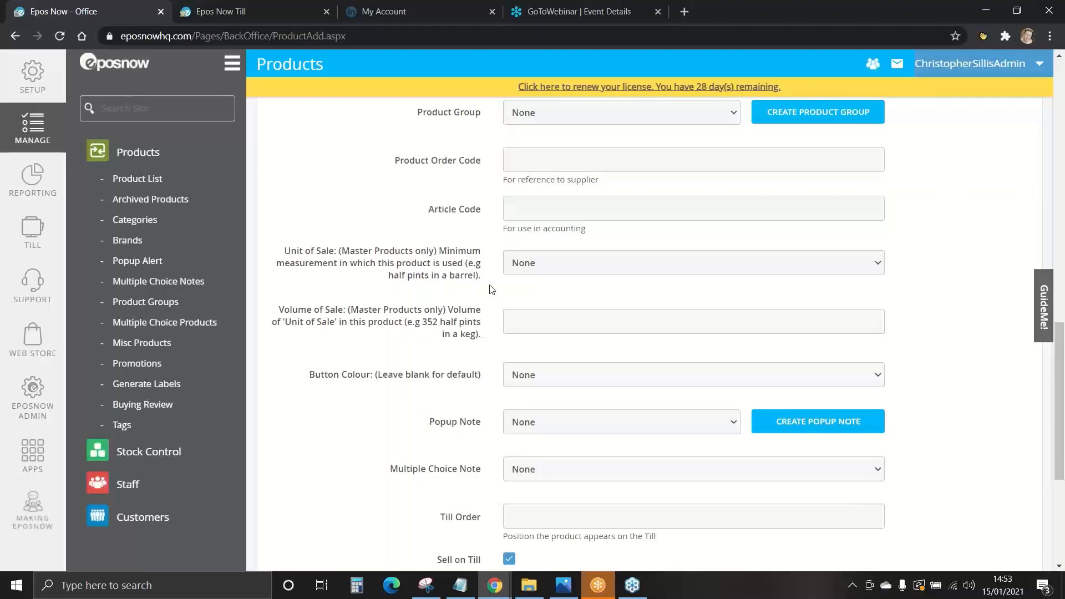
Set the product's till button colour to Dark Orange
{"action": "scroll", "coordinate": [490, 288], "scroll_direction": "down", "scroll_amount": 1}
{"action": "scroll", "coordinate": [490, 288], "scroll_direction": "down", "scroll_amount": 1}
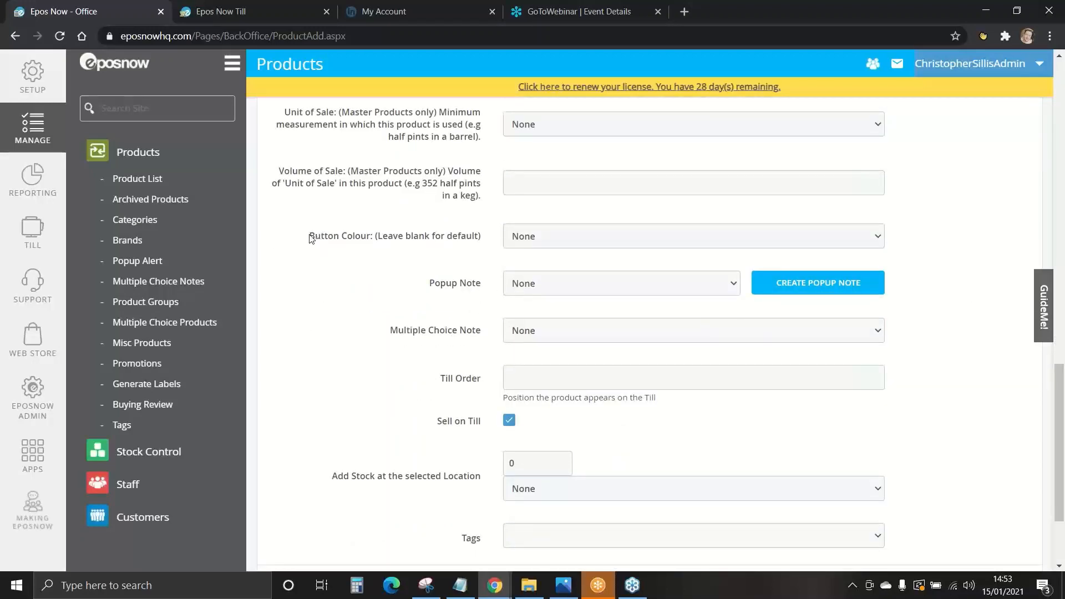
{"action": "left_click", "coordinate": [546, 242]}
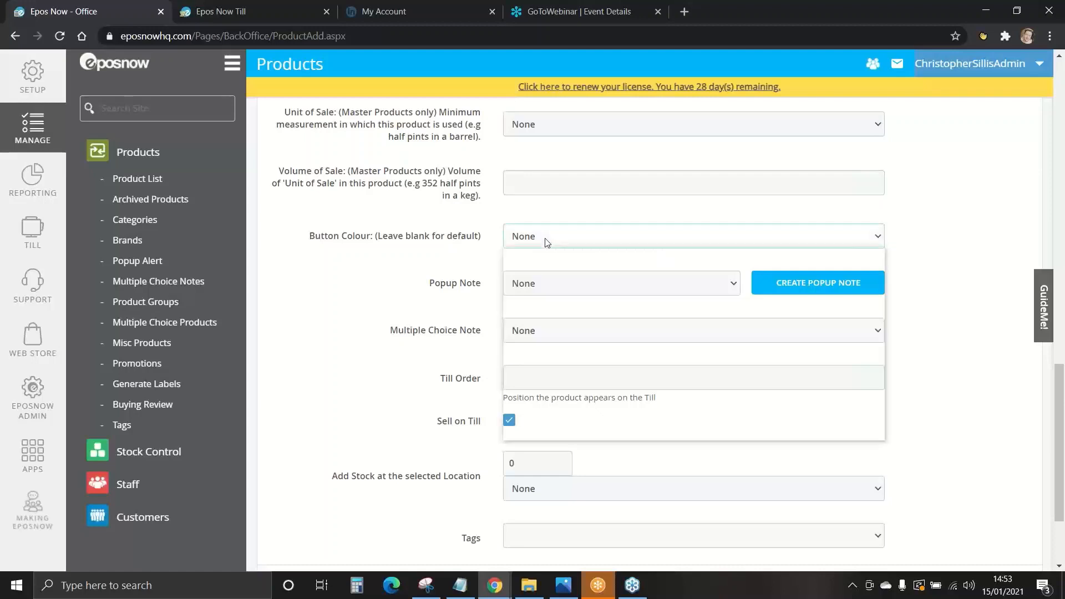
{"action": "left_click", "coordinate": [543, 318]}
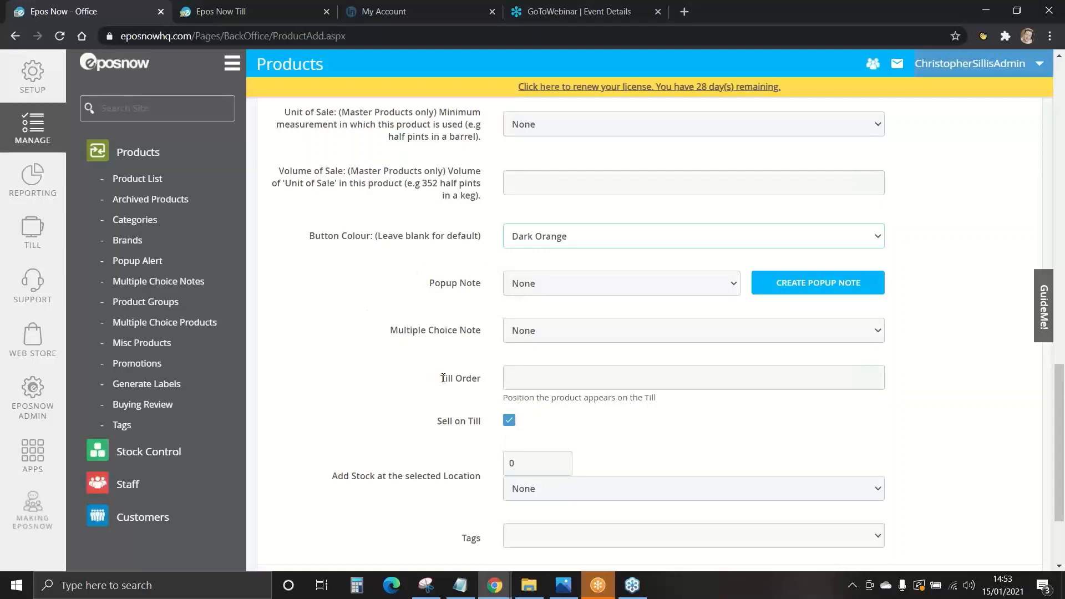
Look over the Till Order, Sell on Till and Multiple Choice Note settings
{"action": "left_click_drag", "start_coordinate": [440, 379], "coordinate": [480, 381]}
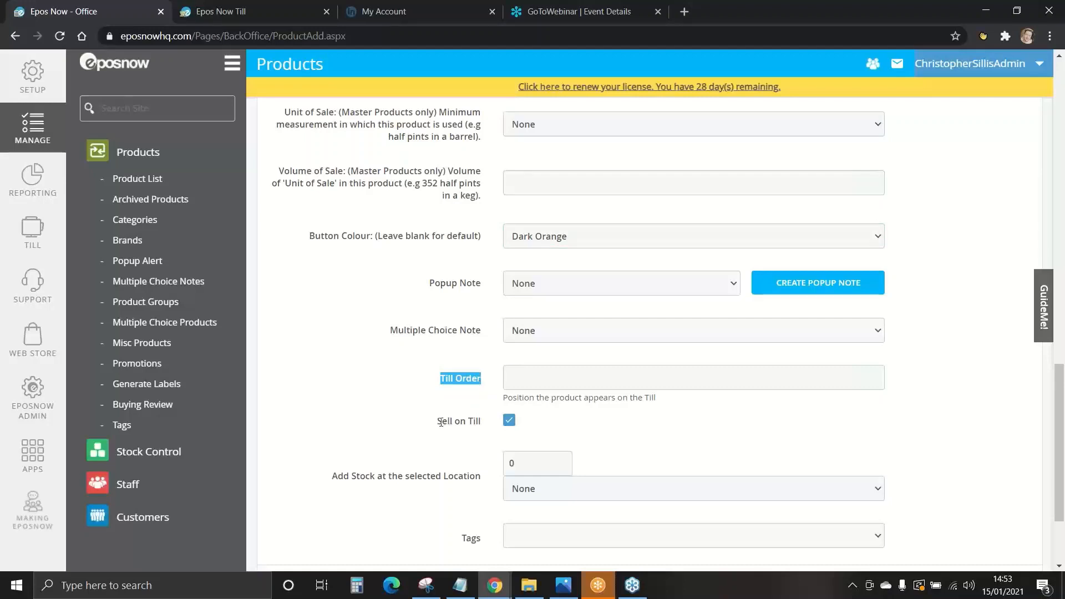
{"action": "left_click", "coordinate": [489, 425]}
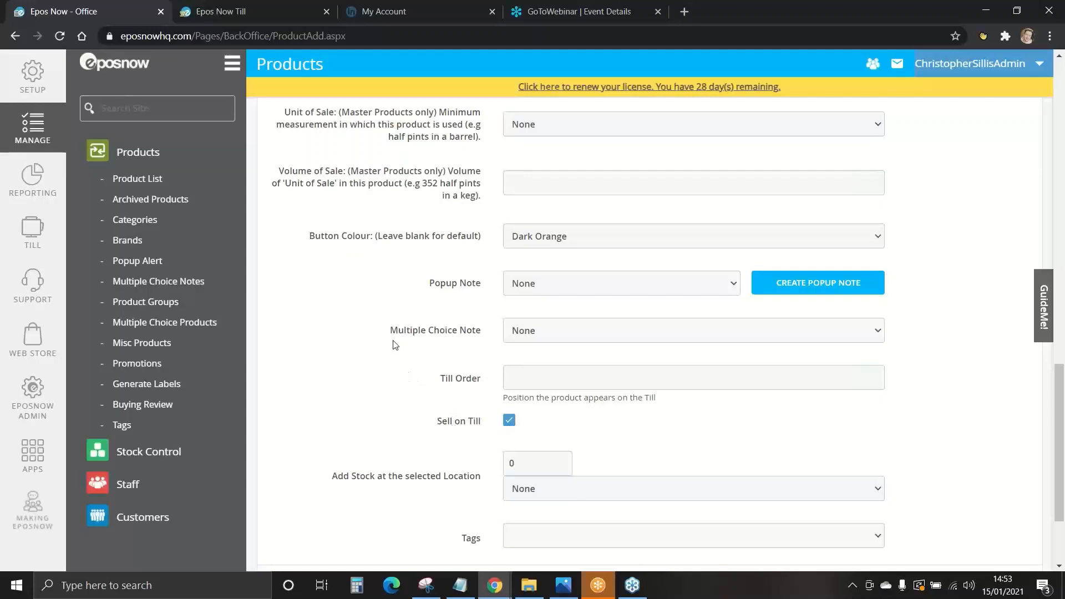
{"action": "left_click_drag", "start_coordinate": [390, 331], "coordinate": [480, 331]}
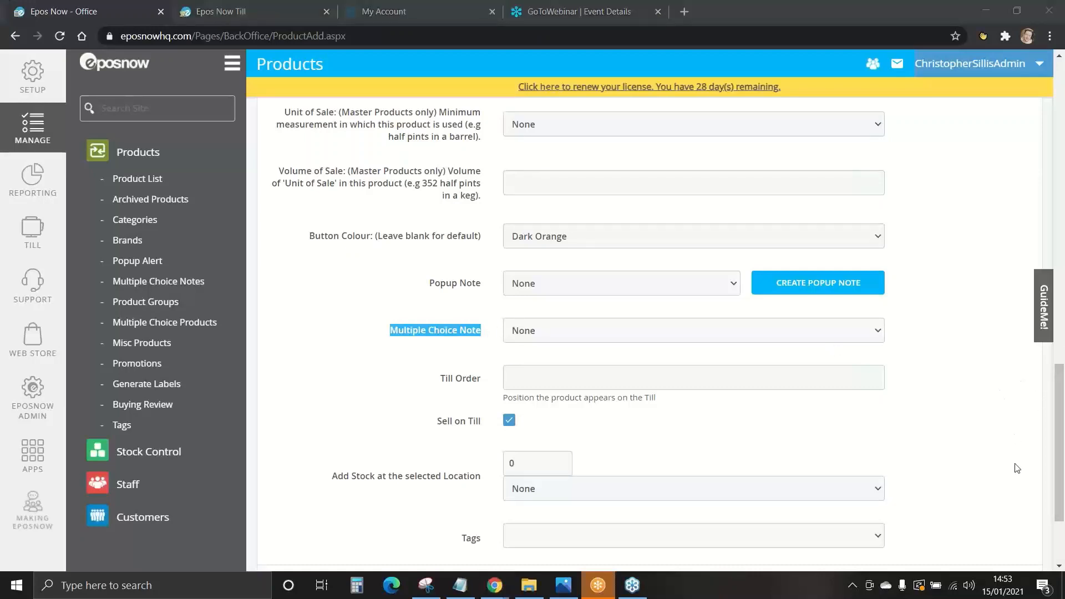
Check the completed product form from top to bottom and add the DARK CHOCOLATE BAR product
{"action": "left_click_drag", "start_coordinate": [1059, 438], "coordinate": [1063, 136]}
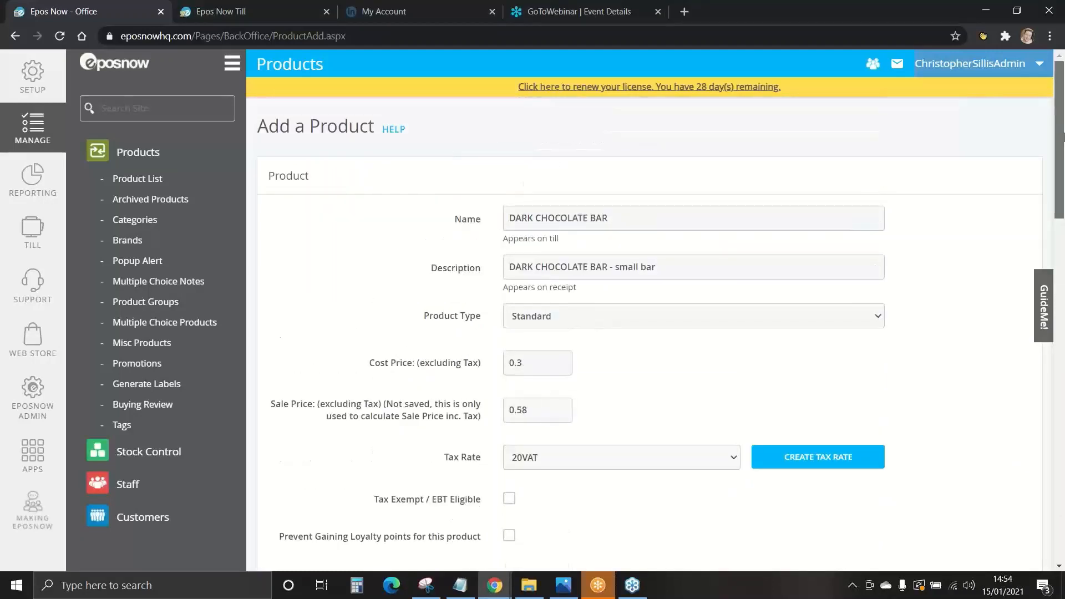
{"action": "scroll", "coordinate": [1062, 191], "scroll_direction": "down", "scroll_amount": 15}
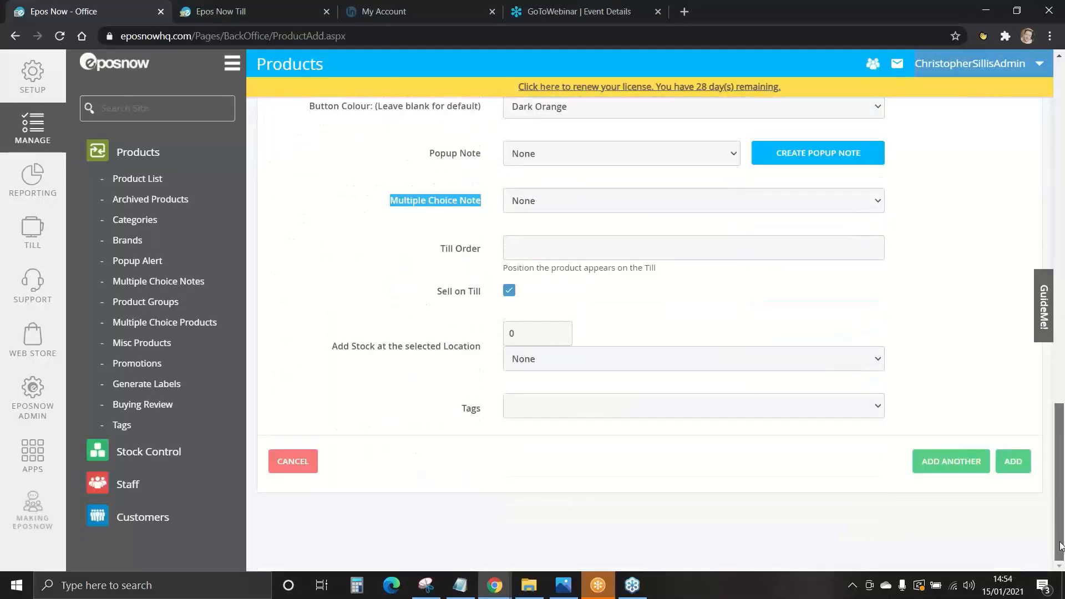
{"action": "left_click", "coordinate": [1012, 463]}
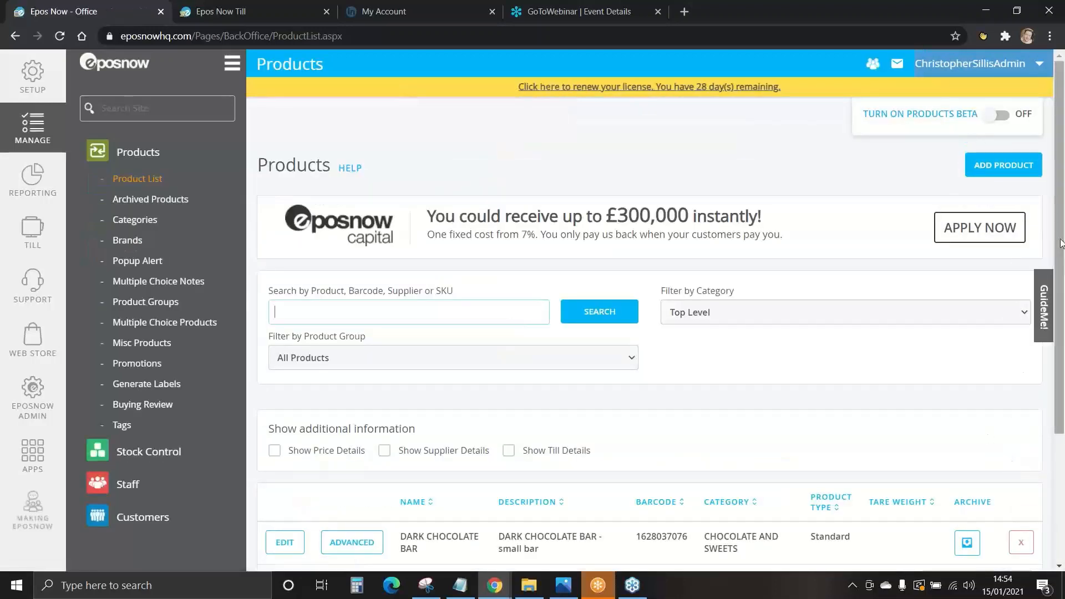
Review the product list's price details and supplier details in turn, hiding each set again after viewing
{"action": "scroll", "coordinate": [456, 350], "scroll_direction": "down", "scroll_amount": 2}
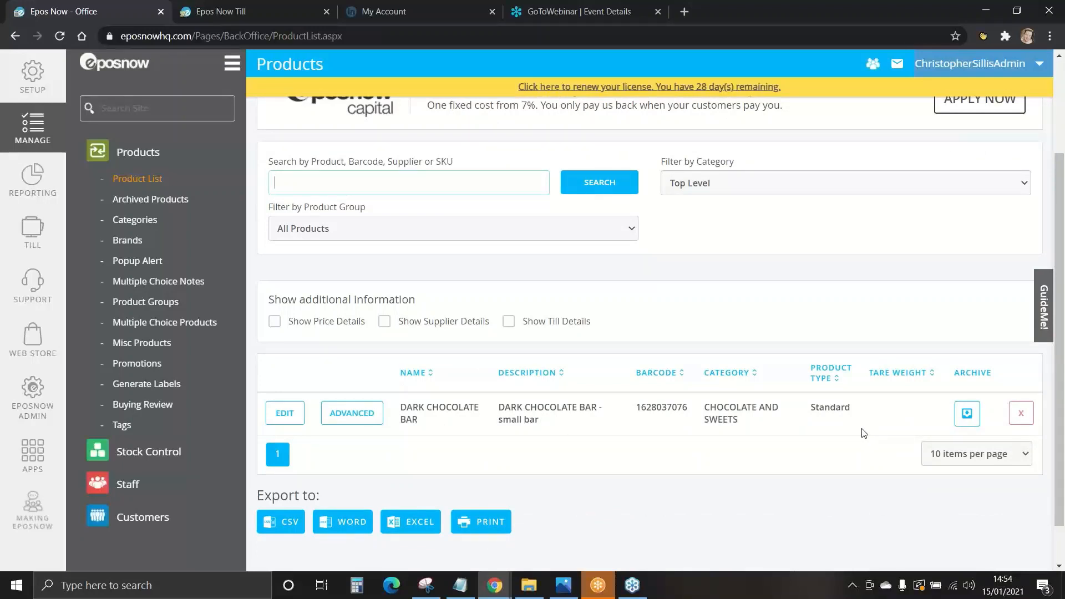
{"action": "left_click", "coordinate": [275, 324]}
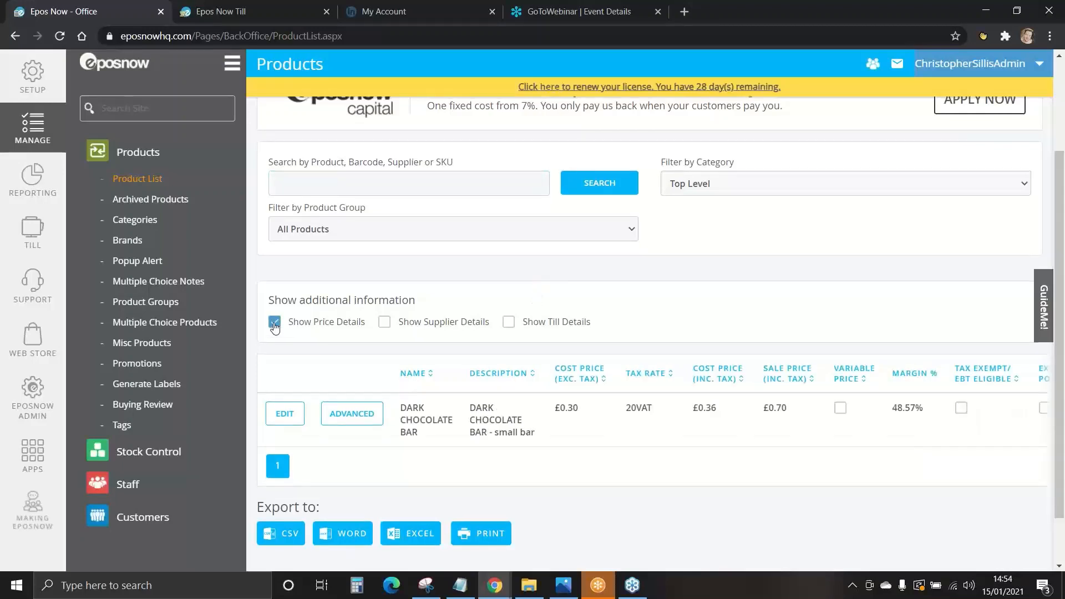
{"action": "left_click", "coordinate": [274, 324]}
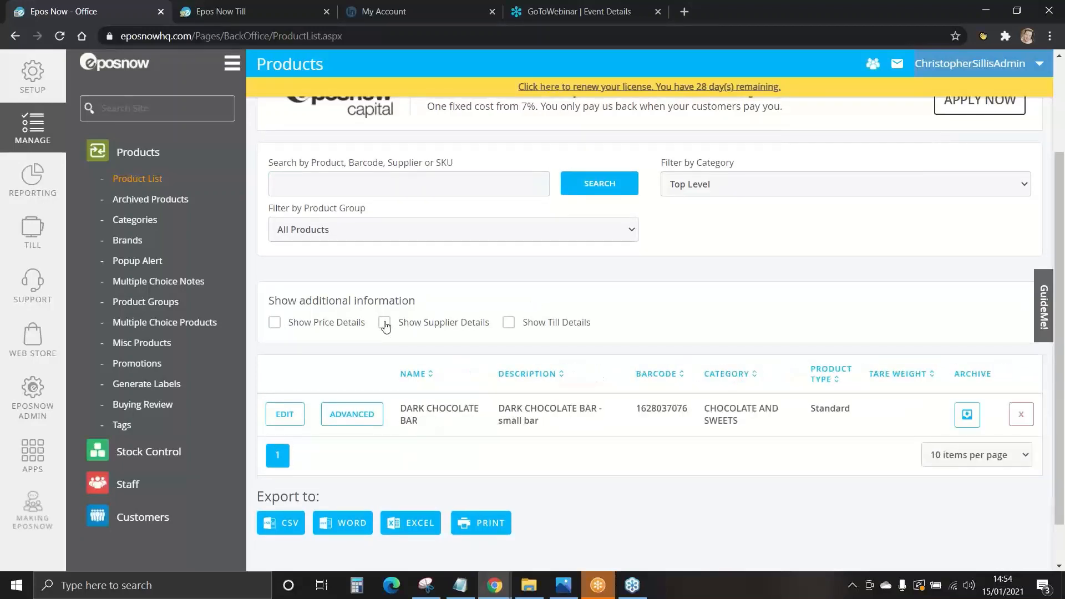
{"action": "left_click", "coordinate": [384, 324]}
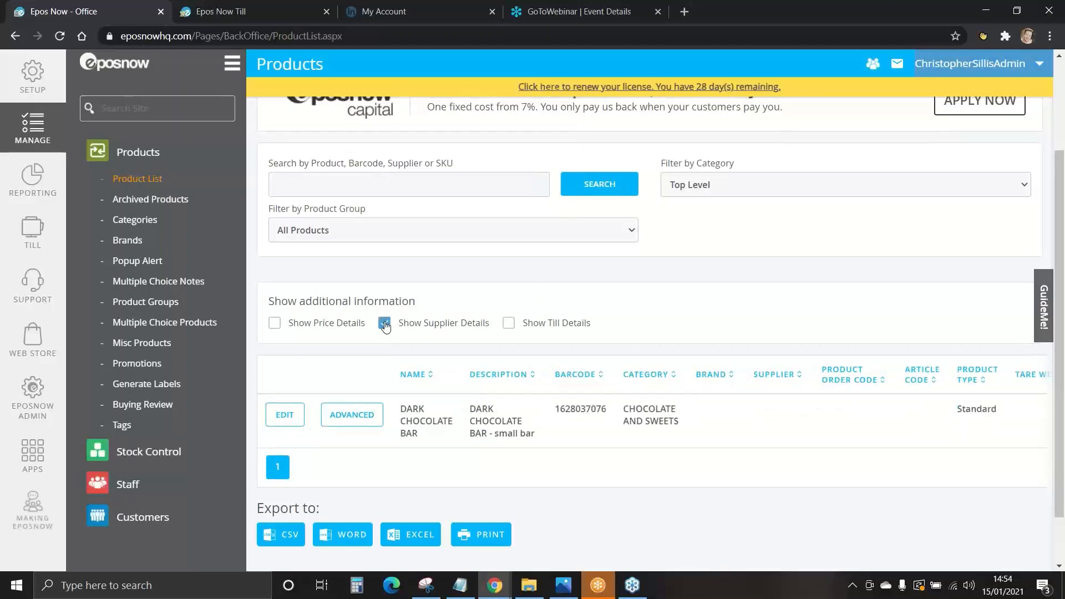
{"action": "left_click", "coordinate": [385, 323]}
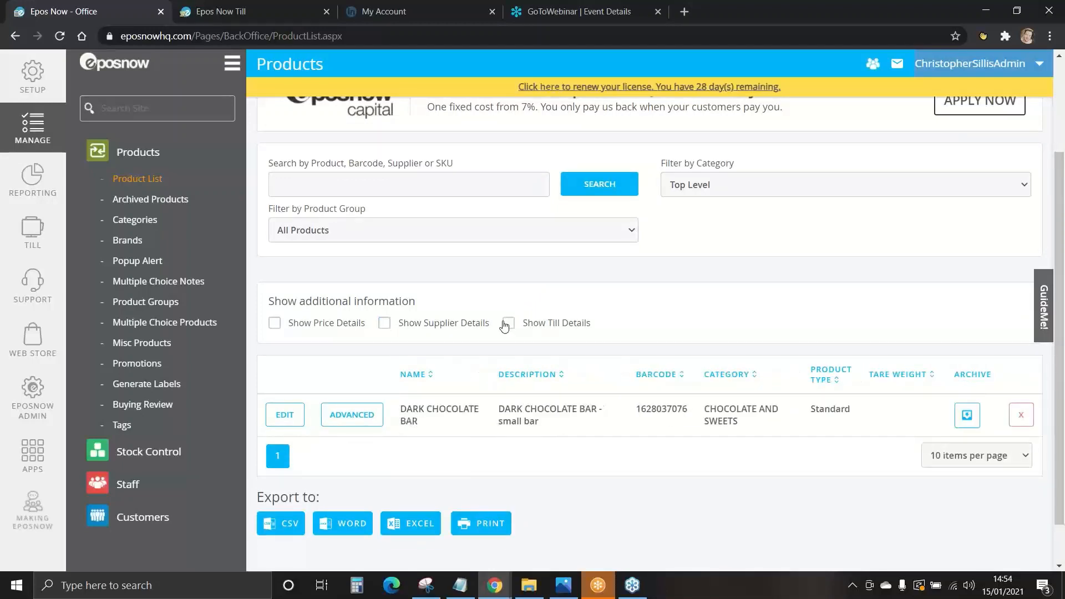
Show the till details in the product list, set the DARK CHOCOLATE BAR's button colour to Pink and save the row
{"action": "left_click", "coordinate": [507, 324]}
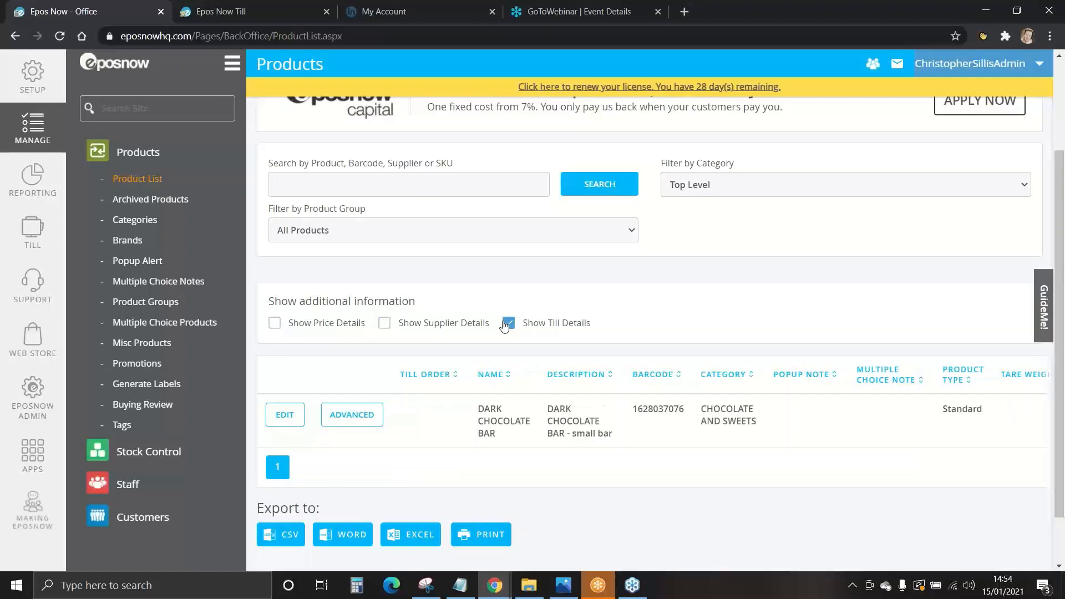
{"action": "left_click", "coordinate": [286, 417]}
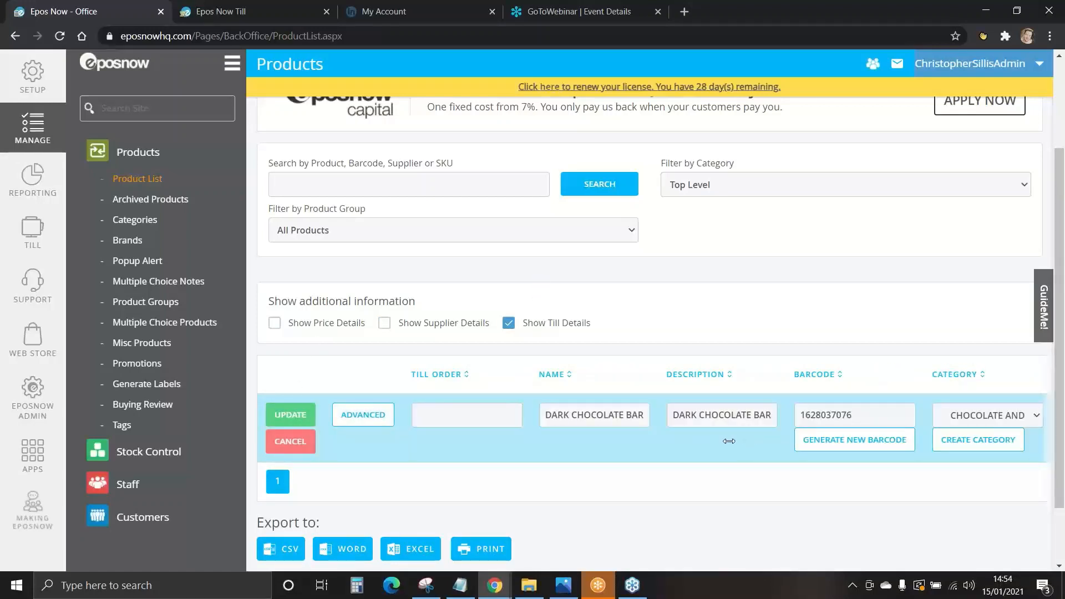
{"action": "left_click_drag", "start_coordinate": [729, 441], "coordinate": [406, 441]}
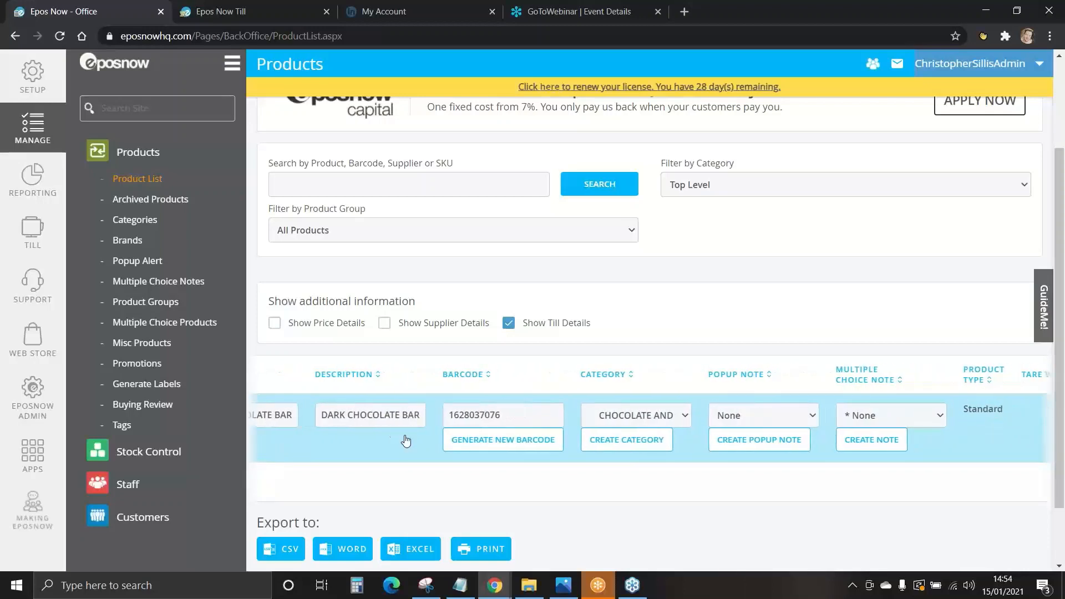
{"action": "left_click_drag", "start_coordinate": [991, 438], "coordinate": [688, 433]}
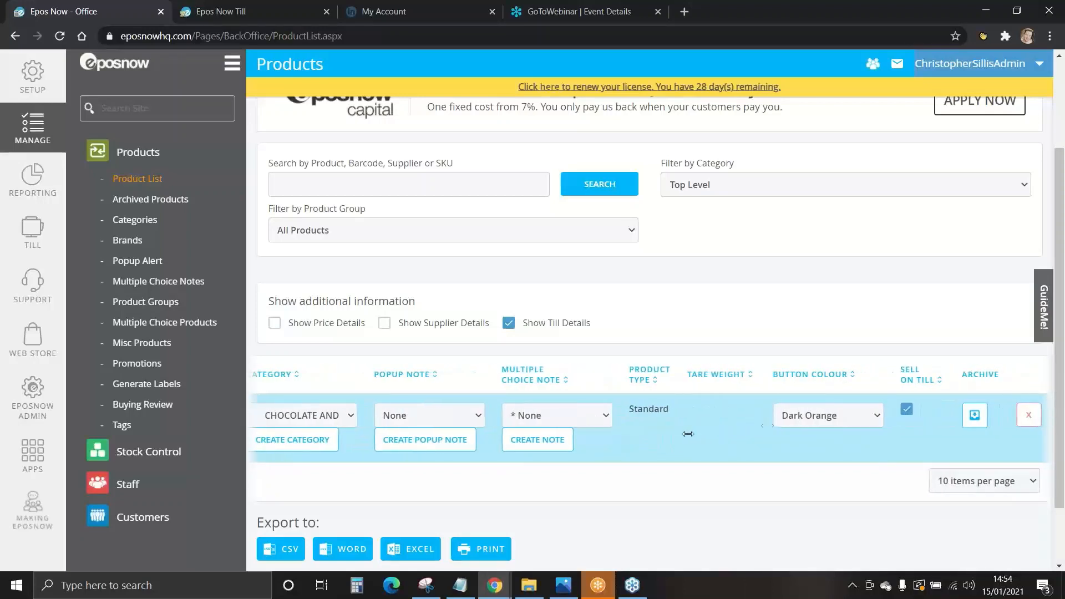
{"action": "left_click", "coordinate": [802, 420]}
{"action": "left_click", "coordinate": [807, 380]}
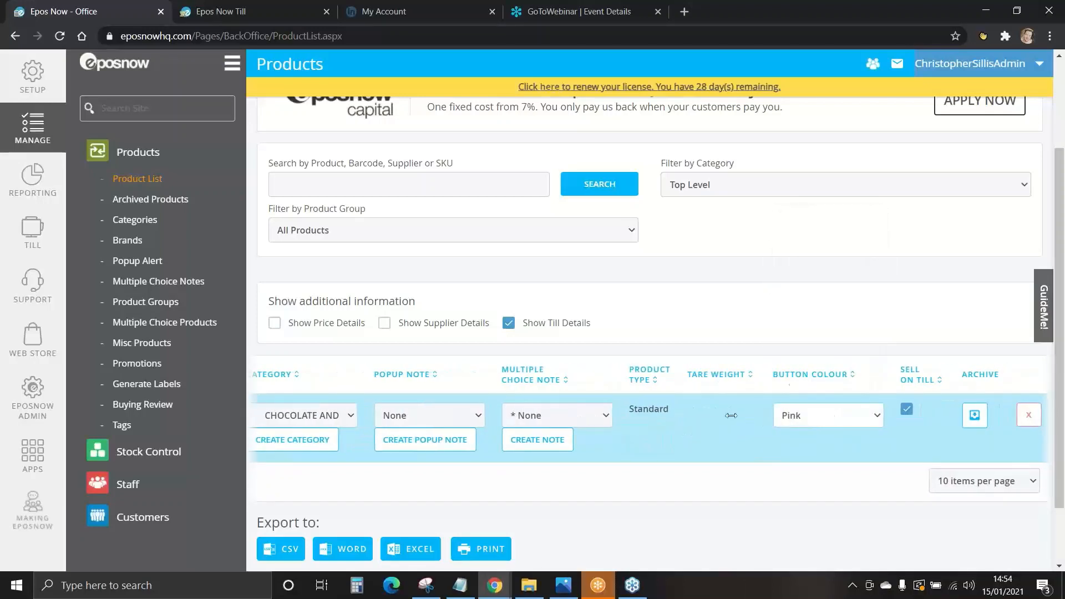
{"action": "left_click_drag", "start_coordinate": [620, 451], "coordinate": [1063, 447]}
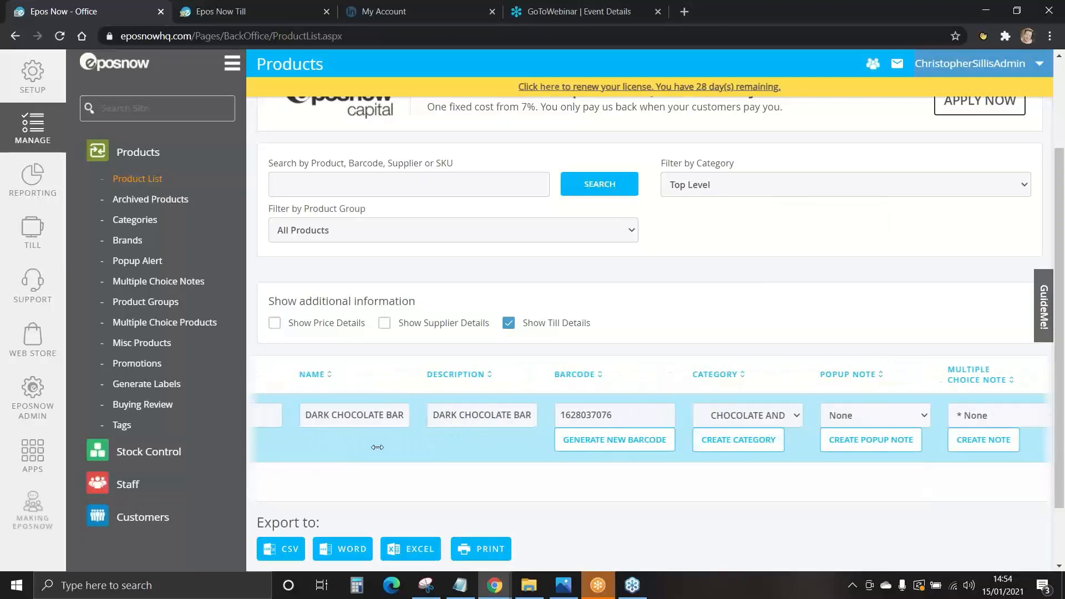
{"action": "left_click_drag", "start_coordinate": [377, 447], "coordinate": [632, 443]}
{"action": "left_click", "coordinate": [283, 416]}
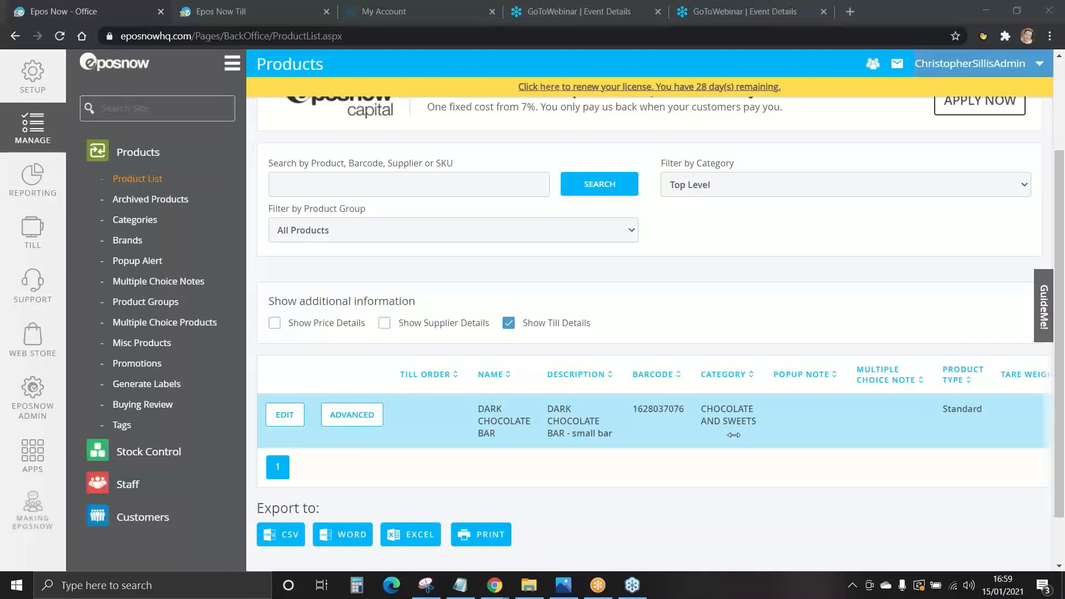
Archive the DARK CHOCOLATE BAR product and open the list of archived products
{"action": "left_click_drag", "start_coordinate": [771, 434], "coordinate": [447, 433]}
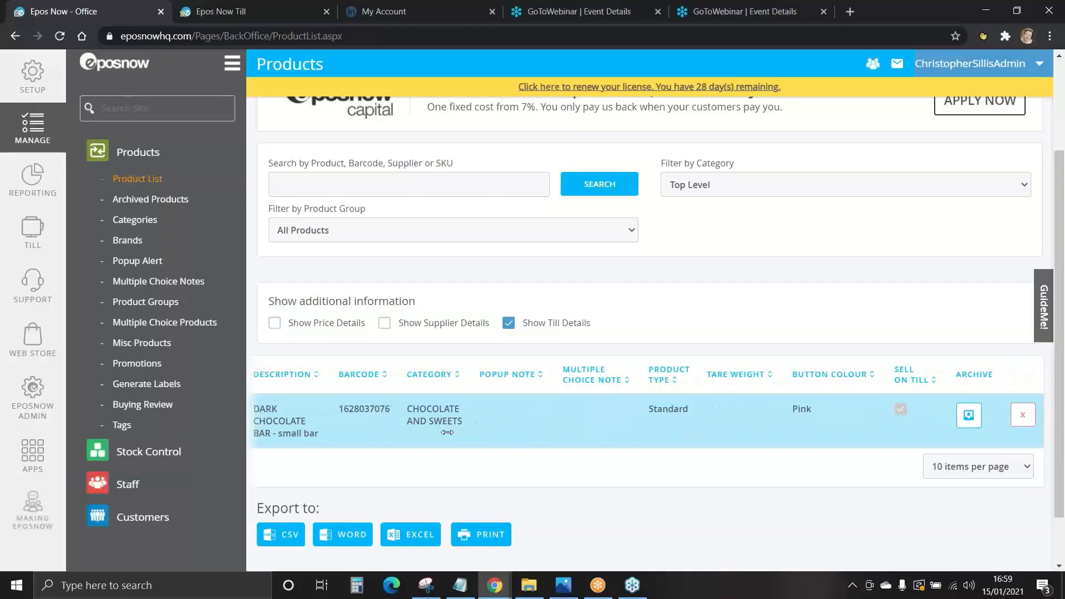
{"action": "left_click", "coordinate": [968, 417]}
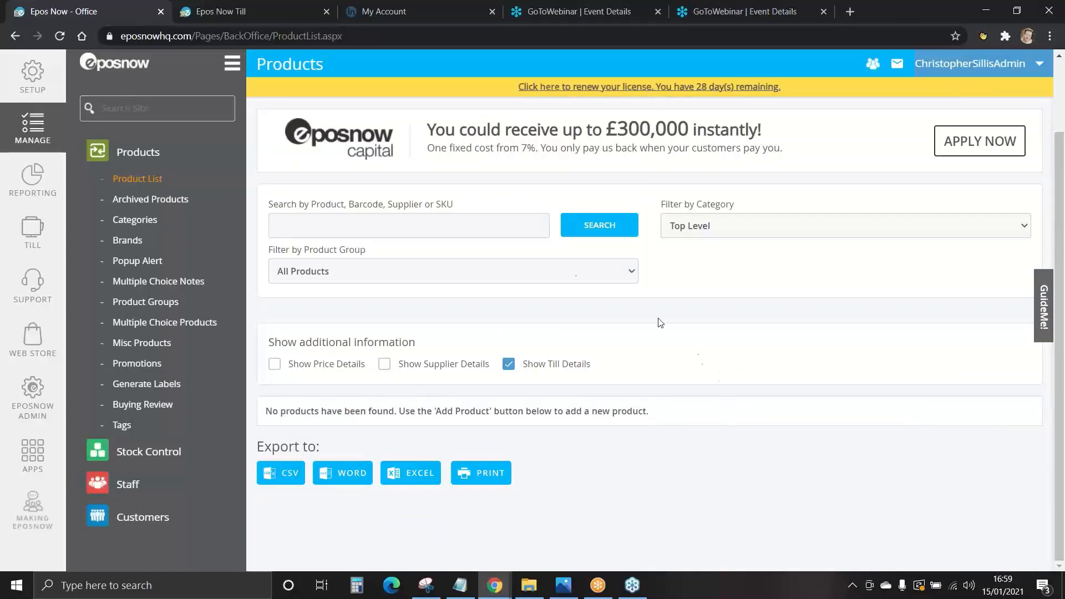
{"action": "left_click", "coordinate": [142, 204]}
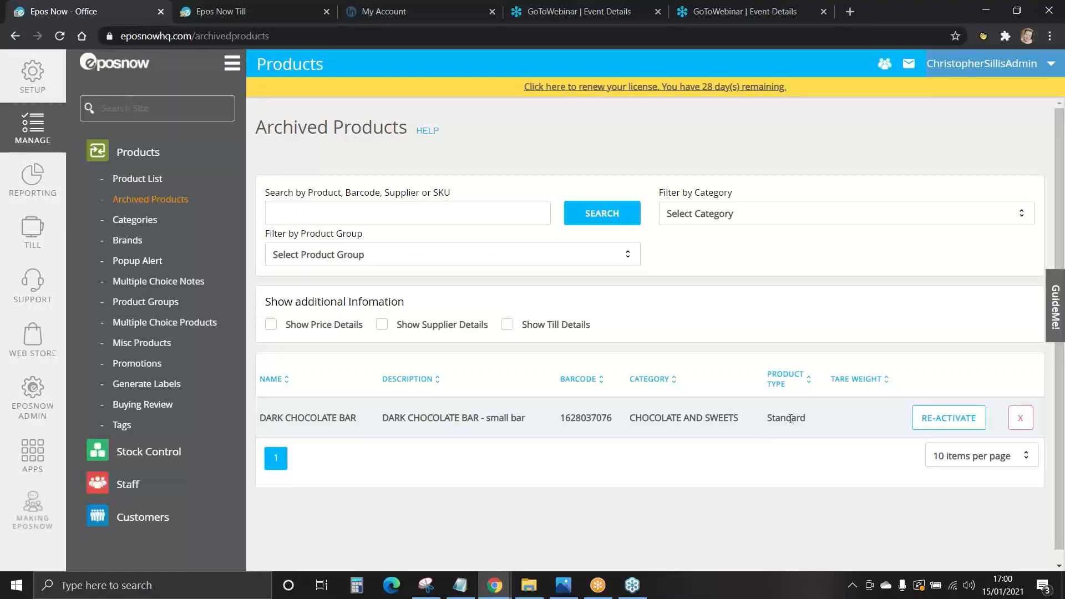
Re-activate the archived DARK CHOCOLATE BAR and check for it in the main product list
{"action": "left_click", "coordinate": [948, 419]}
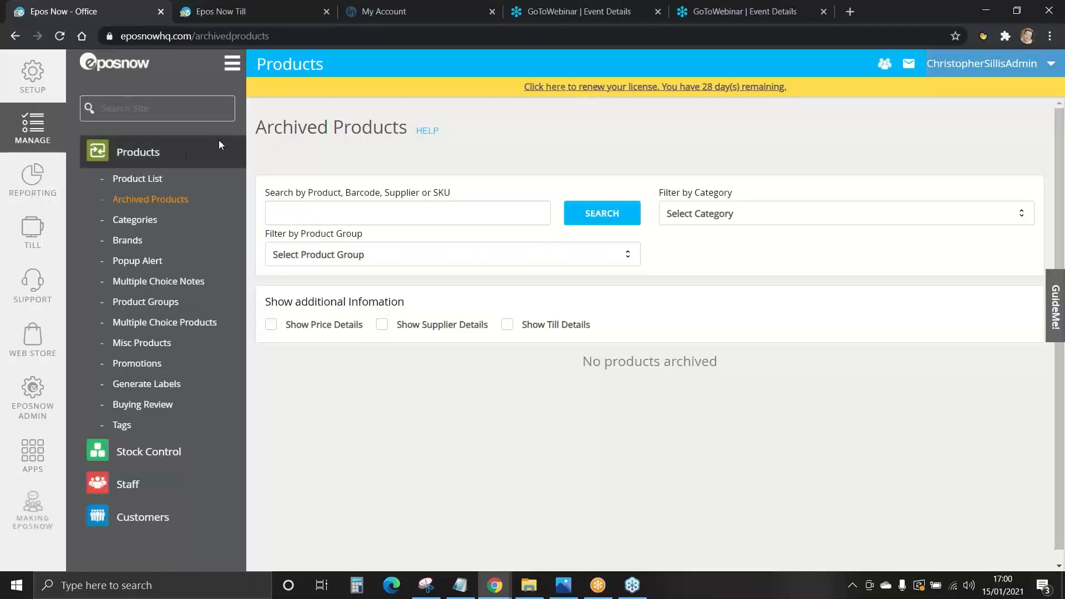
{"action": "left_click", "coordinate": [157, 181]}
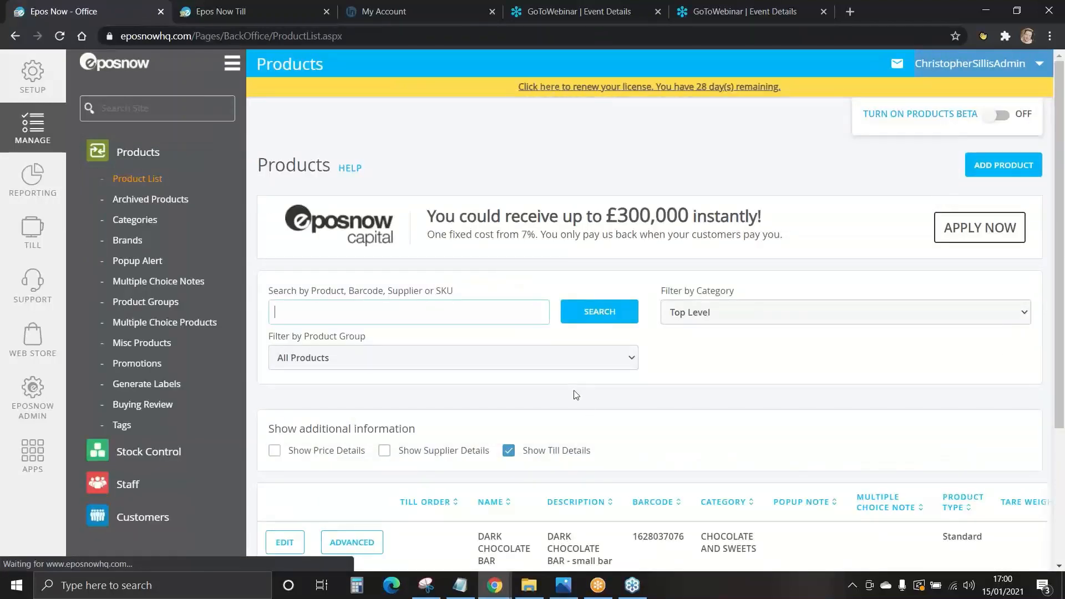
{"action": "scroll", "coordinate": [657, 424], "scroll_direction": "down", "scroll_amount": 2}
{"action": "scroll", "coordinate": [663, 421], "scroll_direction": "down", "scroll_amount": 1}
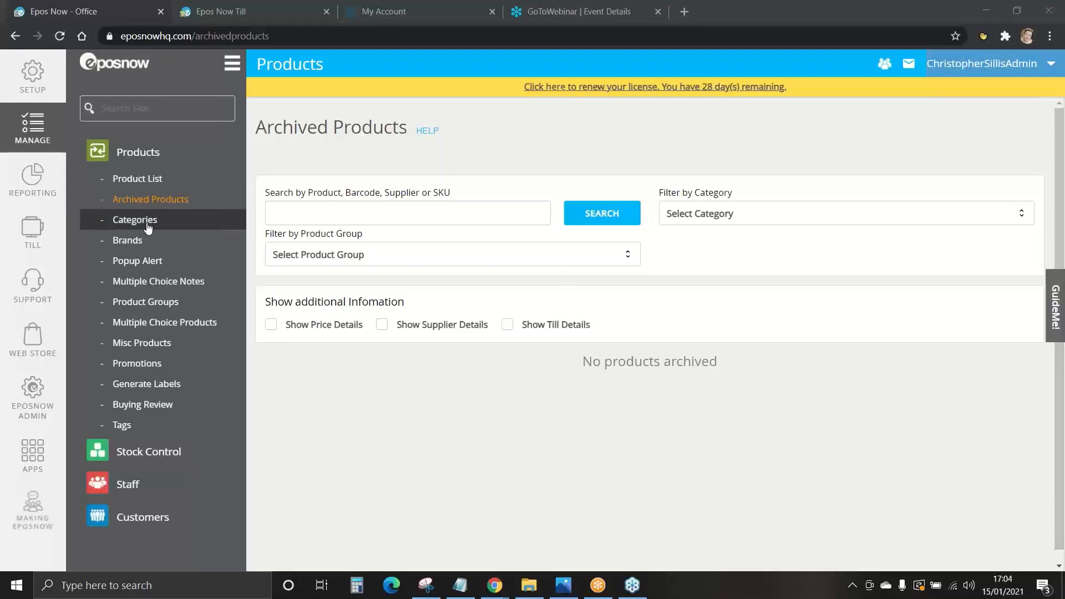
Add a brand with BRAND NAME as both its name and description, and find it in the brand list
{"action": "left_click", "coordinate": [129, 245]}
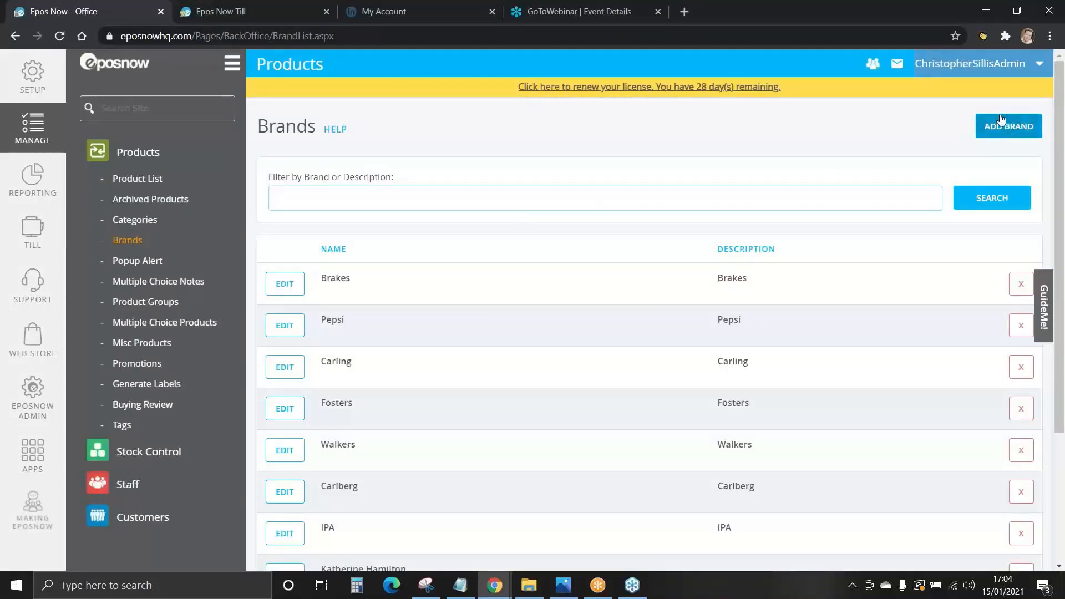
{"action": "left_click", "coordinate": [1005, 130]}
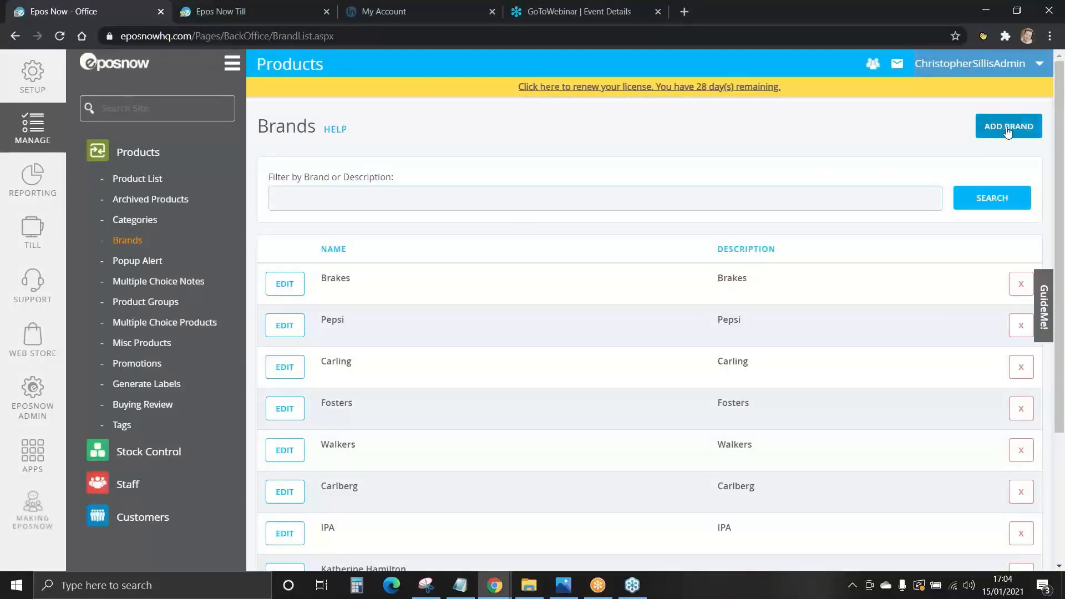
{"action": "left_click", "coordinate": [605, 218]}
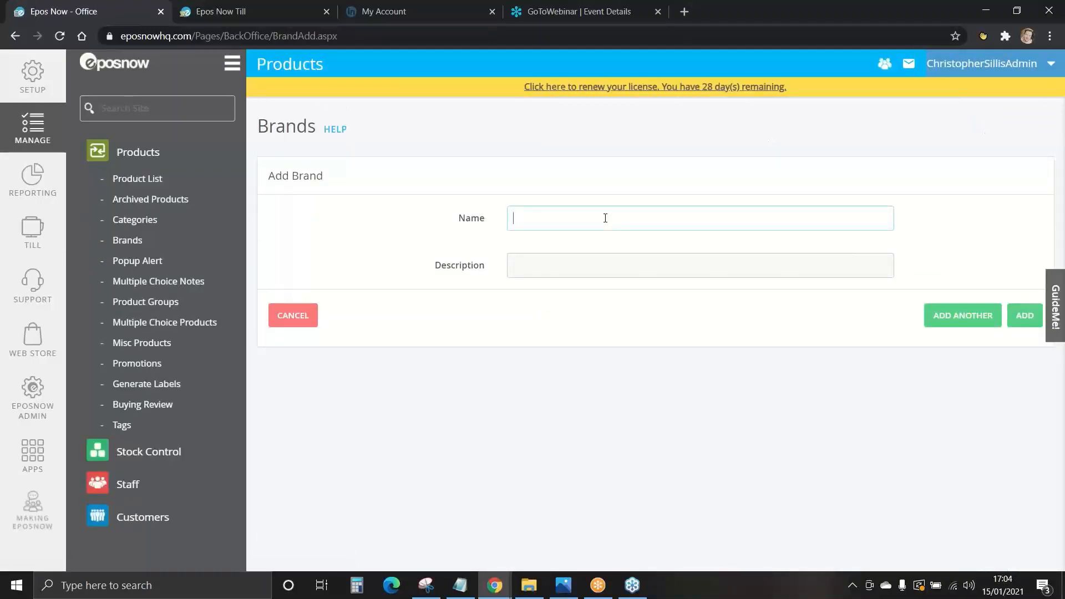
{"action": "type", "text": "BRAND NAME"}
{"action": "left_click", "coordinate": [633, 263]}
{"action": "type", "text": "BRAND NAME"}
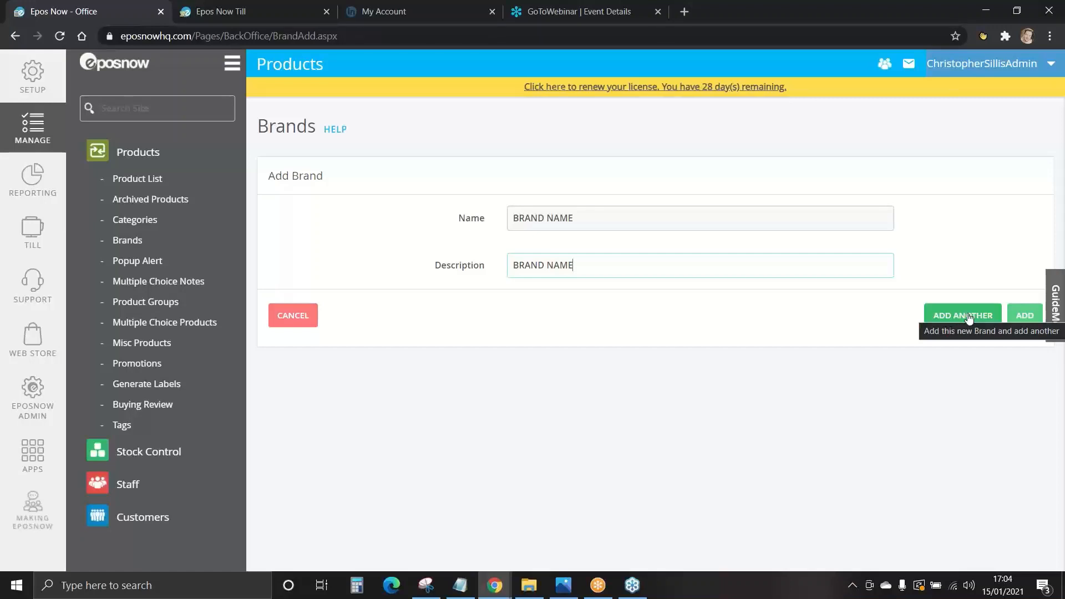
{"action": "left_click", "coordinate": [1022, 316]}
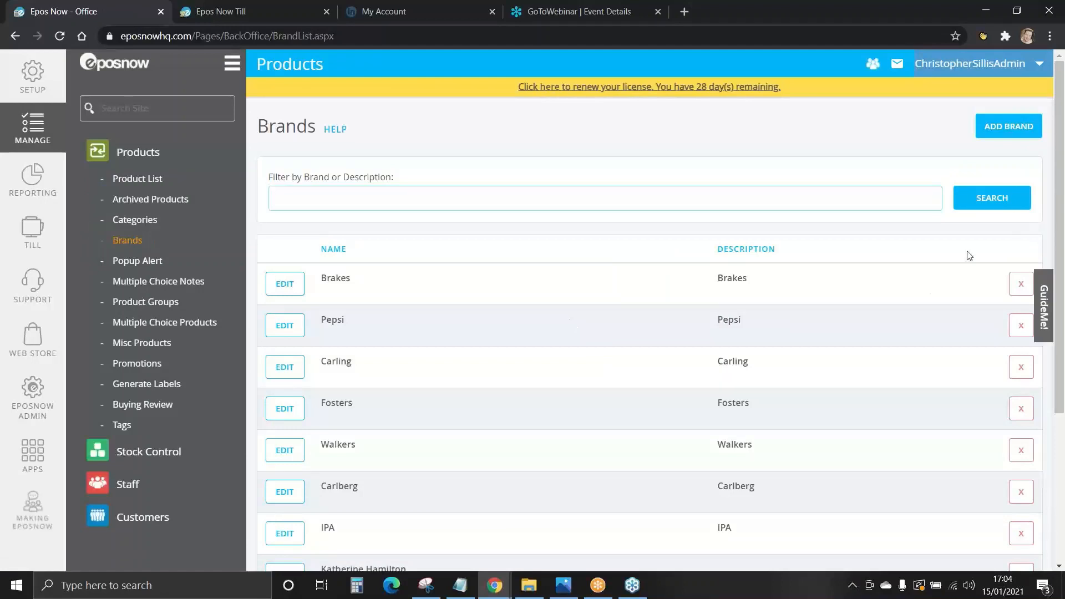
{"action": "scroll", "coordinate": [505, 383], "scroll_direction": "down", "scroll_amount": 4}
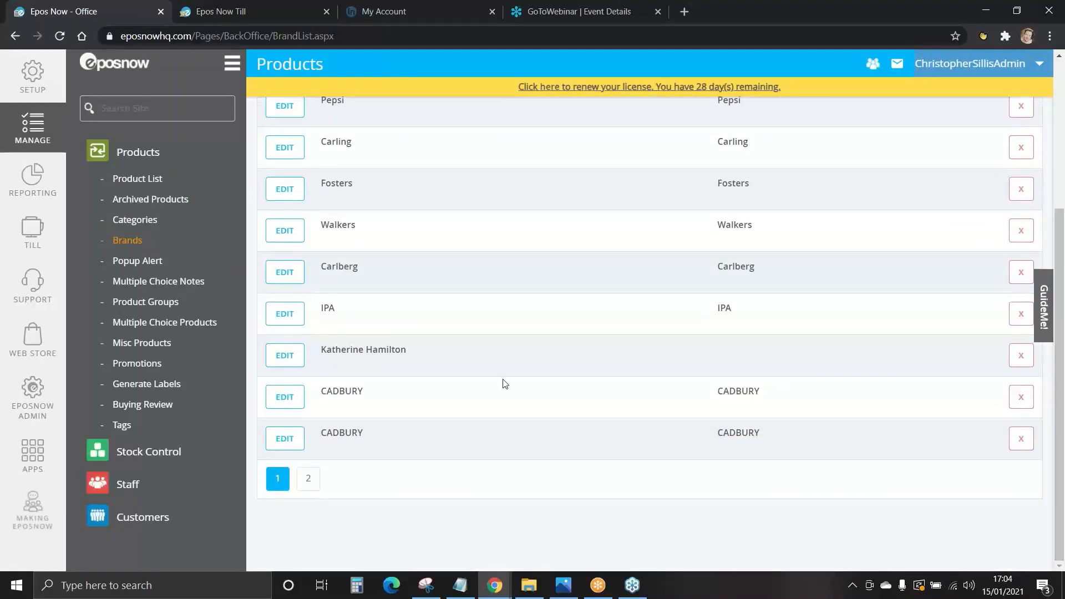
{"action": "left_click", "coordinate": [307, 481]}
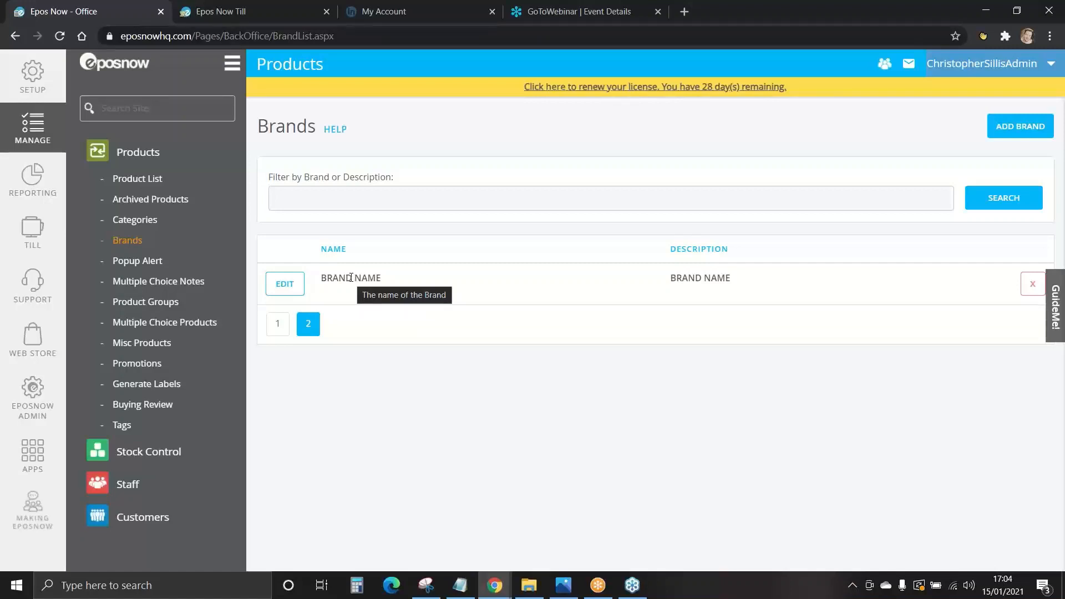
Show supplier details instead of till details in the product list, assign BRAND NAME as the DARK CHOCOLATE BAR's brand and save the row
{"action": "left_click", "coordinate": [149, 178]}
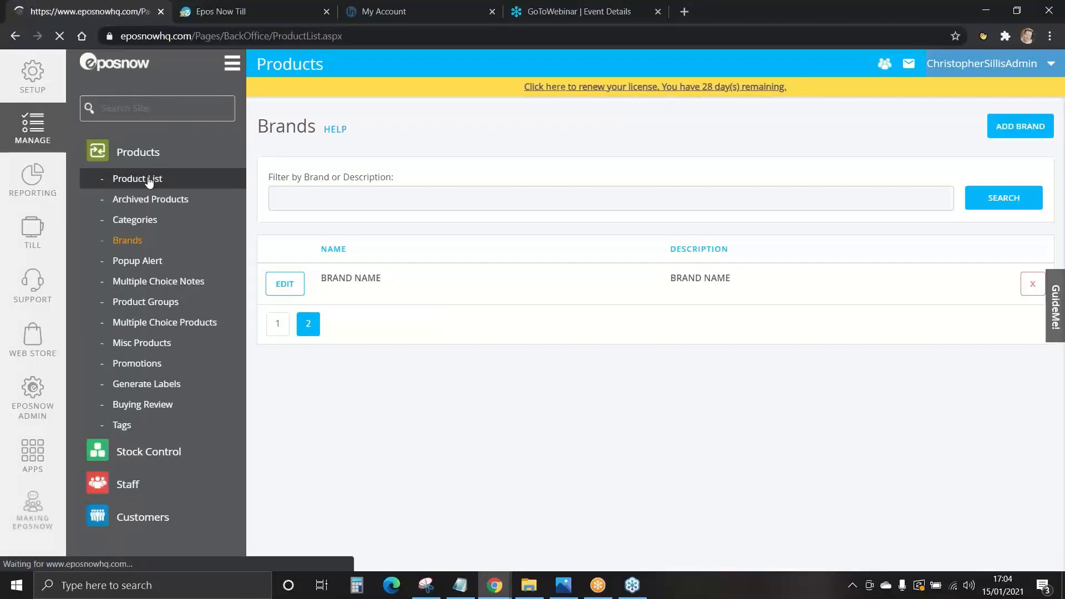
{"action": "scroll", "coordinate": [660, 333], "scroll_direction": "down", "scroll_amount": 2}
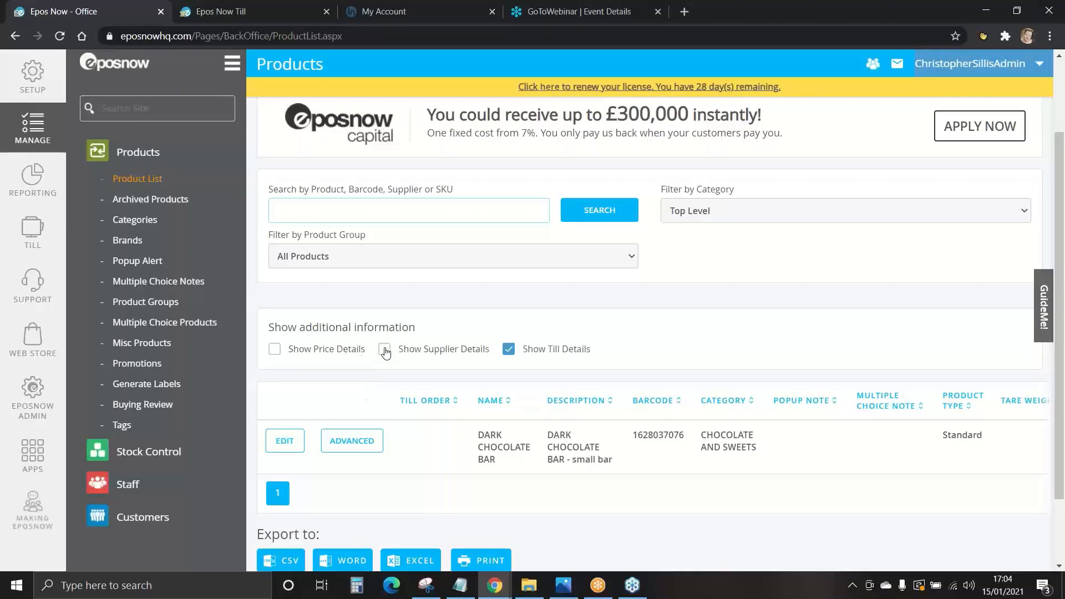
{"action": "left_click", "coordinate": [385, 349]}
{"action": "left_click", "coordinate": [509, 349]}
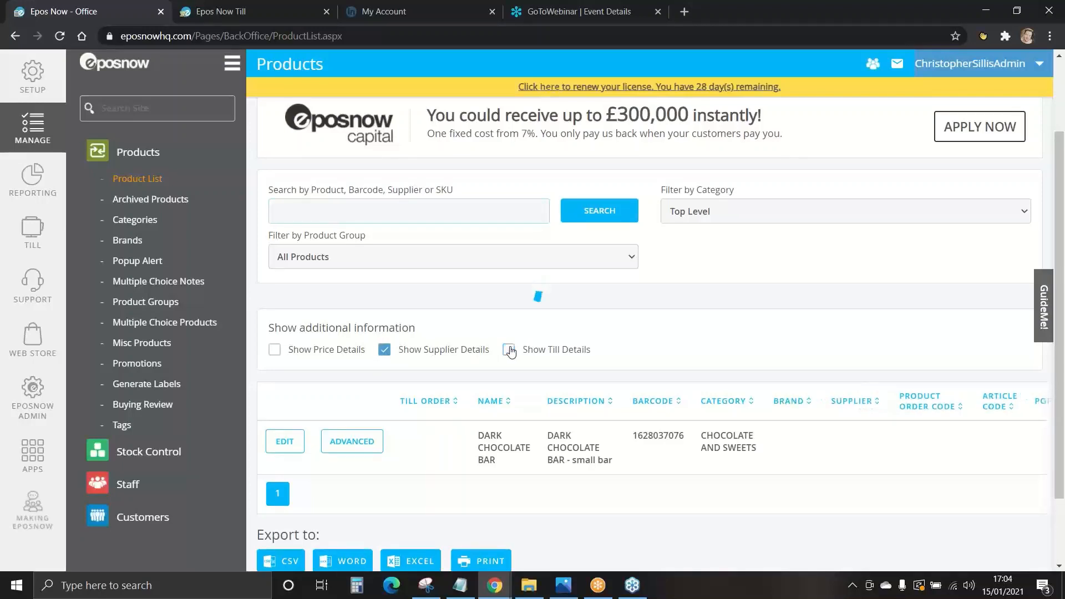
{"action": "left_click", "coordinate": [285, 444]}
{"action": "left_click", "coordinate": [963, 444]}
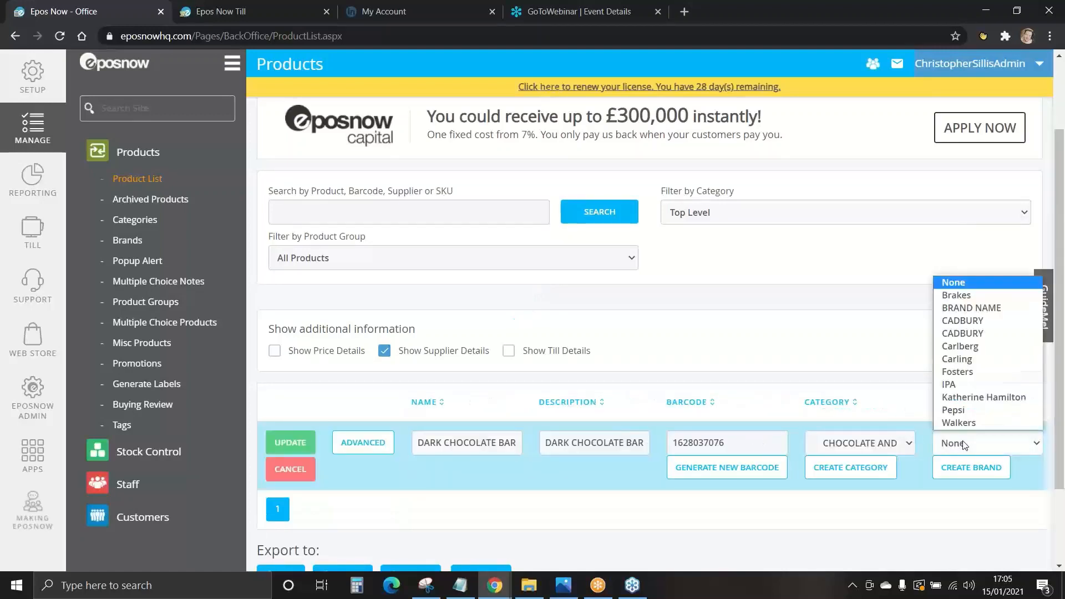
{"action": "left_click", "coordinate": [970, 308]}
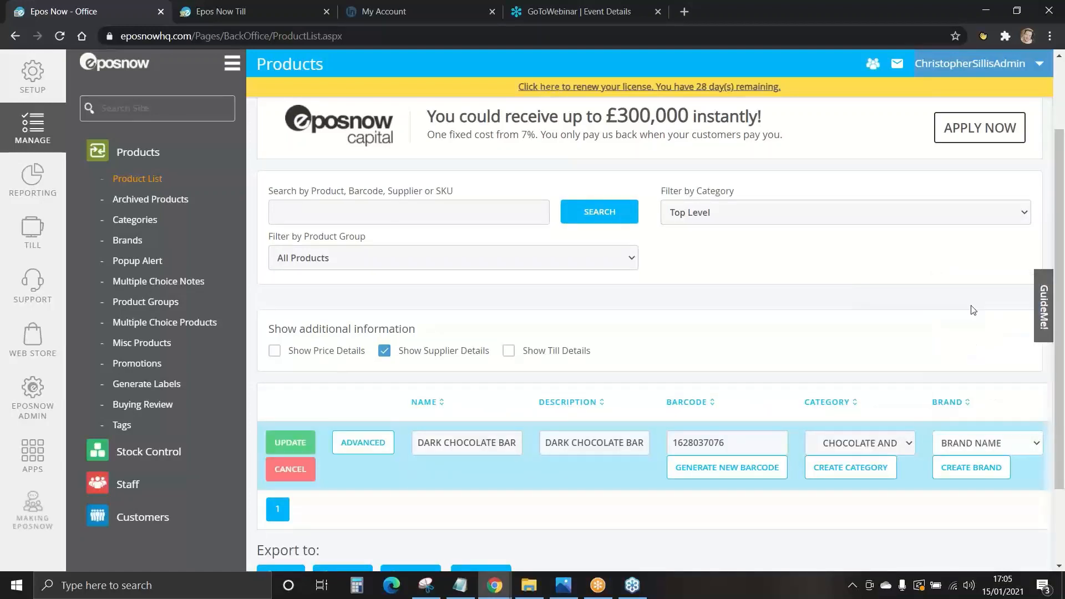
{"action": "left_click", "coordinate": [282, 443]}
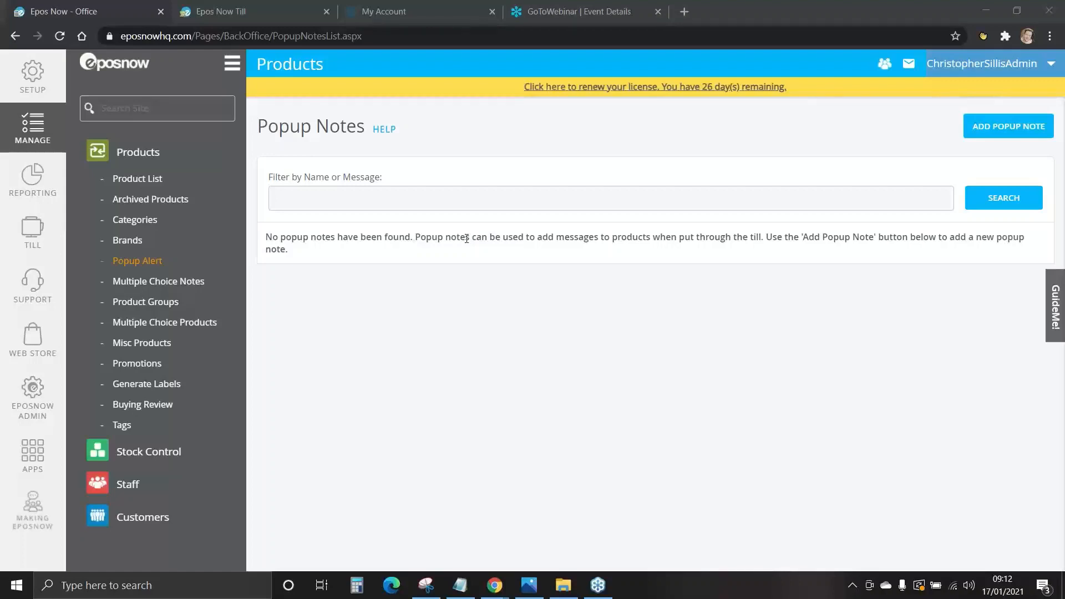
Add a popup note named "Over 18" with the message "Ask customer for ID", shown once per transaction
{"action": "left_click", "coordinate": [146, 267]}
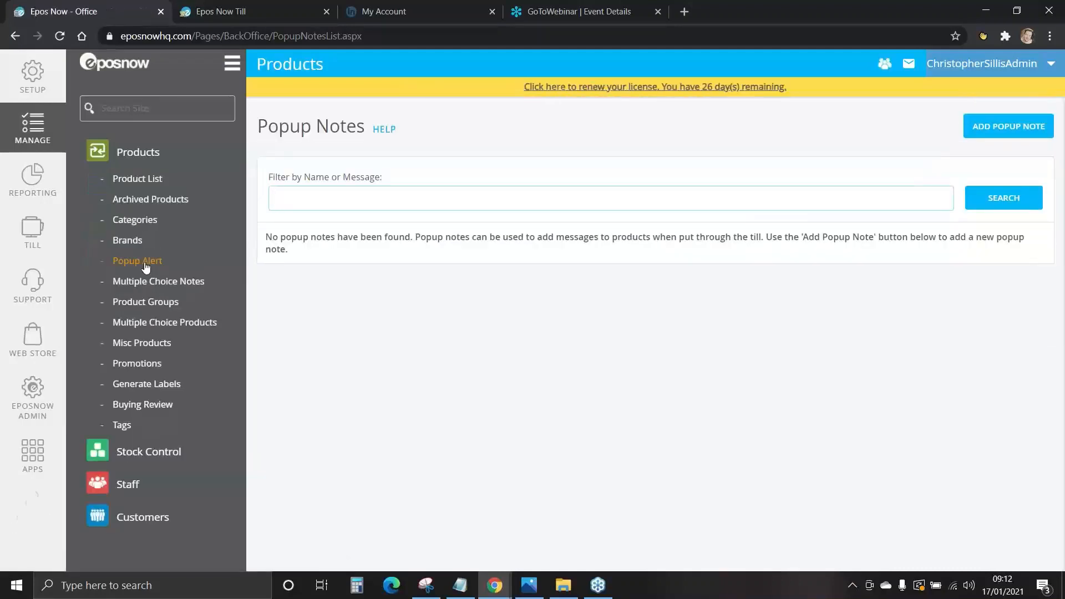
{"action": "left_click", "coordinate": [1007, 127]}
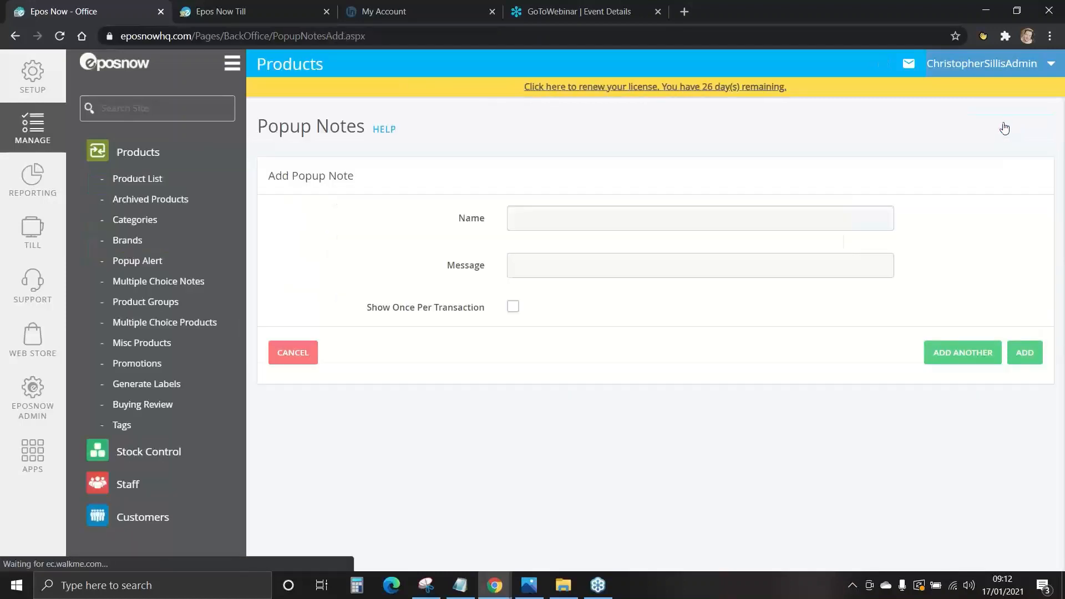
{"action": "left_click", "coordinate": [578, 220]}
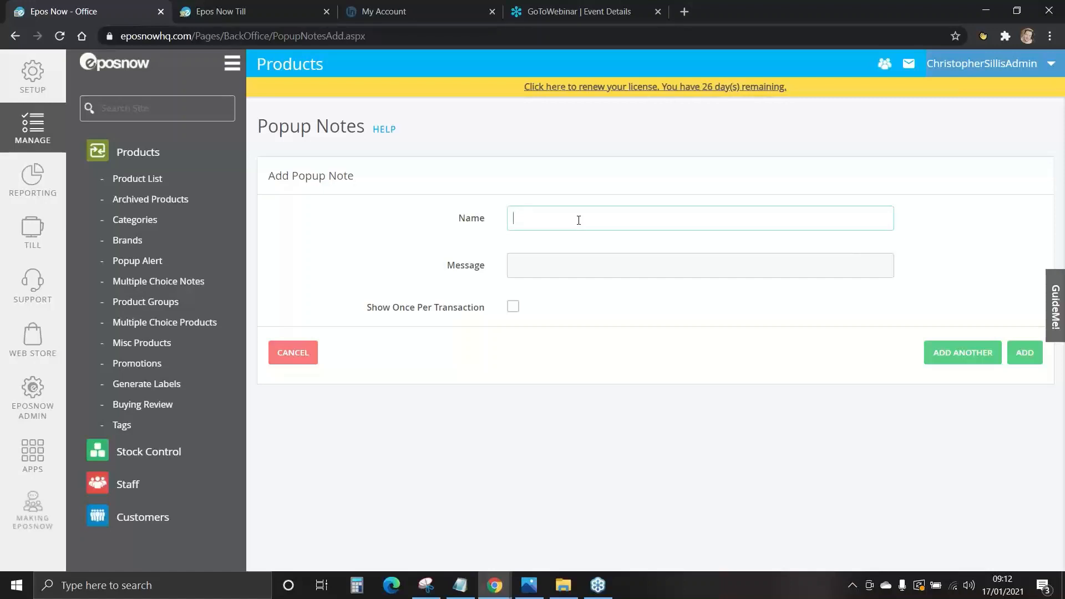
{"action": "type", "text": "Over 18"}
{"action": "left_click", "coordinate": [534, 269]}
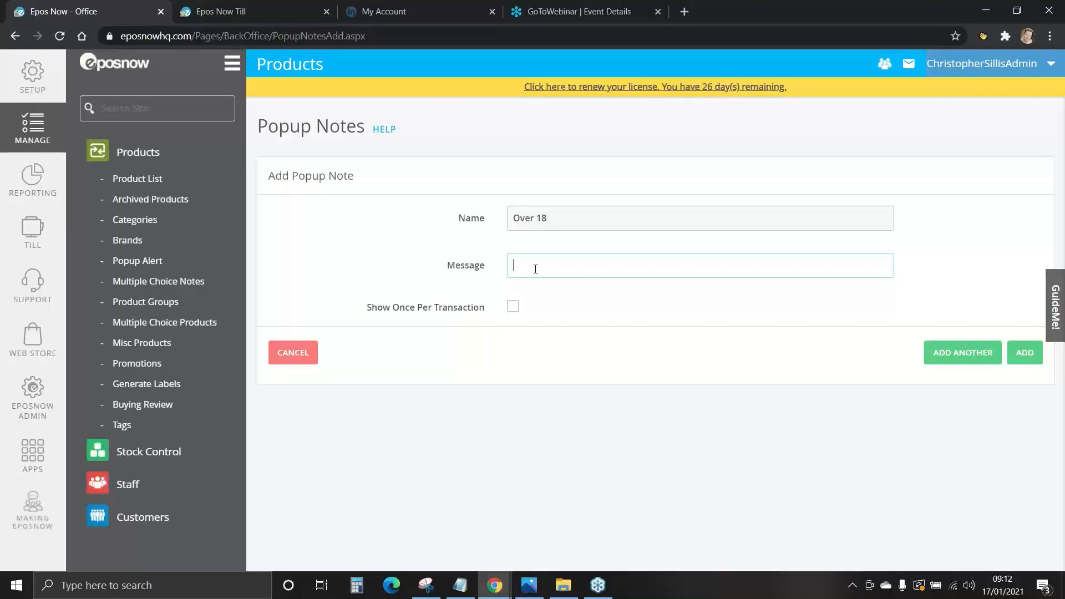
{"action": "type", "text": "Ask customer for ID"}
{"action": "left_click", "coordinate": [512, 308]}
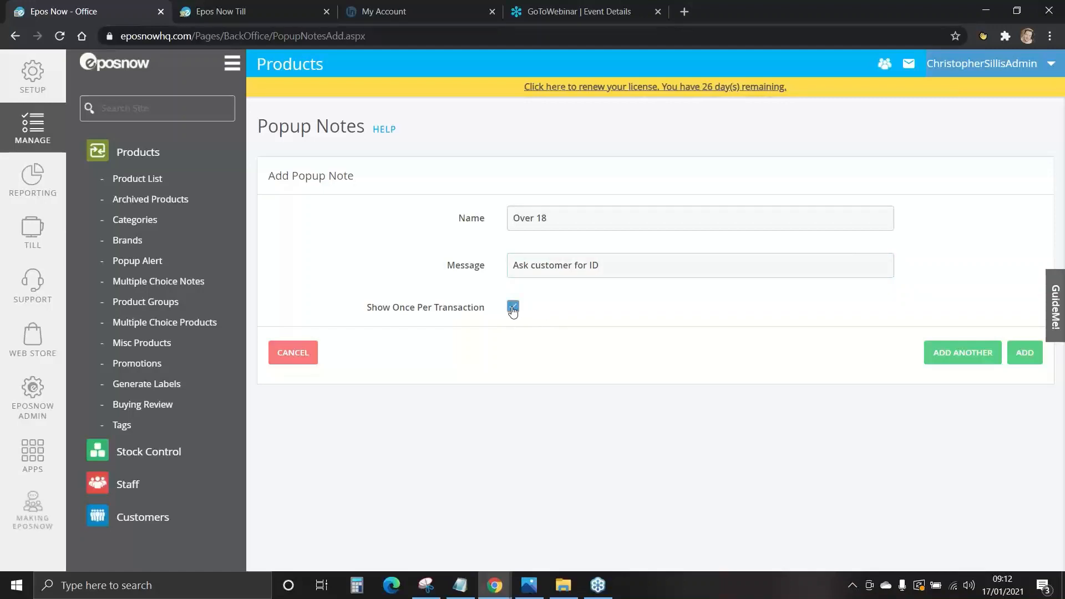
{"action": "left_click", "coordinate": [1020, 353]}
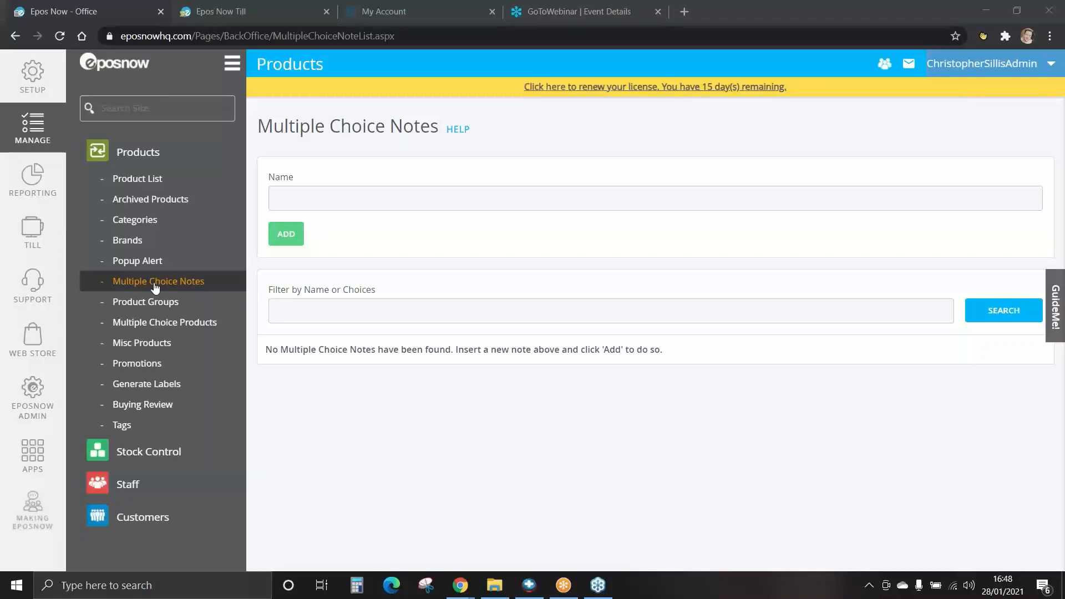
Add a multiple choice note named GIFT WRAPPING
{"action": "left_click", "coordinate": [285, 196]}
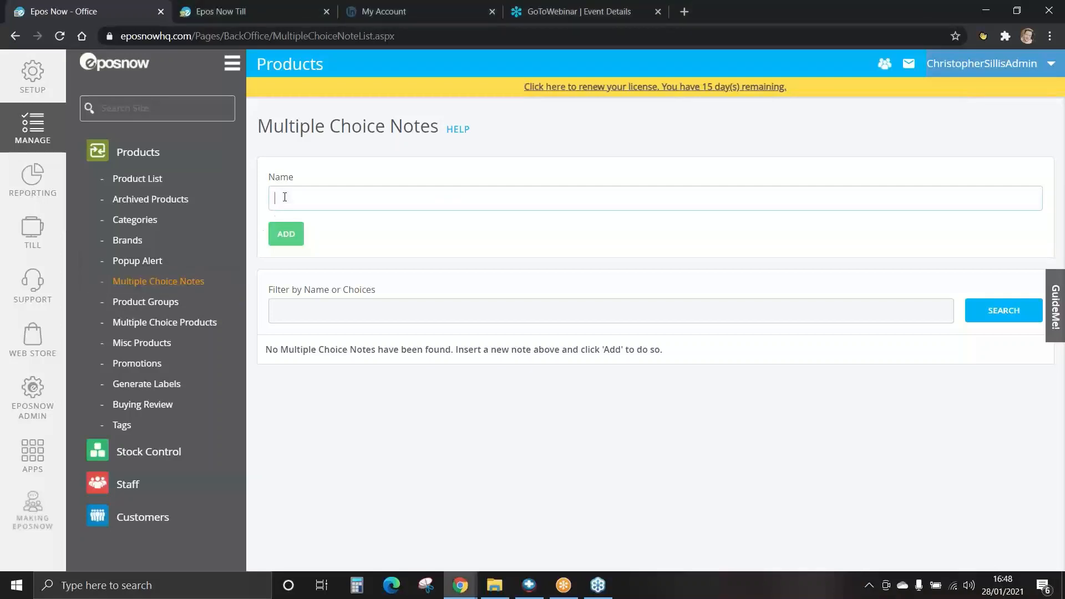
{"action": "type", "text": "GIFT WRAPPING"}
{"action": "left_click", "coordinate": [287, 239]}
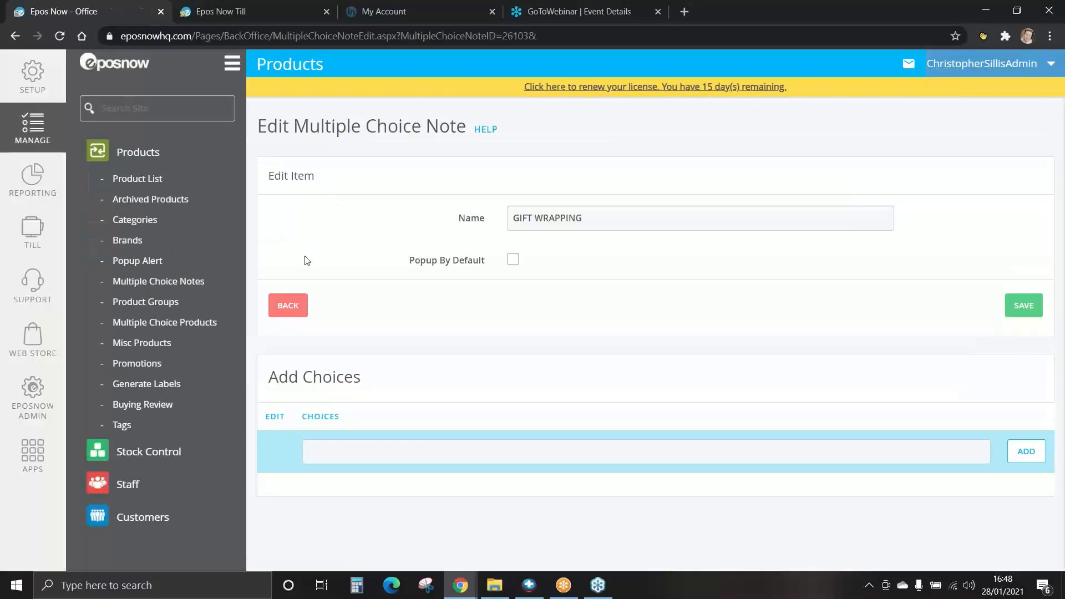
Add the choices GIFT WRAP, GIFT CARD and BOW to the GIFT WRAPPING note
{"action": "left_click", "coordinate": [352, 452]}
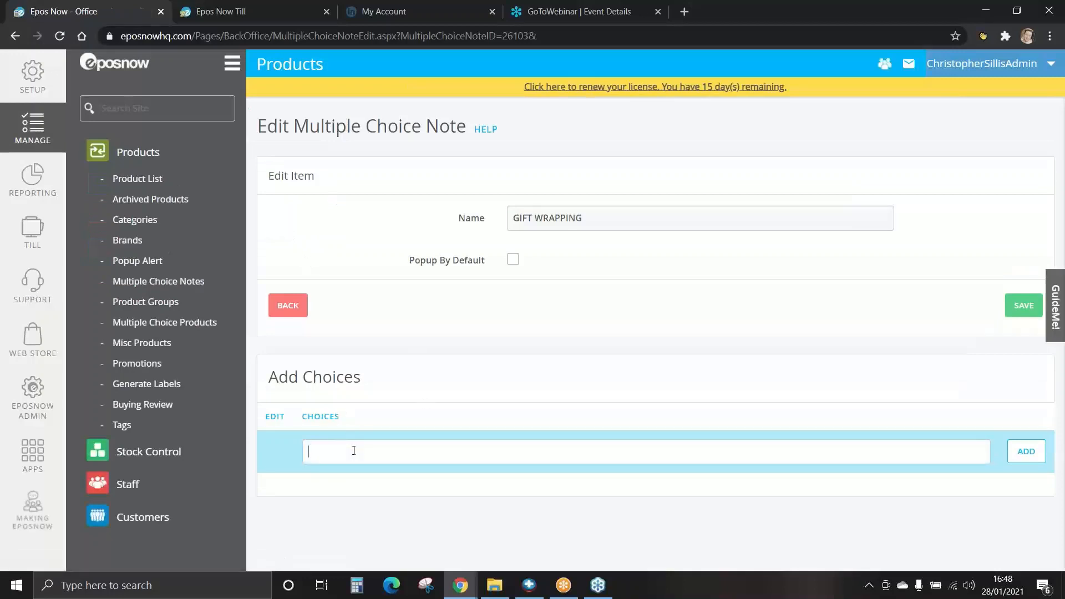
{"action": "type", "text": "GIFT WRAP"}
{"action": "left_click", "coordinate": [1026, 451]}
{"action": "left_click", "coordinate": [372, 497]}
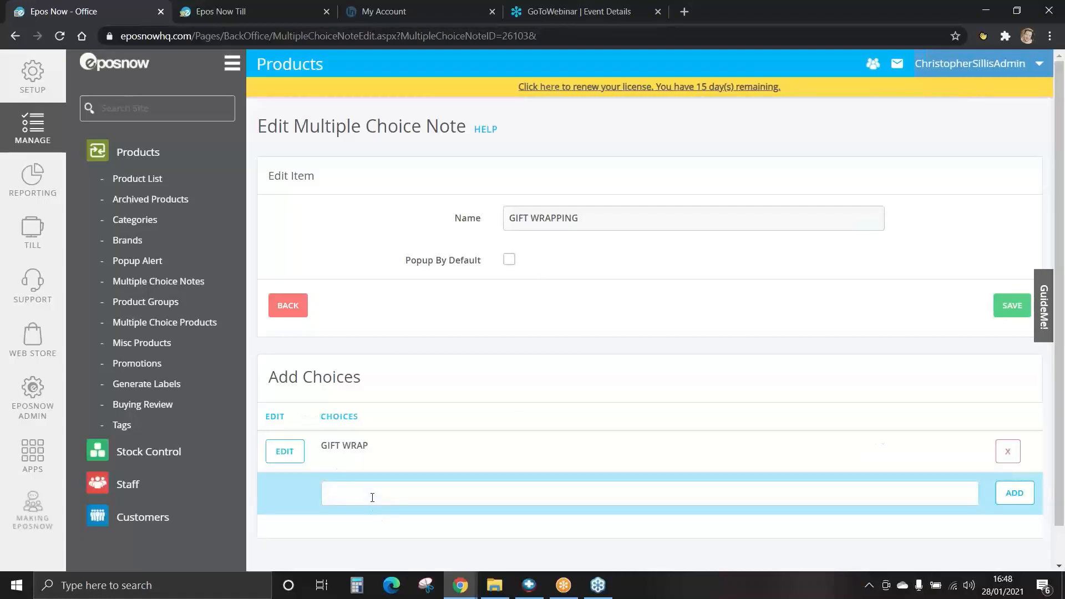
{"action": "type", "text": "GIFT CARD"}
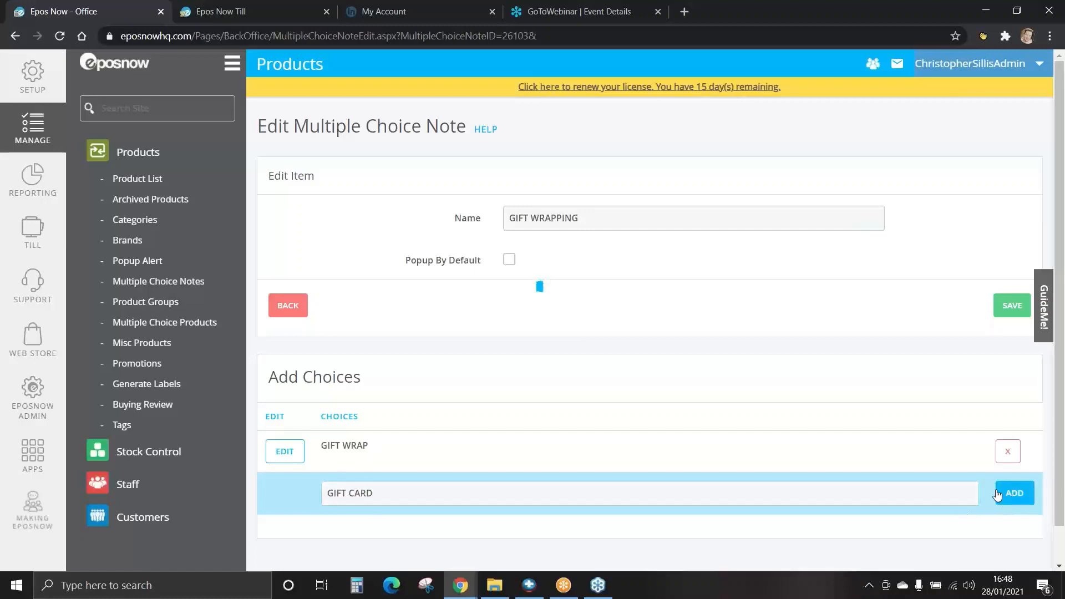
{"action": "left_click", "coordinate": [1014, 493]}
{"action": "left_click", "coordinate": [438, 534]}
{"action": "type", "text": "BOW"}
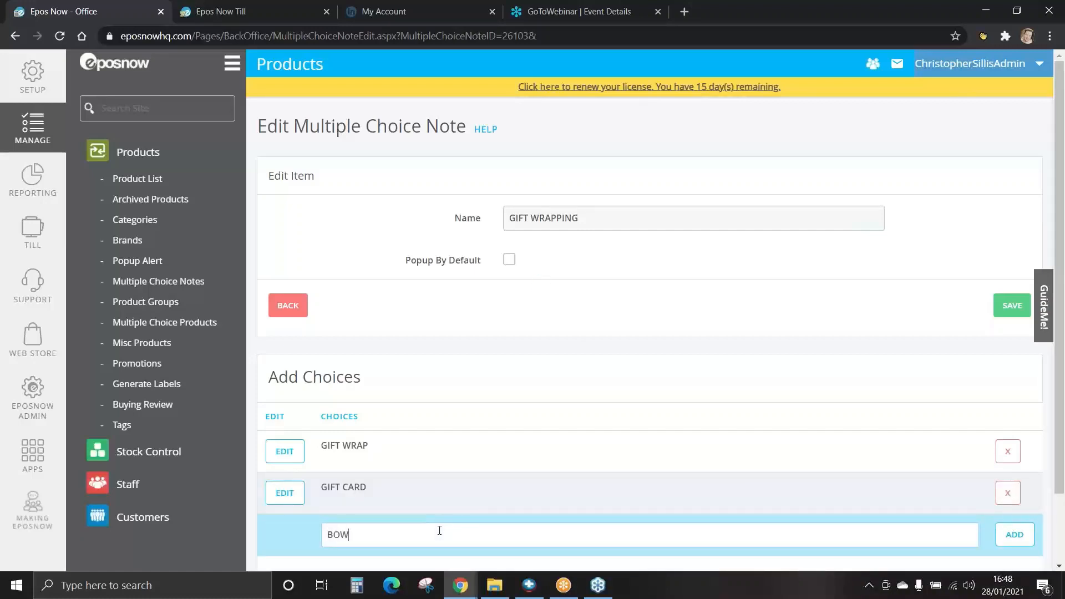
{"action": "left_click", "coordinate": [1014, 536]}
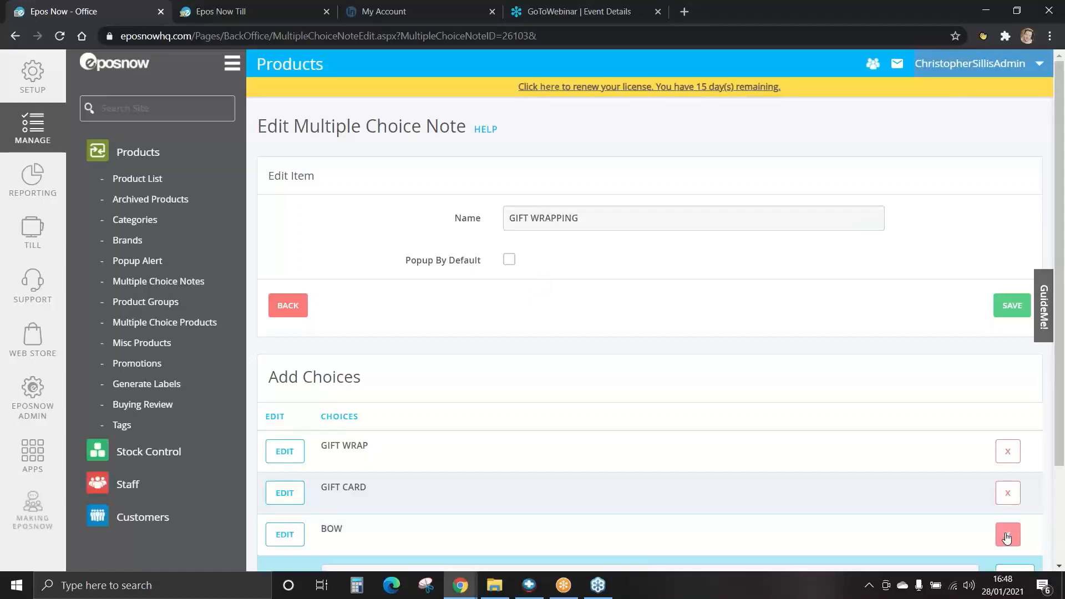
Set the GIFT WRAPPING note to pop up by default and save it
{"action": "scroll", "coordinate": [566, 341], "scroll_direction": "down", "scroll_amount": 2}
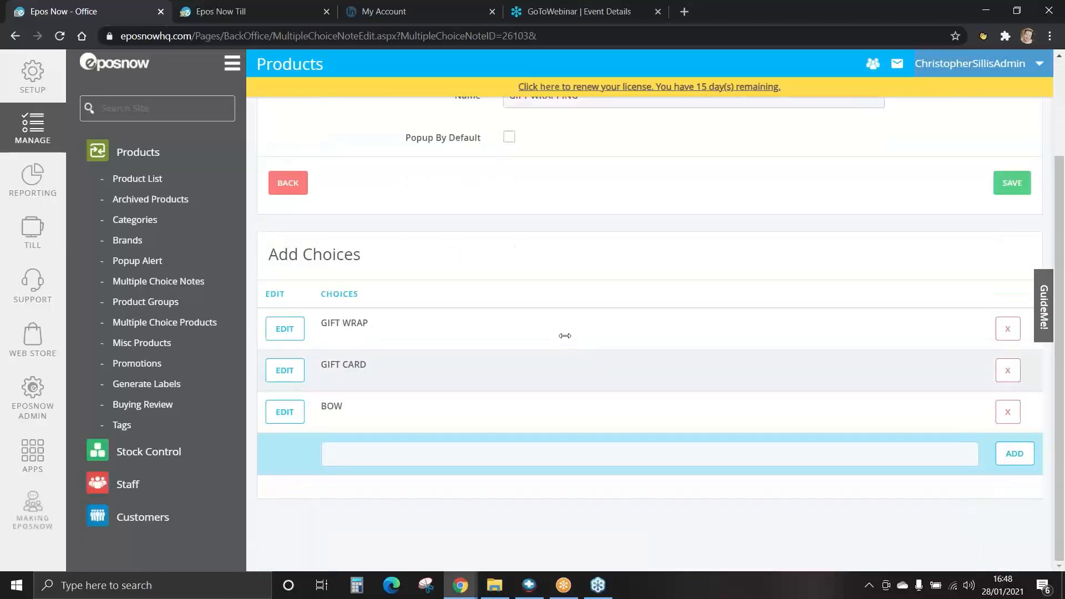
{"action": "scroll", "coordinate": [565, 339], "scroll_direction": "up", "scroll_amount": 2}
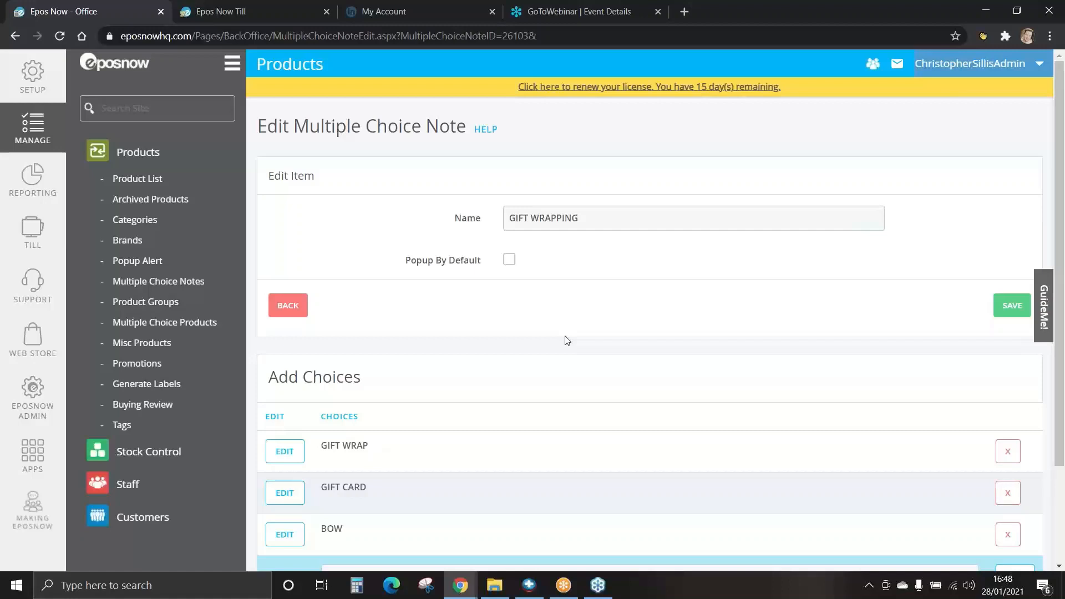
{"action": "left_click", "coordinate": [509, 260]}
{"action": "scroll", "coordinate": [654, 361], "scroll_direction": "down", "scroll_amount": 3}
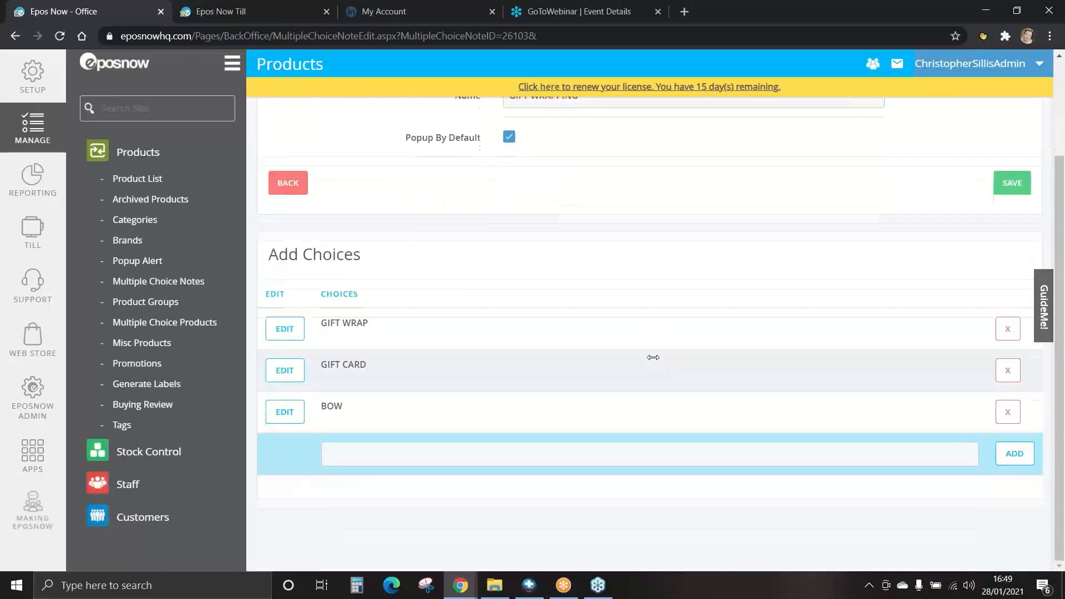
{"action": "scroll", "coordinate": [654, 362], "scroll_direction": "up", "scroll_amount": 3}
{"action": "left_click", "coordinate": [1023, 28]}
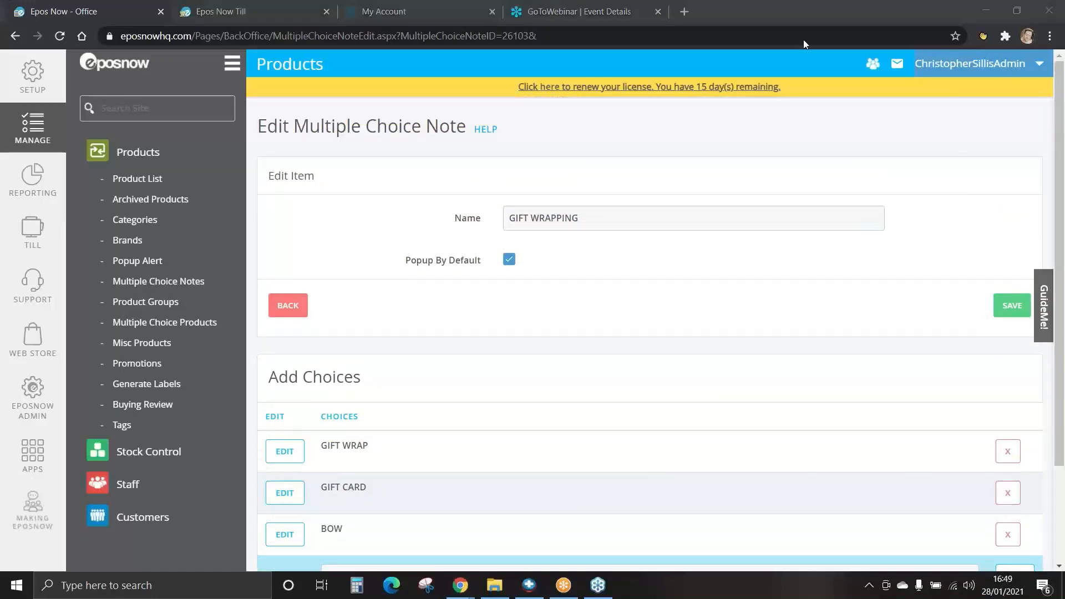
{"action": "left_click", "coordinate": [1011, 306]}
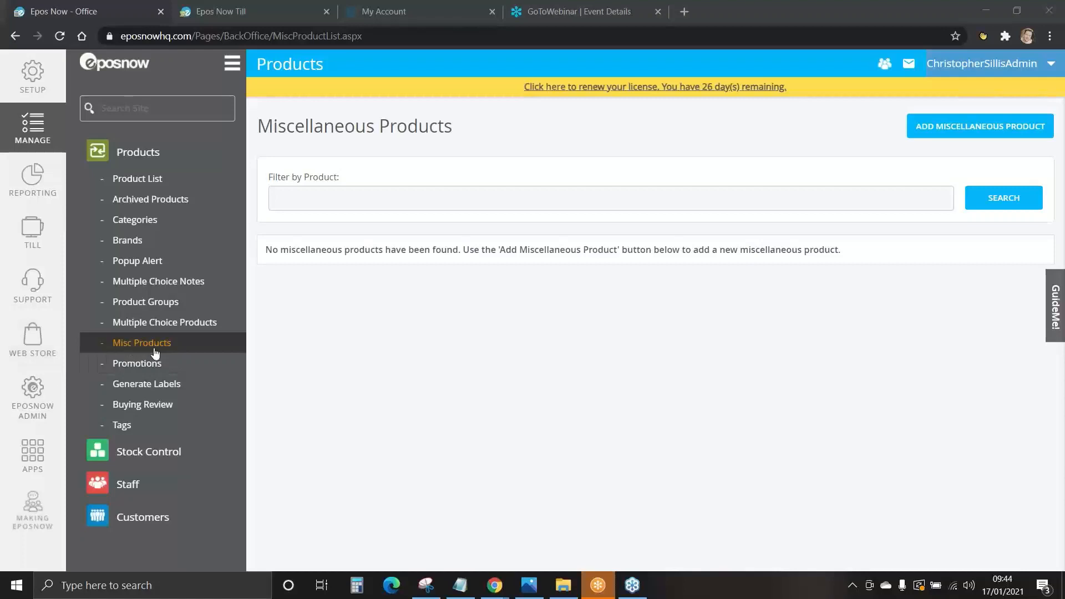
Add a miscellaneous product named "£1 bargain box" with the 20VAT tax rate
{"action": "left_click", "coordinate": [981, 128]}
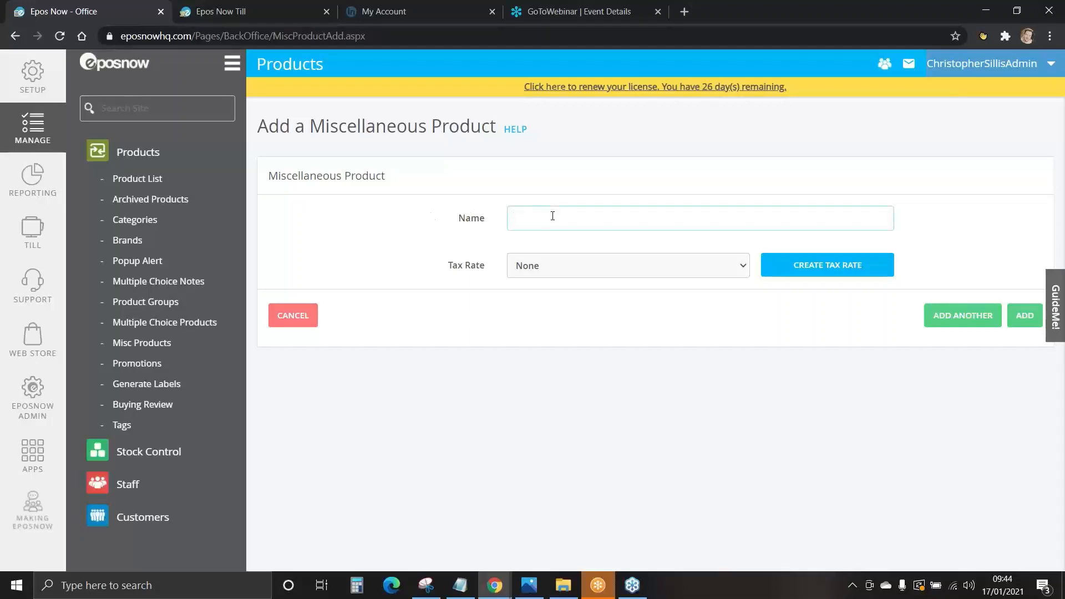
{"action": "type", "text": "£1 bargain box"}
{"action": "left_click", "coordinate": [551, 275]}
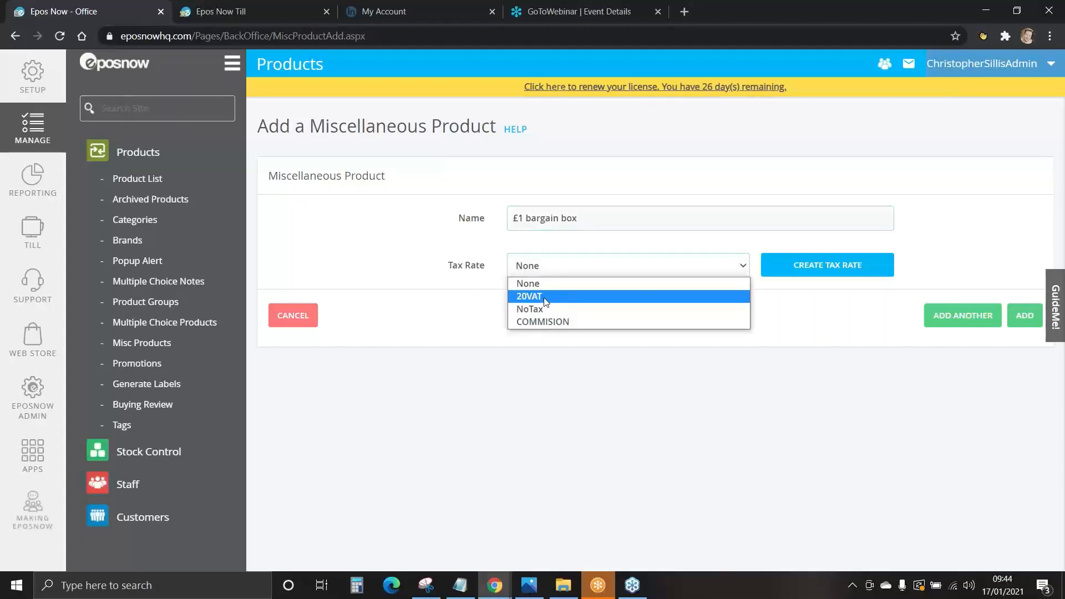
{"action": "left_click", "coordinate": [546, 302]}
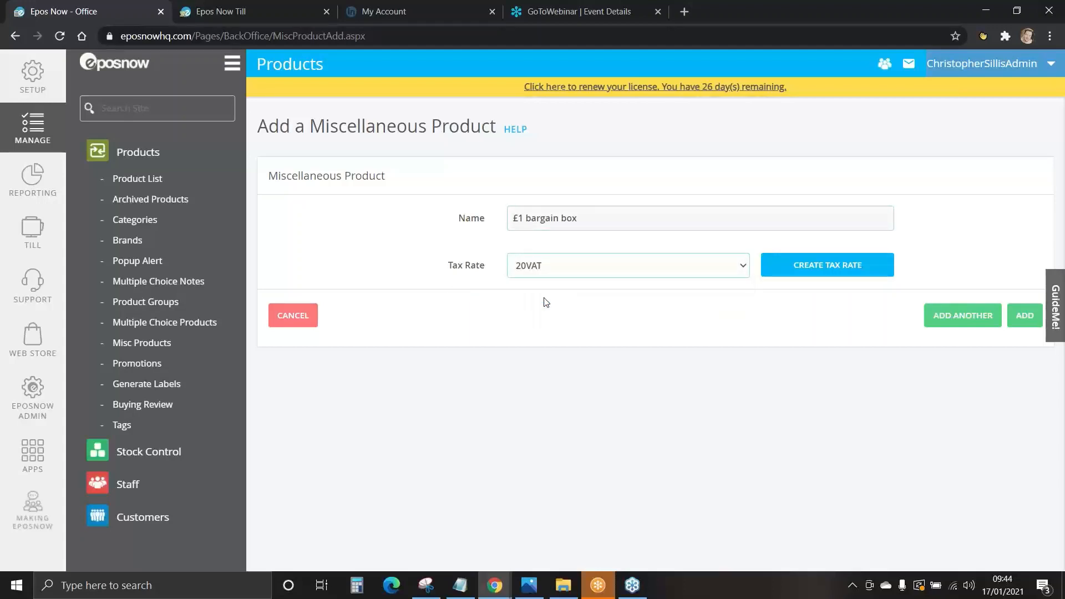
{"action": "left_click", "coordinate": [1025, 319]}
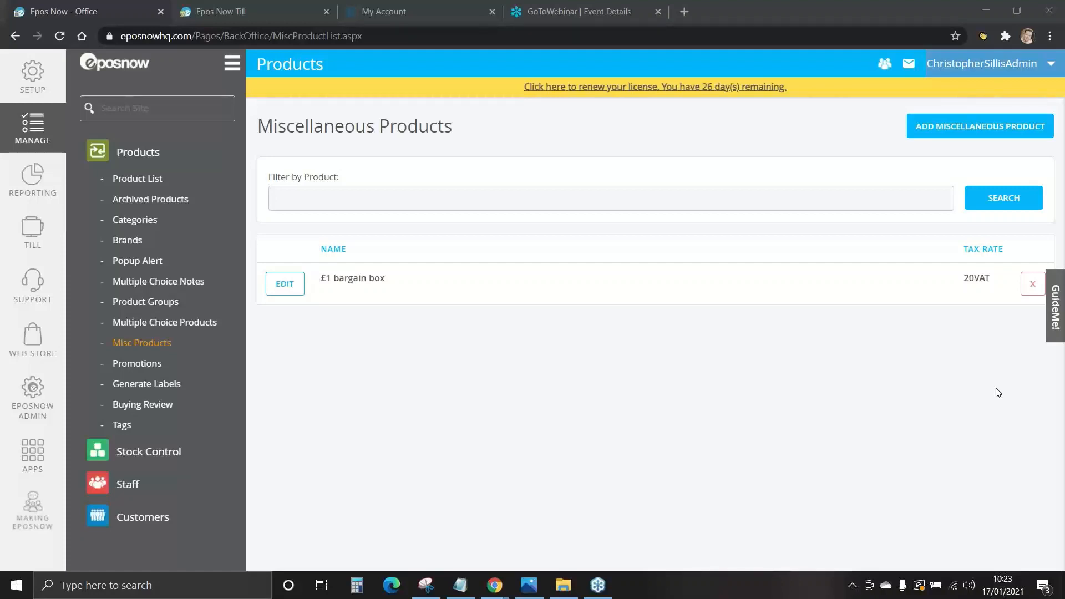
Start a new promotion with "Chocolate 3 for 2" as both its name and description
{"action": "left_click", "coordinate": [144, 366]}
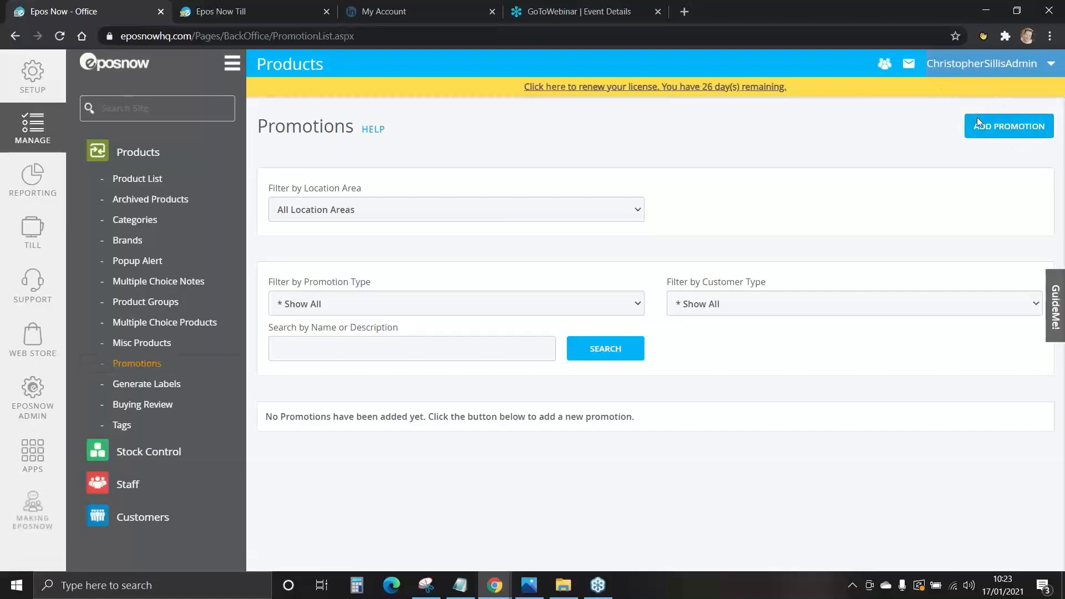
{"action": "left_click", "coordinate": [1009, 128]}
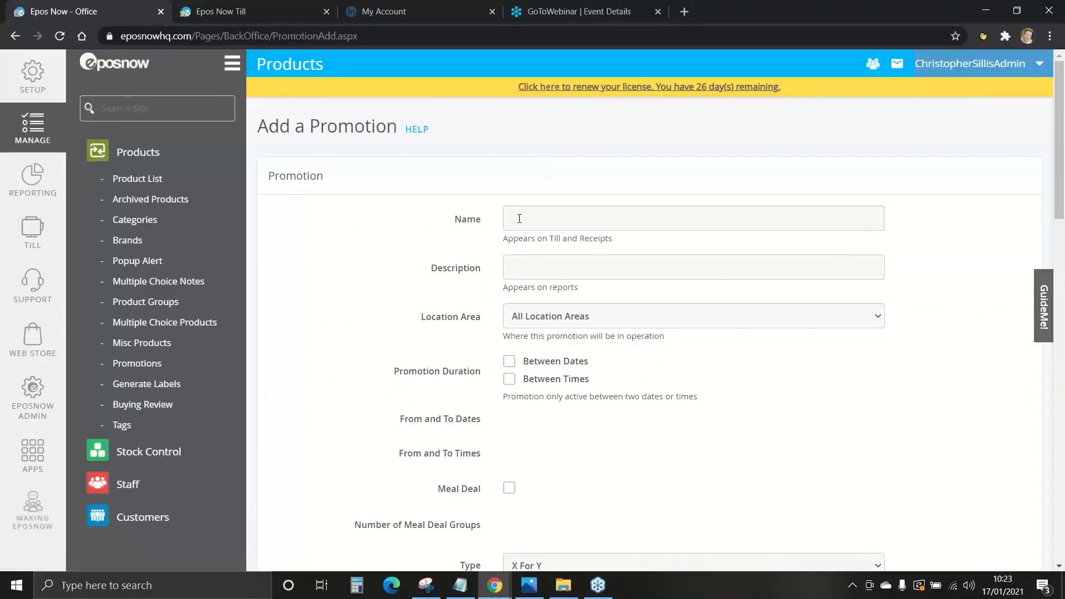
{"action": "left_click", "coordinate": [522, 219]}
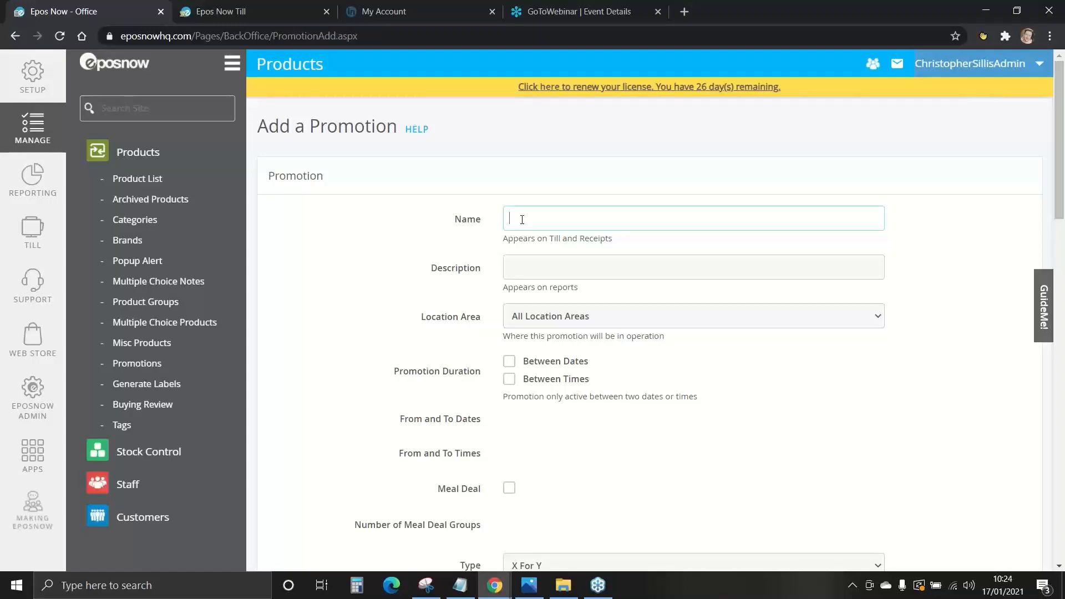
{"action": "type", "text": "Chocolate 3 for 2"}
{"action": "left_click", "coordinate": [646, 270]}
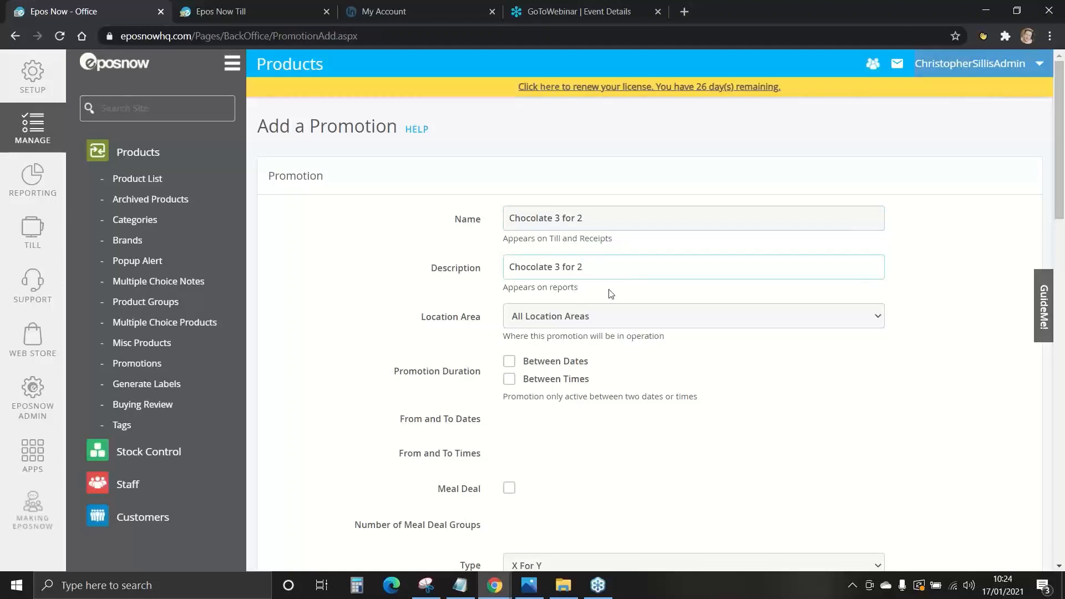
Try restricting the promotion's duration between dates and between times, and clear both restrictions
{"action": "scroll", "coordinate": [334, 323], "scroll_direction": "down", "scroll_amount": 1}
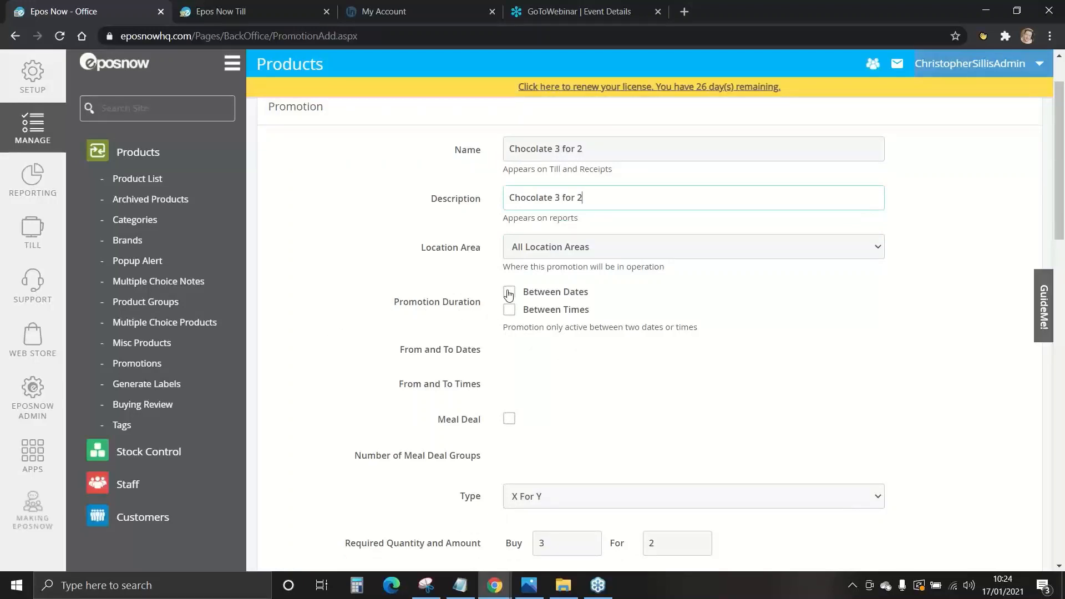
{"action": "left_click", "coordinate": [509, 292]}
{"action": "scroll", "coordinate": [519, 382], "scroll_direction": "down", "scroll_amount": 6}
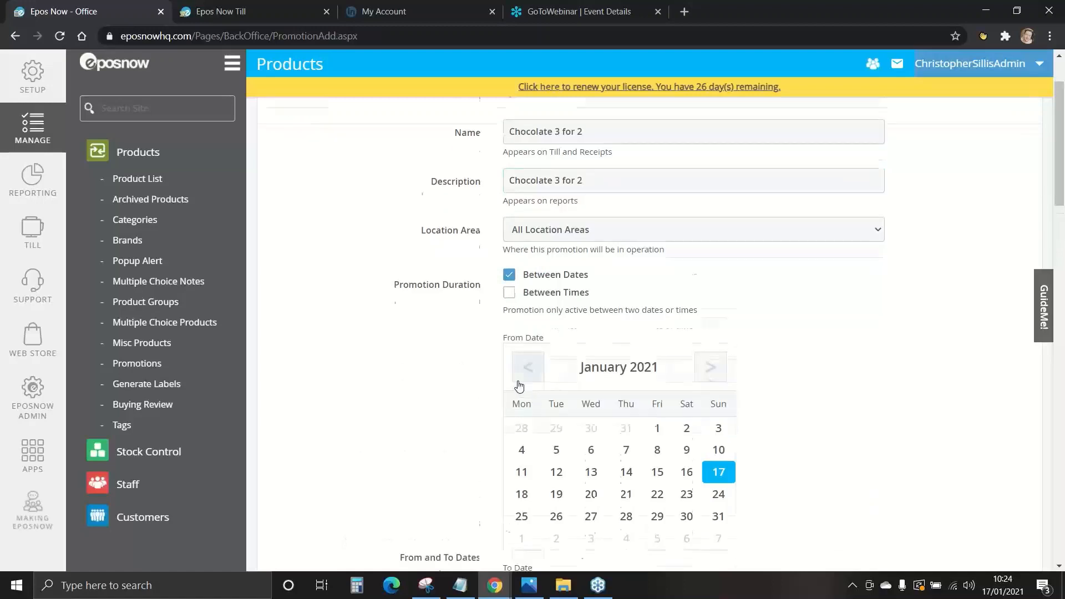
{"action": "scroll", "coordinate": [520, 383], "scroll_direction": "up", "scroll_amount": 4}
{"action": "scroll", "coordinate": [521, 382], "scroll_direction": "up", "scroll_amount": 1}
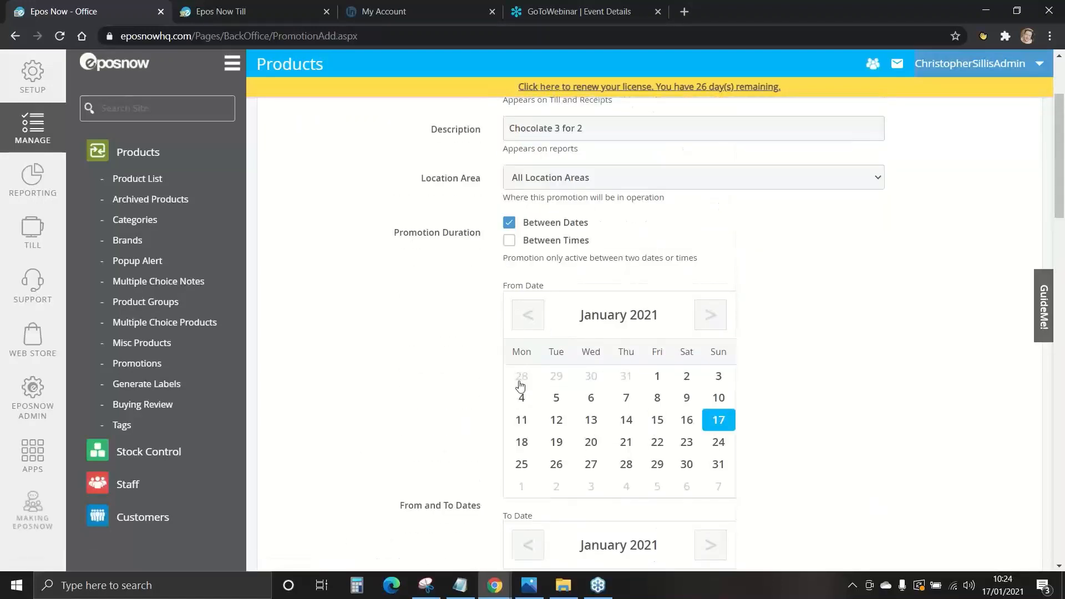
{"action": "left_click", "coordinate": [508, 222]}
{"action": "left_click", "coordinate": [509, 240]}
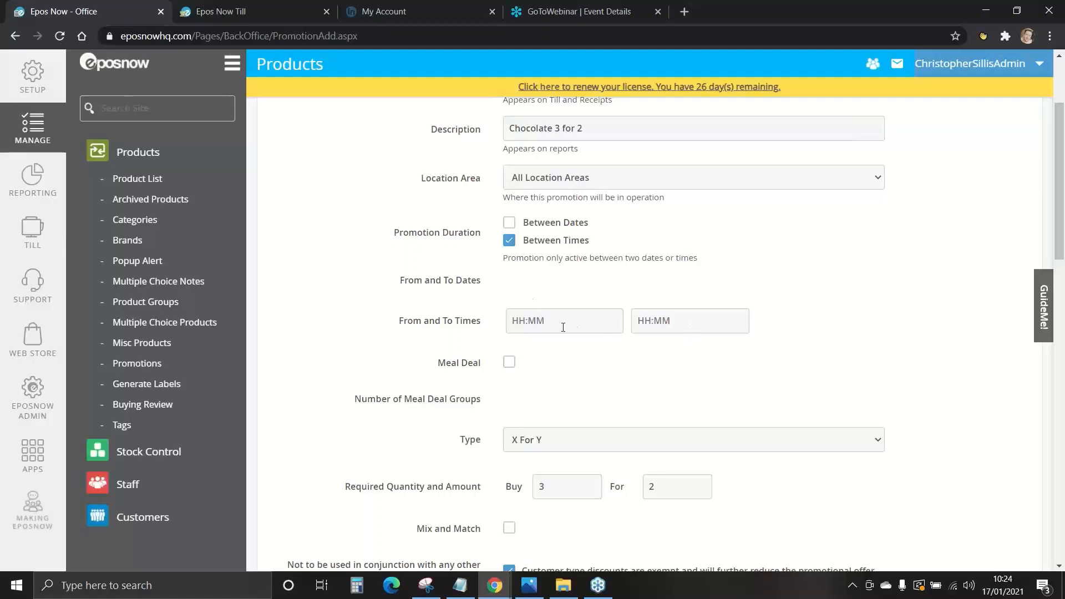
{"action": "left_click", "coordinate": [509, 243]}
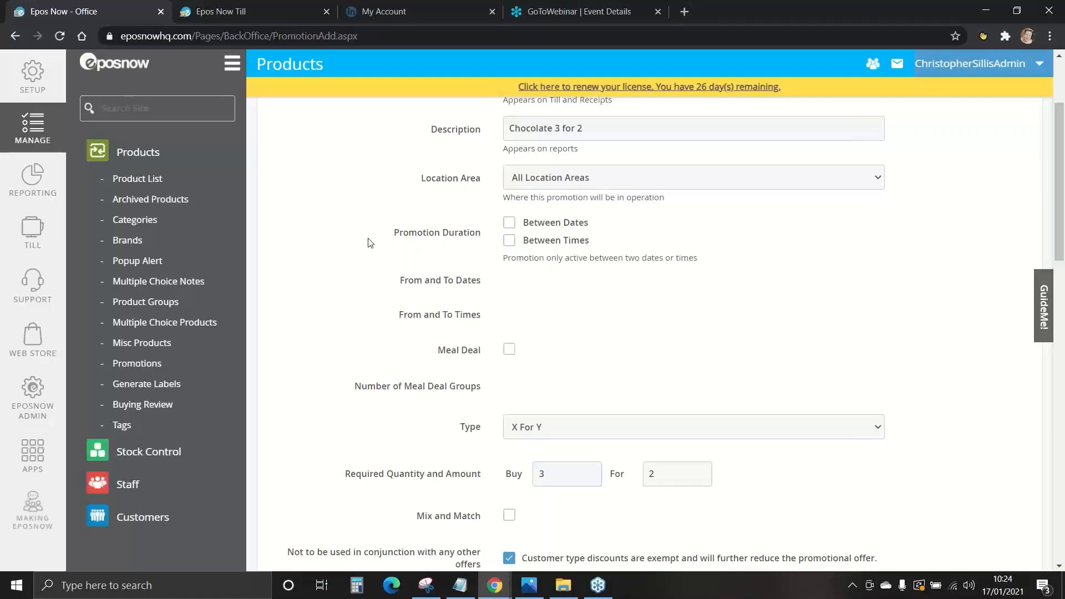
Try the promotion's meal deal option, look through the available numbers of groups, and turn the meal deal off
{"action": "scroll", "coordinate": [364, 253], "scroll_direction": "down", "scroll_amount": 1}
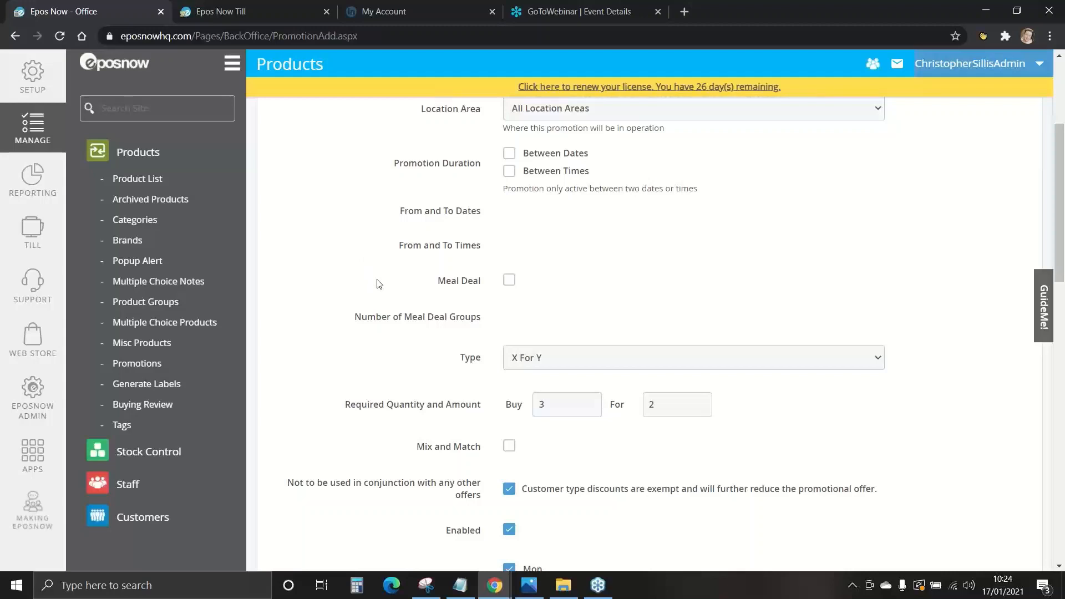
{"action": "left_click", "coordinate": [513, 281]}
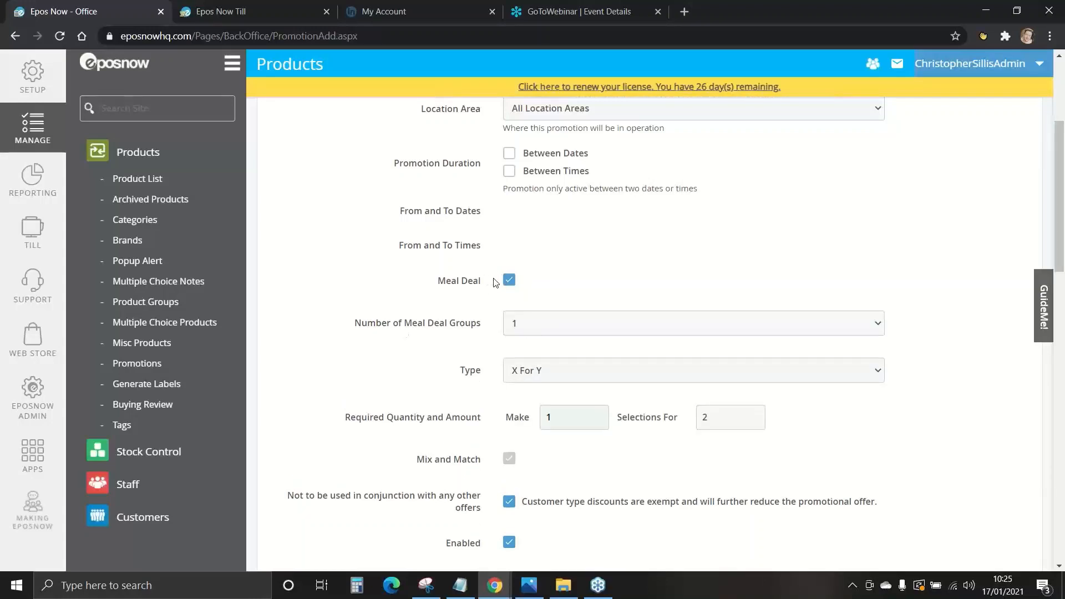
{"action": "left_click", "coordinate": [534, 322]}
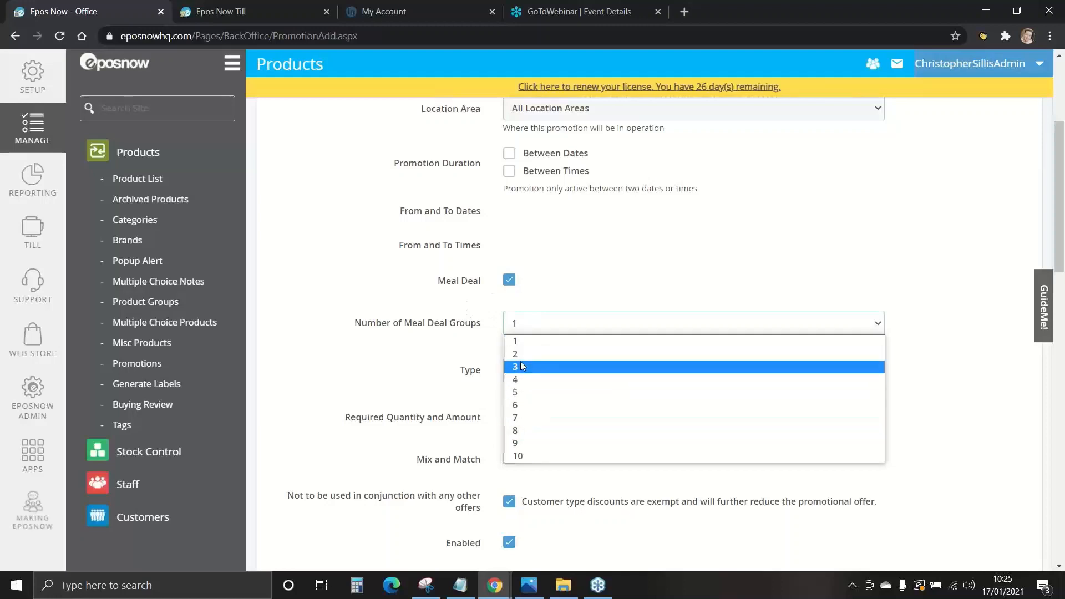
{"action": "left_click", "coordinate": [533, 320]}
{"action": "left_click", "coordinate": [509, 280]}
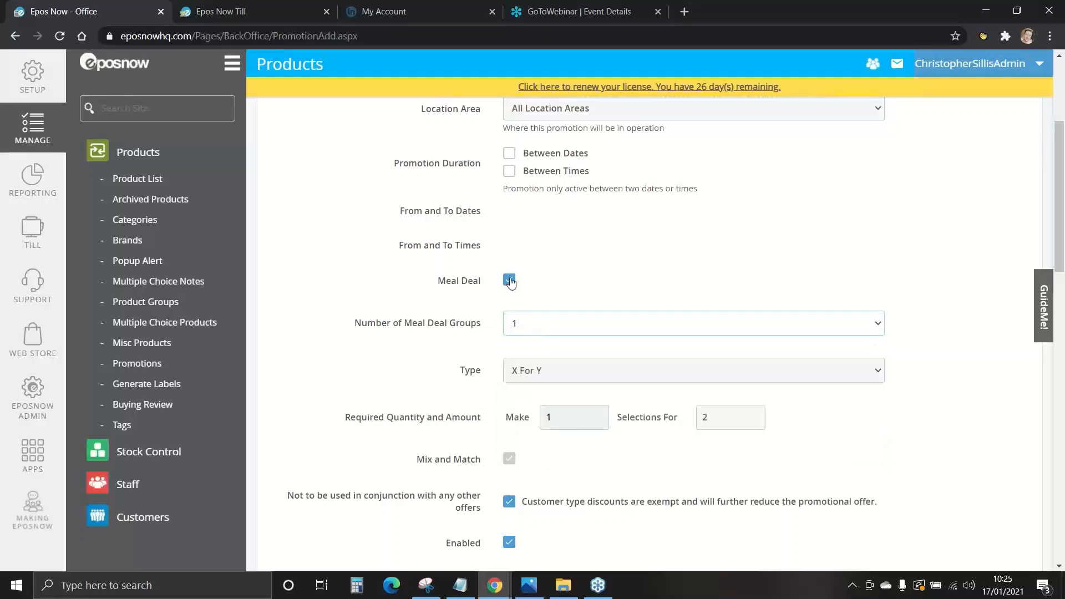
Choose the X For Y promotion type and keep the required quantity and amount at buy 3 for 2
{"action": "scroll", "coordinate": [404, 363], "scroll_direction": "down", "scroll_amount": 1}
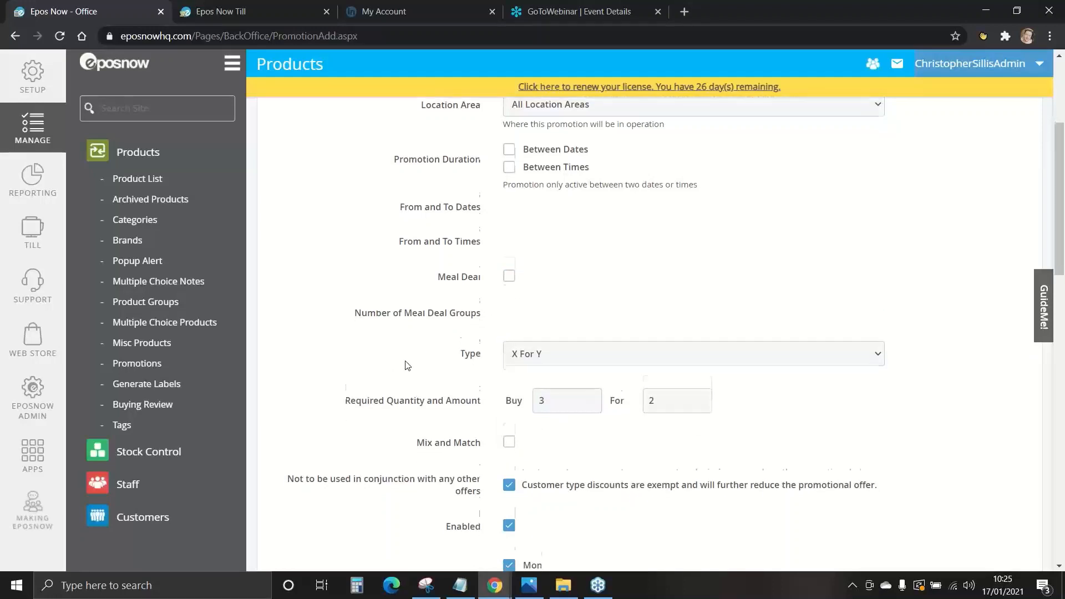
{"action": "scroll", "coordinate": [431, 287], "scroll_direction": "down", "scroll_amount": 1}
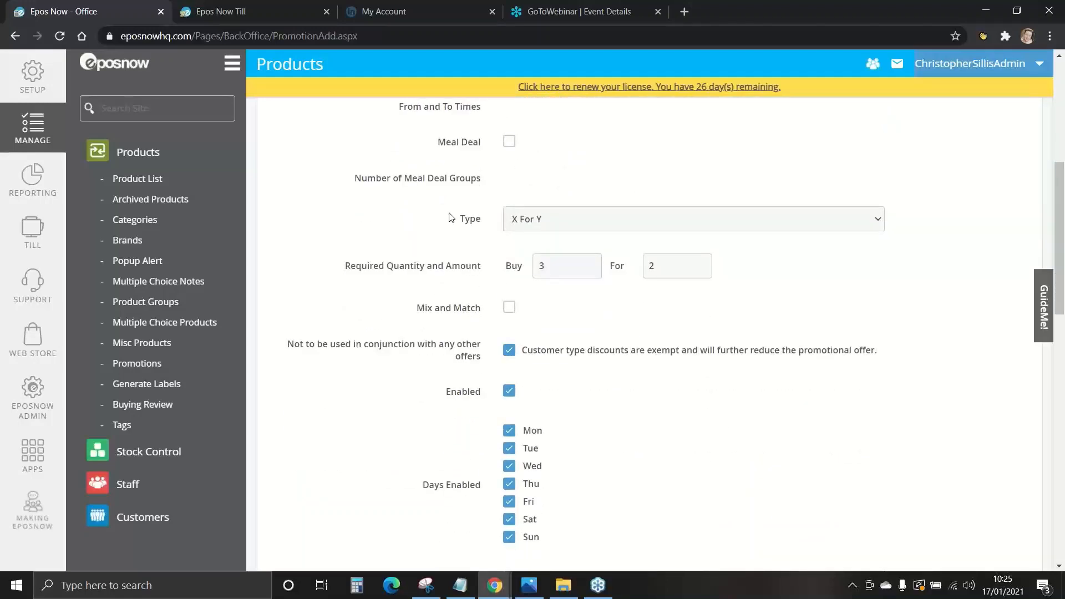
{"action": "left_click", "coordinate": [560, 224]}
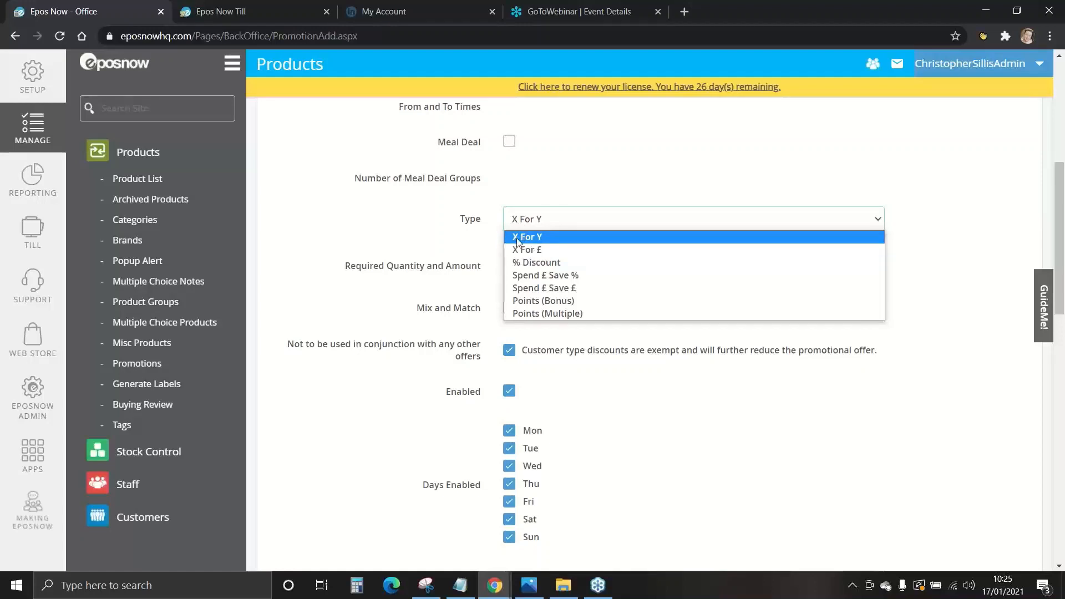
{"action": "left_click", "coordinate": [543, 240]}
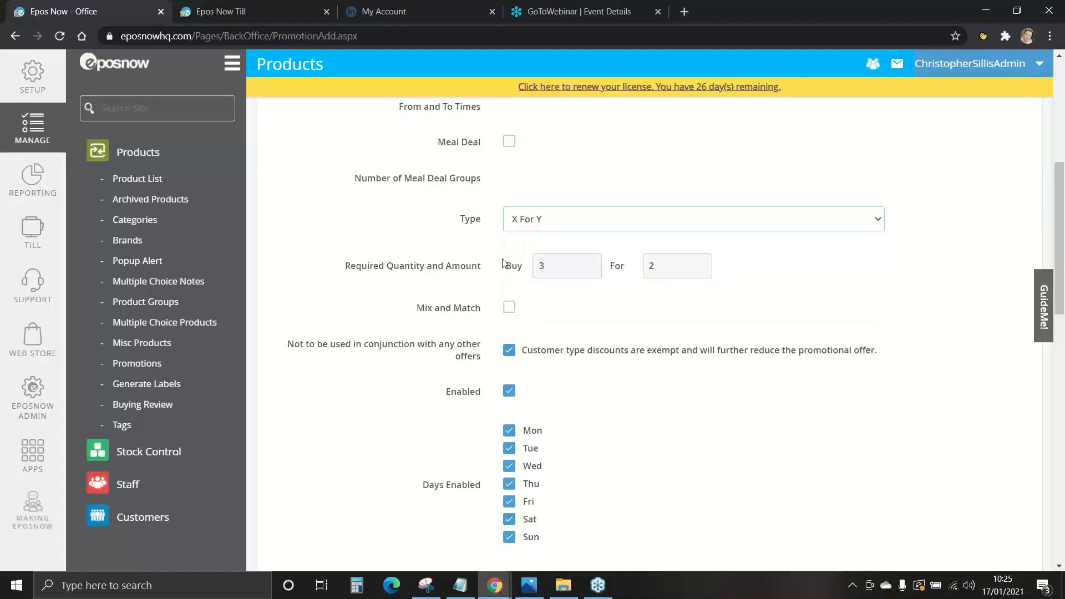
{"action": "left_click", "coordinate": [553, 268]}
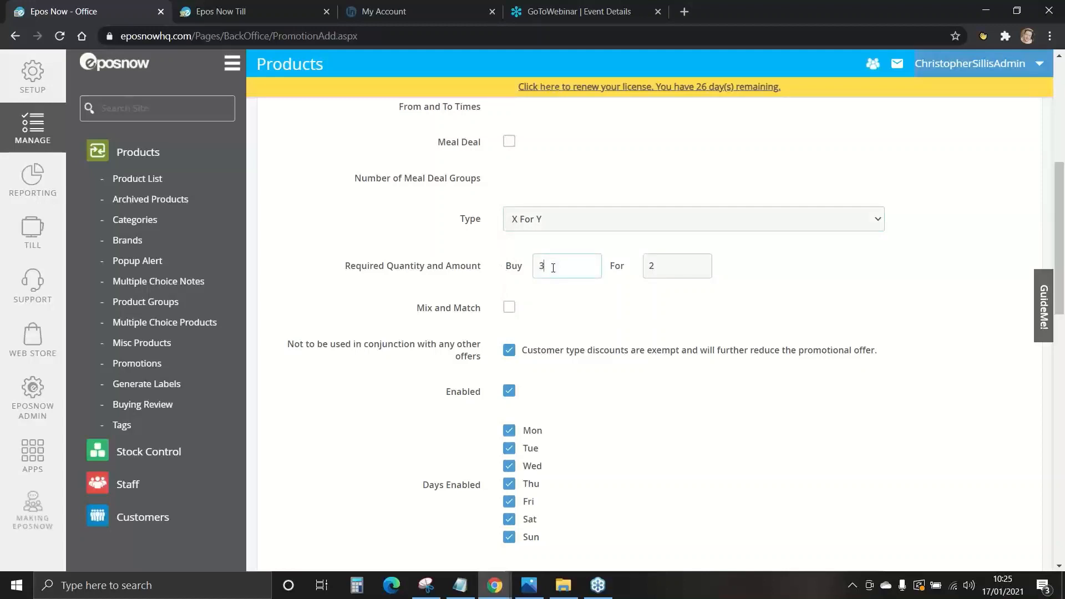
{"action": "left_click", "coordinate": [670, 261]}
Review the promotion's setting against combining it with other offers, and try switching its Enabled option off and on
{"action": "scroll", "coordinate": [439, 339], "scroll_direction": "down", "scroll_amount": 3}
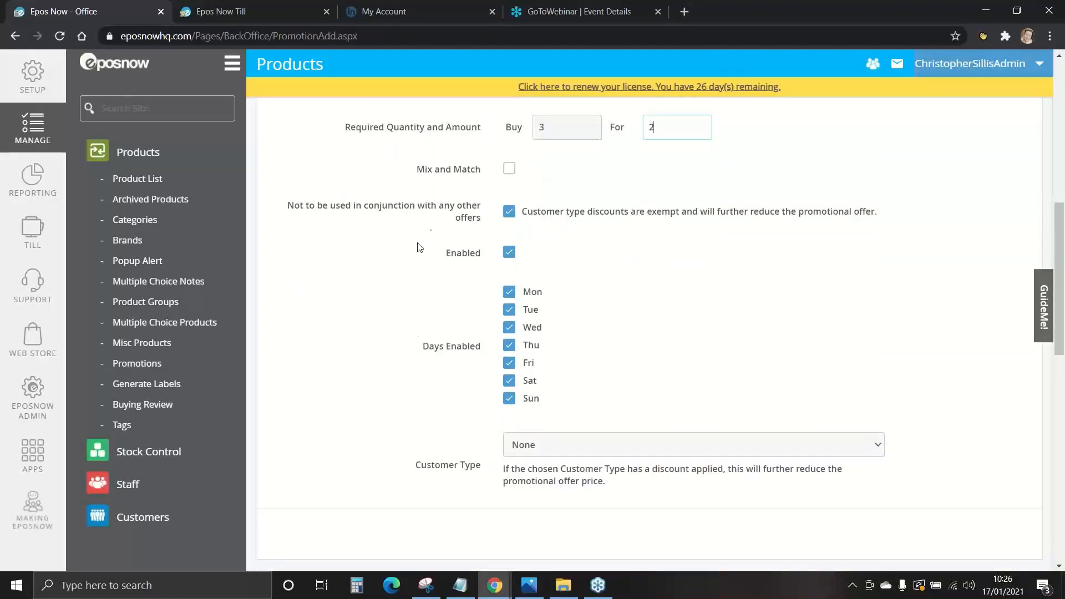
{"action": "left_click_drag", "start_coordinate": [285, 205], "coordinate": [482, 219]}
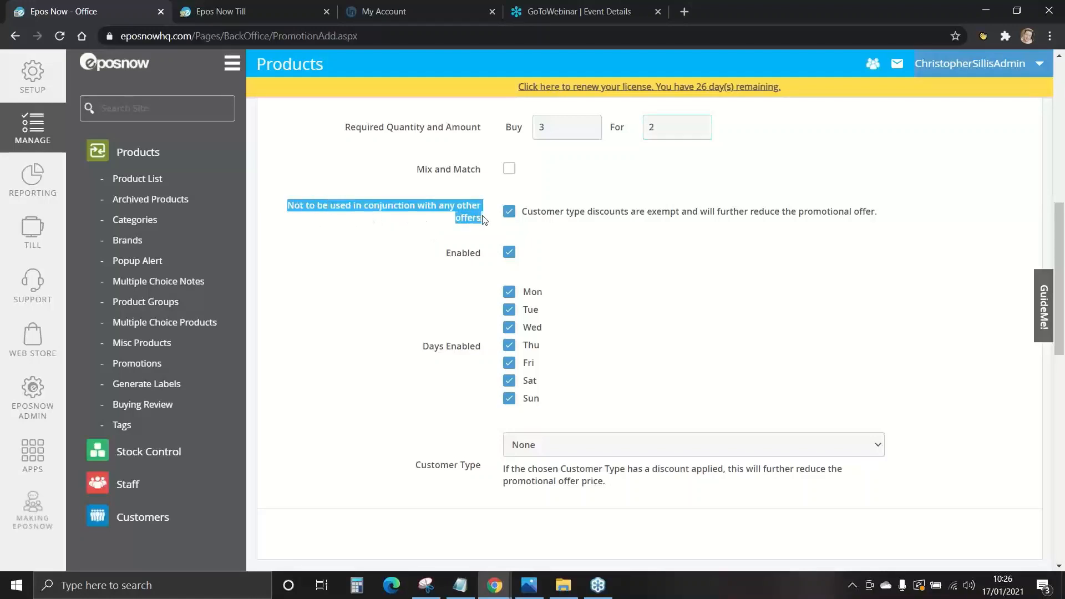
{"action": "left_click", "coordinate": [505, 227]}
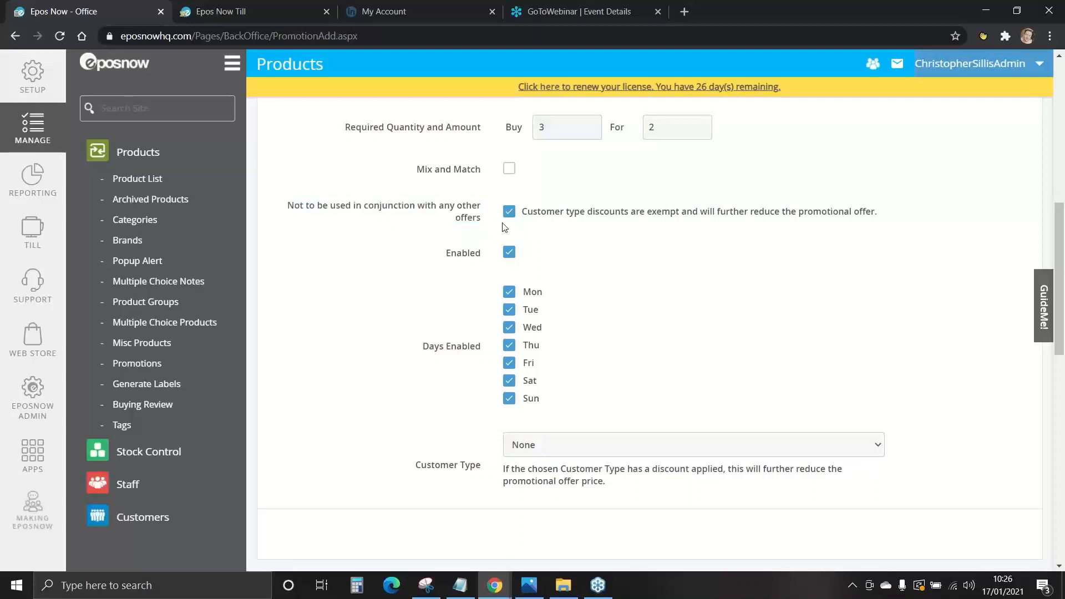
{"action": "left_click", "coordinate": [510, 261]}
{"action": "left_click", "coordinate": [509, 253]}
Try limiting the promotion to Saturday and Sunday, and re-enable it for Monday to Friday
{"action": "scroll", "coordinate": [421, 299], "scroll_direction": "down", "scroll_amount": 1}
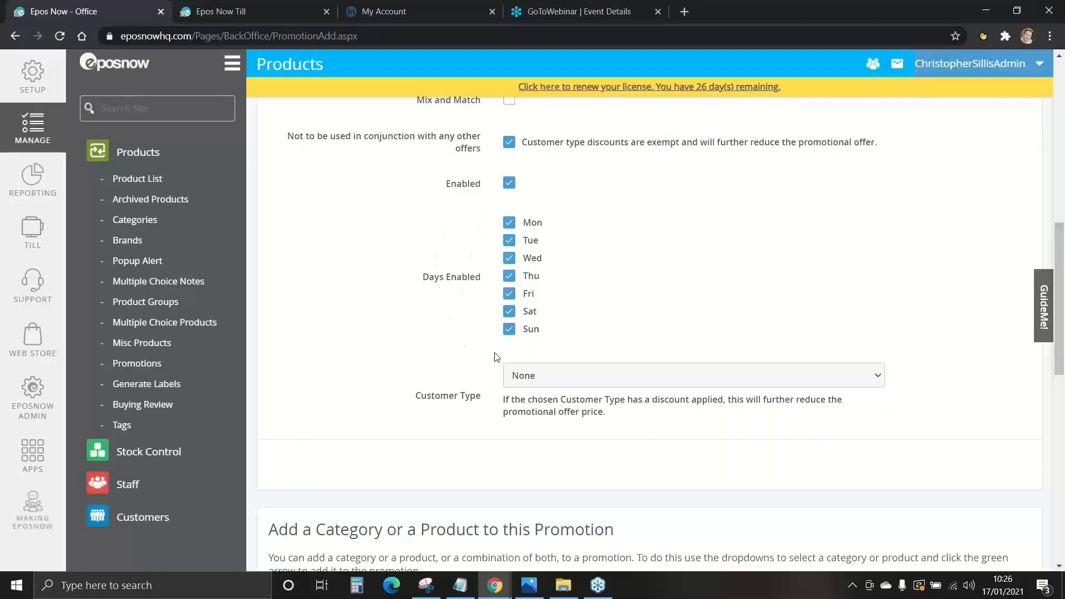
{"action": "left_click", "coordinate": [509, 223]}
{"action": "left_click", "coordinate": [509, 241]}
{"action": "left_click", "coordinate": [509, 257]}
{"action": "left_click", "coordinate": [509, 276]}
{"action": "left_click", "coordinate": [509, 293]}
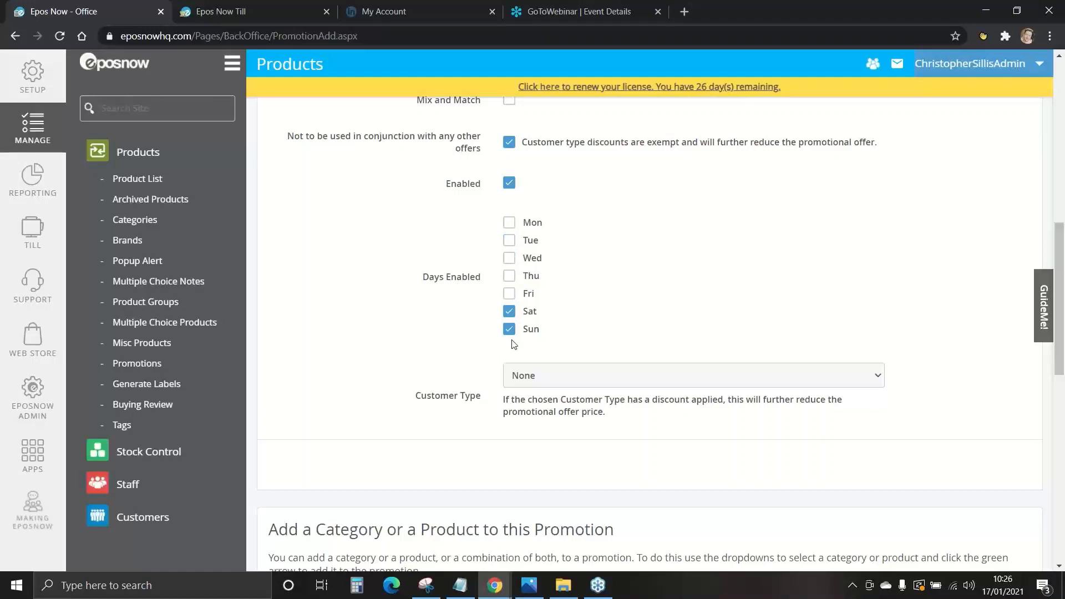
{"action": "left_click", "coordinate": [509, 292]}
{"action": "left_click", "coordinate": [509, 275]}
{"action": "left_click", "coordinate": [509, 258]}
{"action": "left_click", "coordinate": [509, 241]}
{"action": "left_click", "coordinate": [509, 222]}
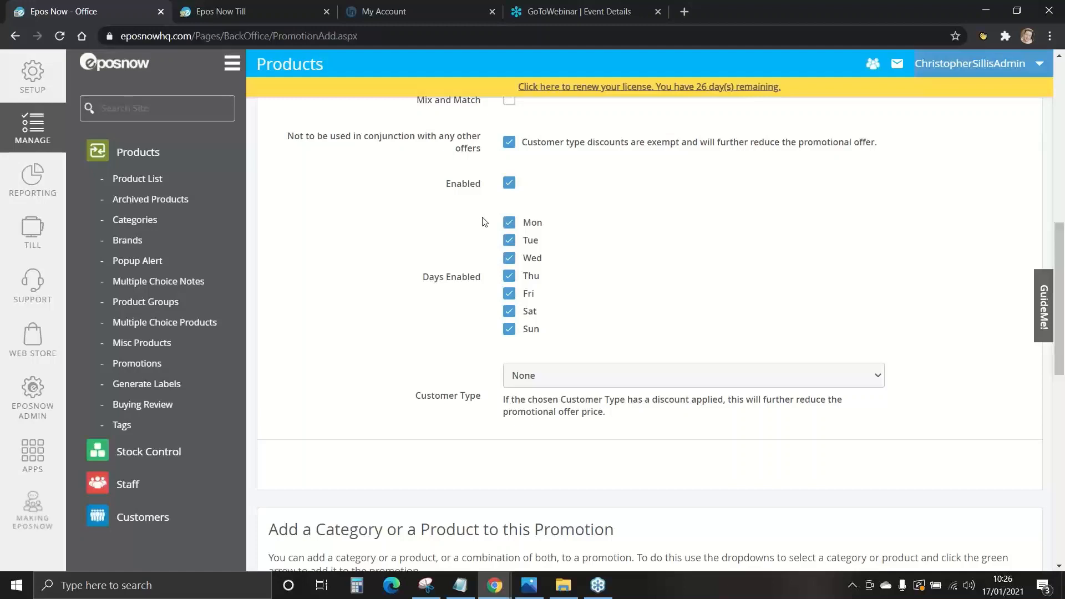
Look through the customer types for the promotion and keep None selected
{"action": "scroll", "coordinate": [484, 221], "scroll_direction": "down", "scroll_amount": 2}
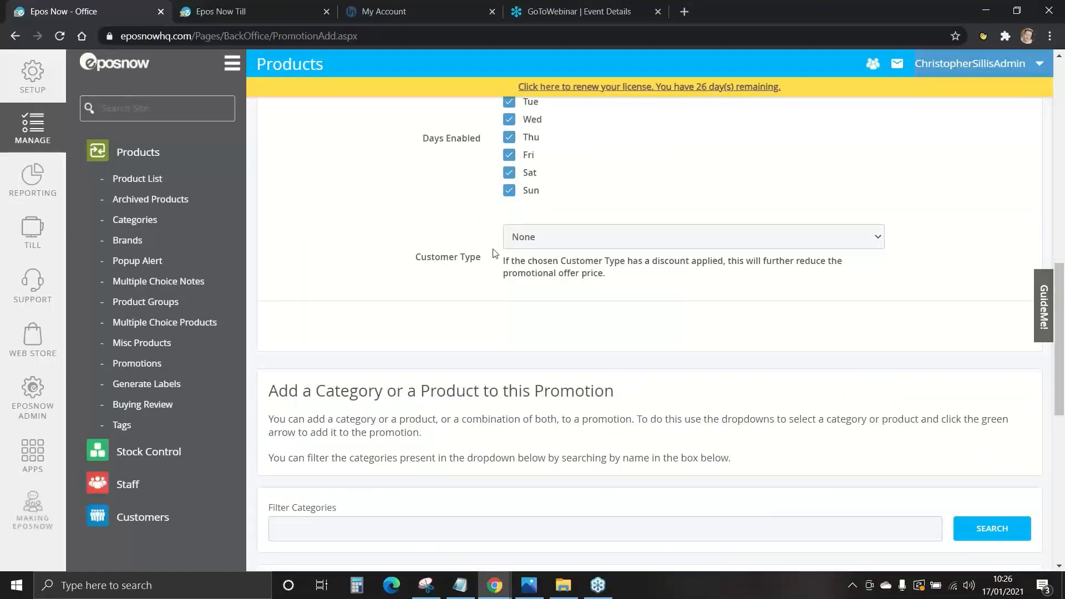
{"action": "left_click", "coordinate": [525, 240]}
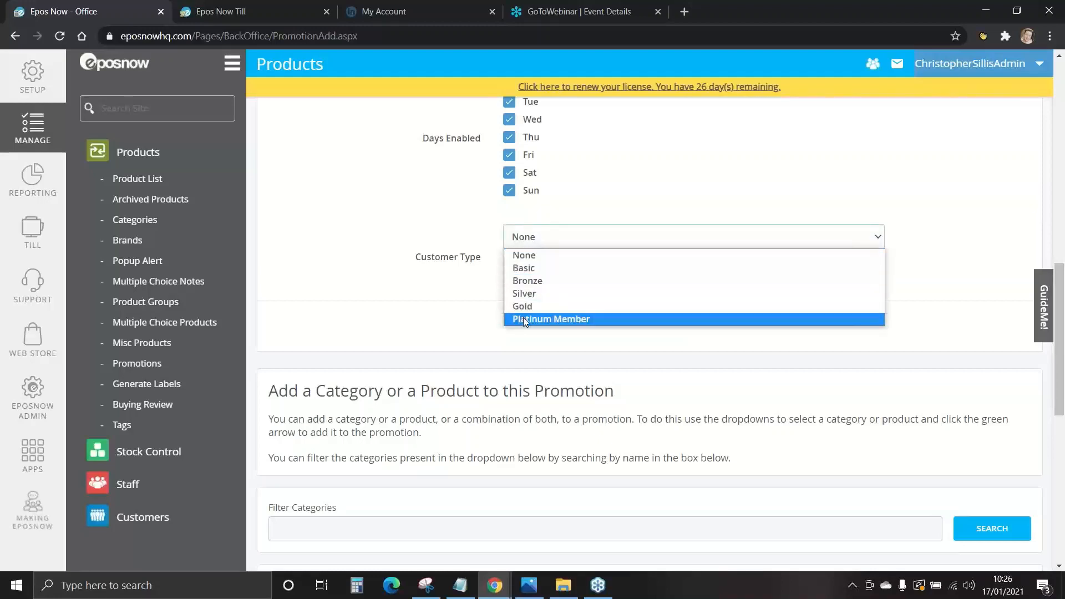
{"action": "left_click", "coordinate": [533, 258]}
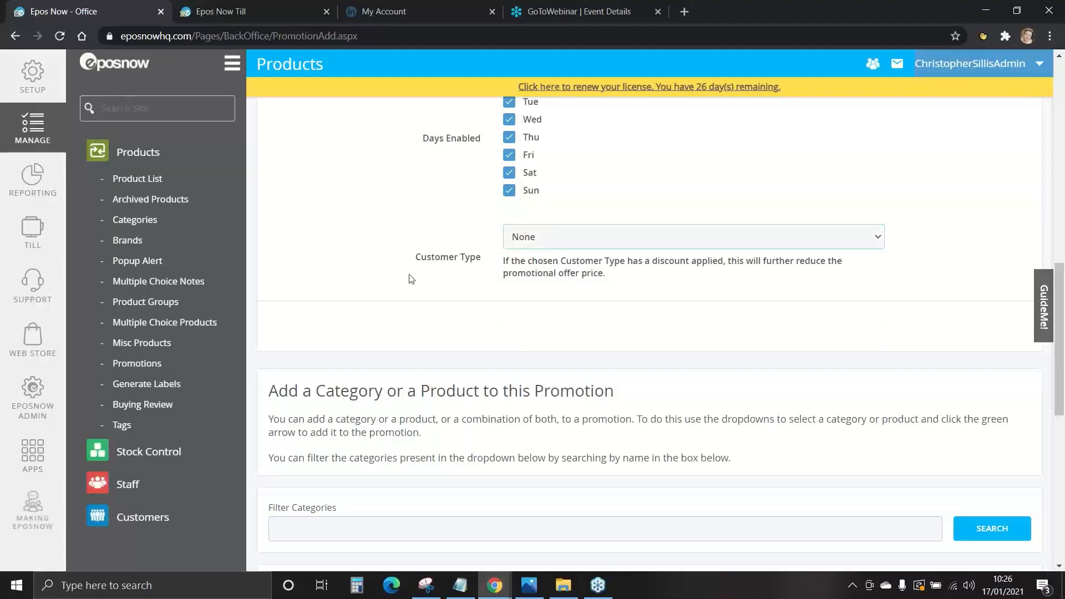
Add the DARK CHOCOLATE BAR product from the CHOCOLATE AND SWEETS category to the promotion and save the promotion
{"action": "scroll", "coordinate": [411, 279], "scroll_direction": "down", "scroll_amount": 6}
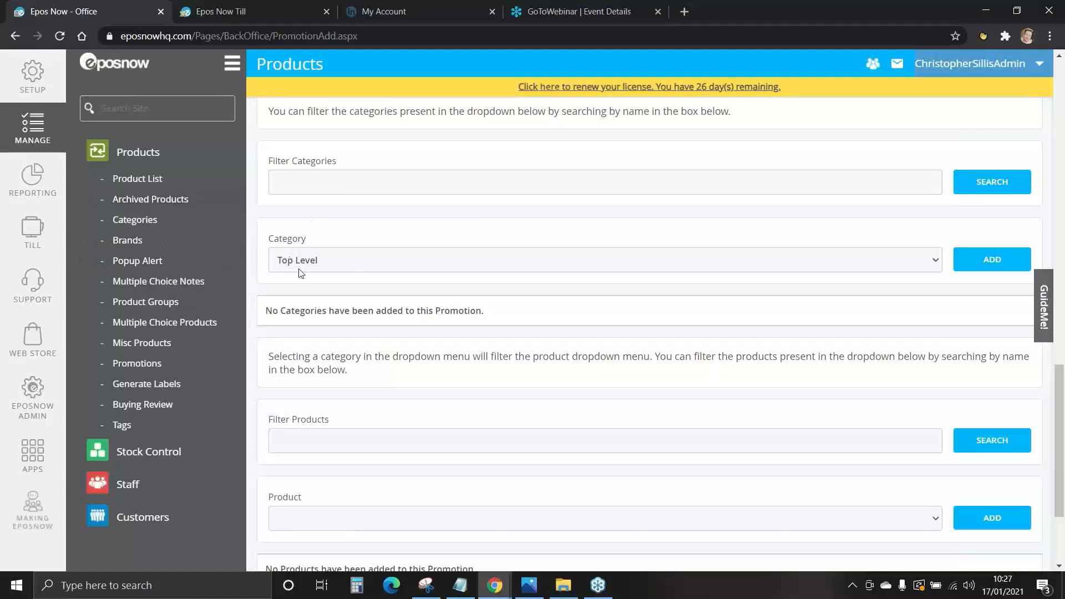
{"action": "left_click", "coordinate": [344, 260]}
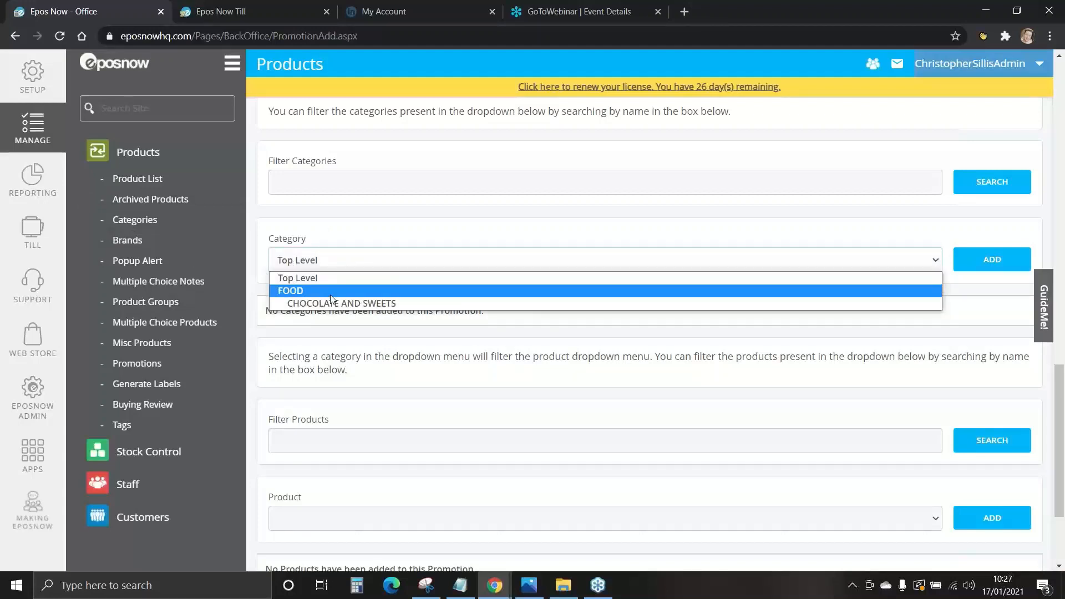
{"action": "left_click", "coordinate": [332, 304]}
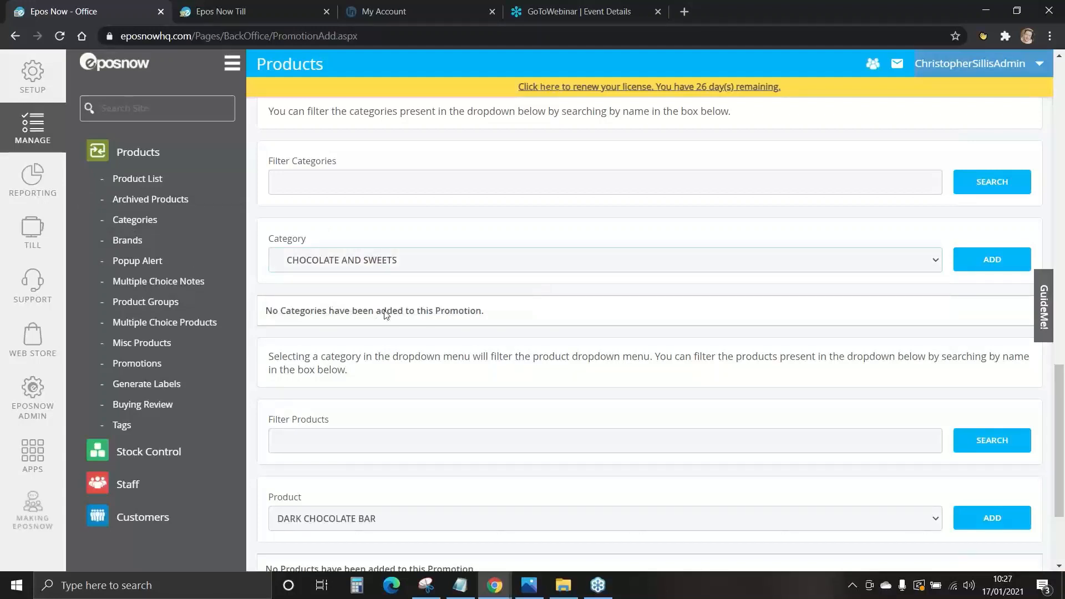
{"action": "scroll", "coordinate": [397, 281], "scroll_direction": "down", "scroll_amount": 1}
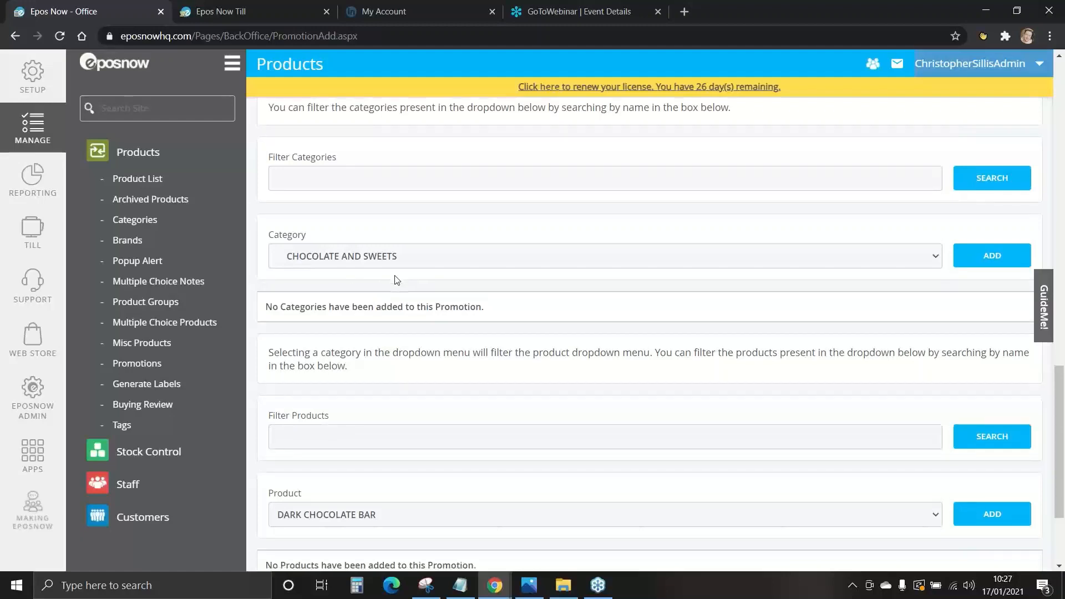
{"action": "scroll", "coordinate": [397, 280], "scroll_direction": "down", "scroll_amount": 3}
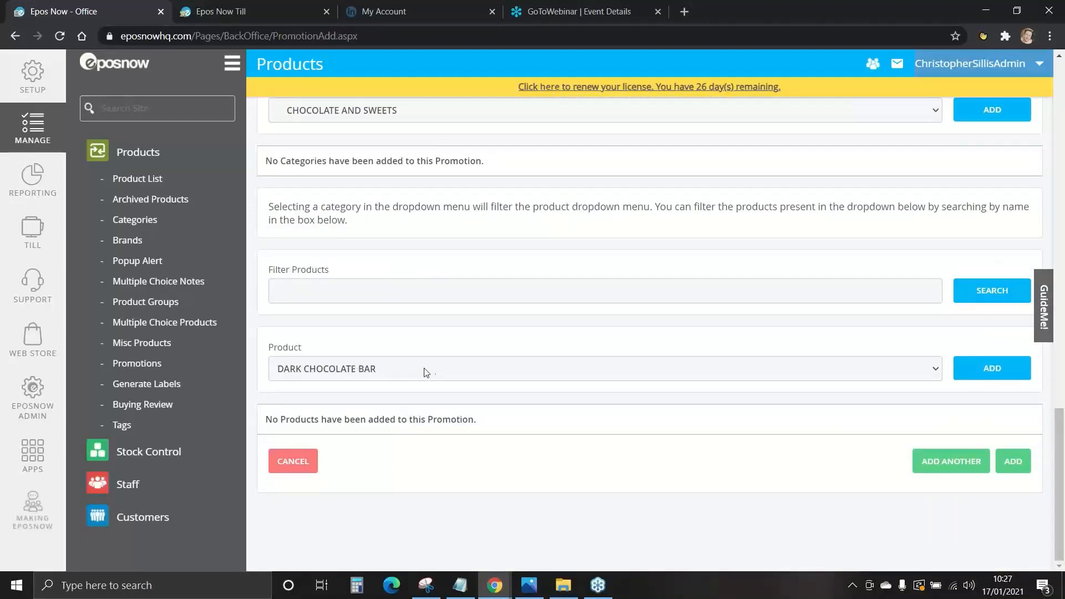
{"action": "left_click", "coordinate": [420, 370]}
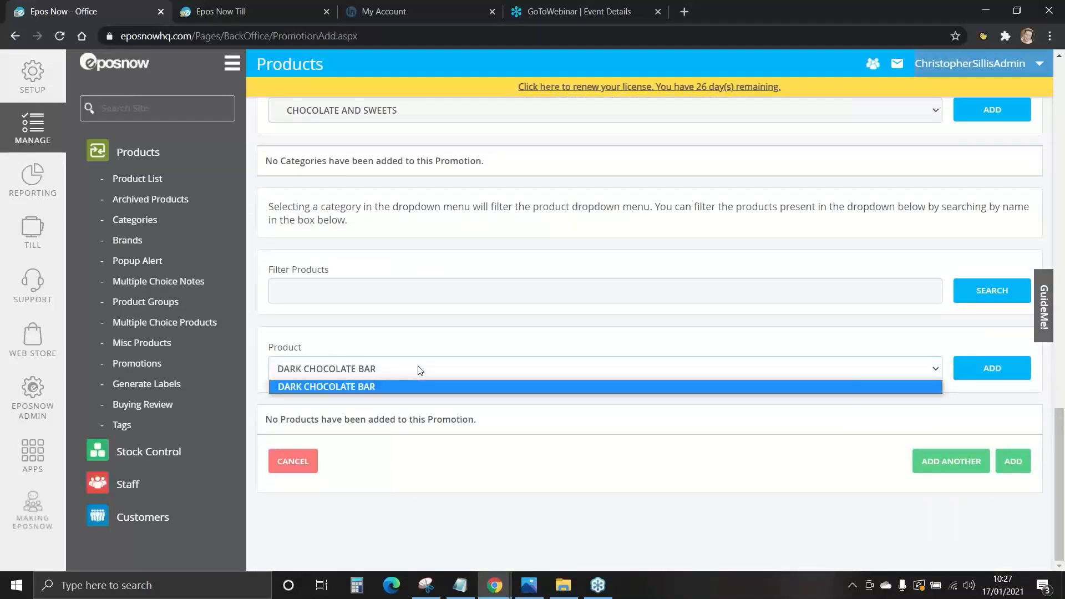
{"action": "left_click", "coordinate": [390, 387]}
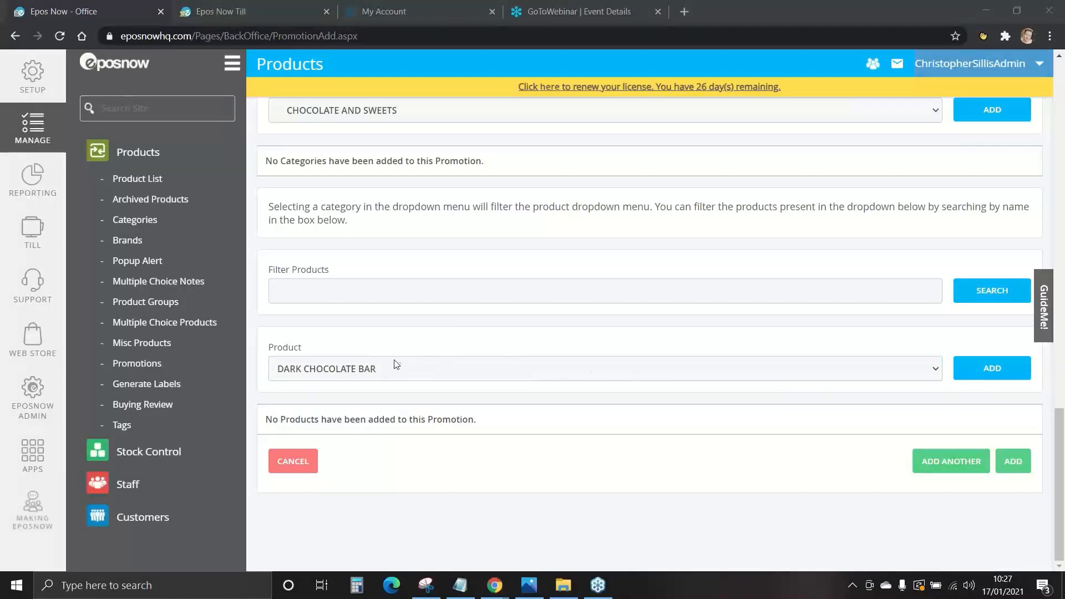
{"action": "left_click", "coordinate": [966, 368]}
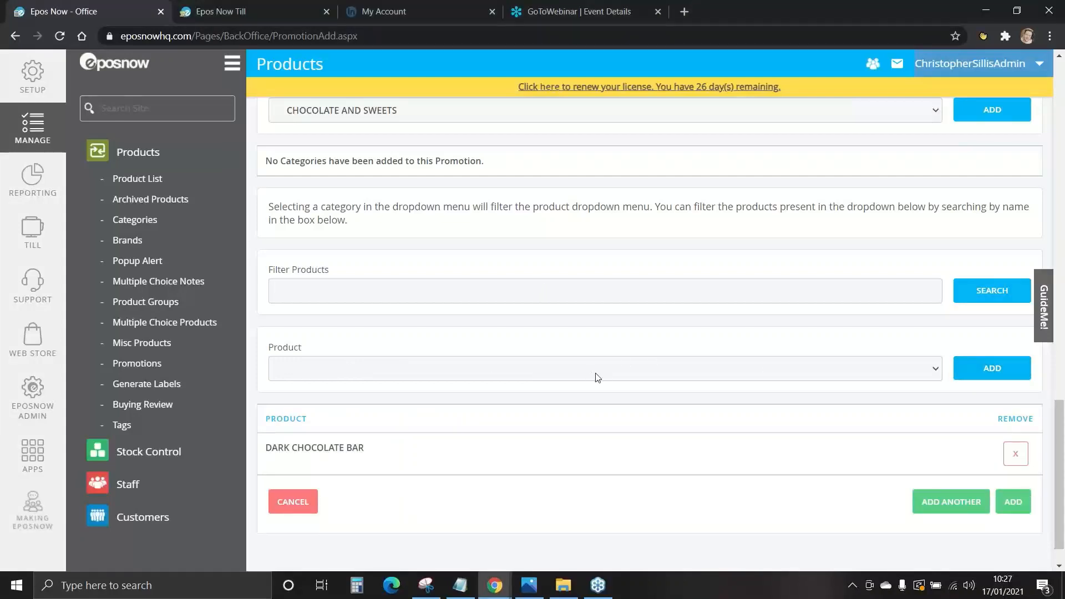
{"action": "scroll", "coordinate": [596, 377], "scroll_direction": "down", "scroll_amount": 1}
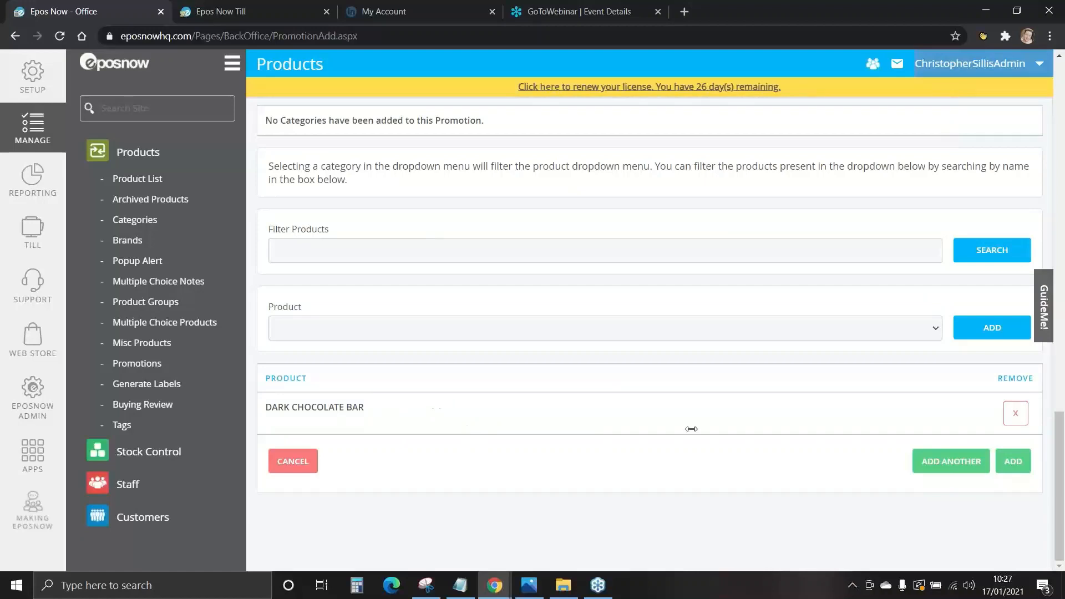
{"action": "left_click", "coordinate": [1014, 463]}
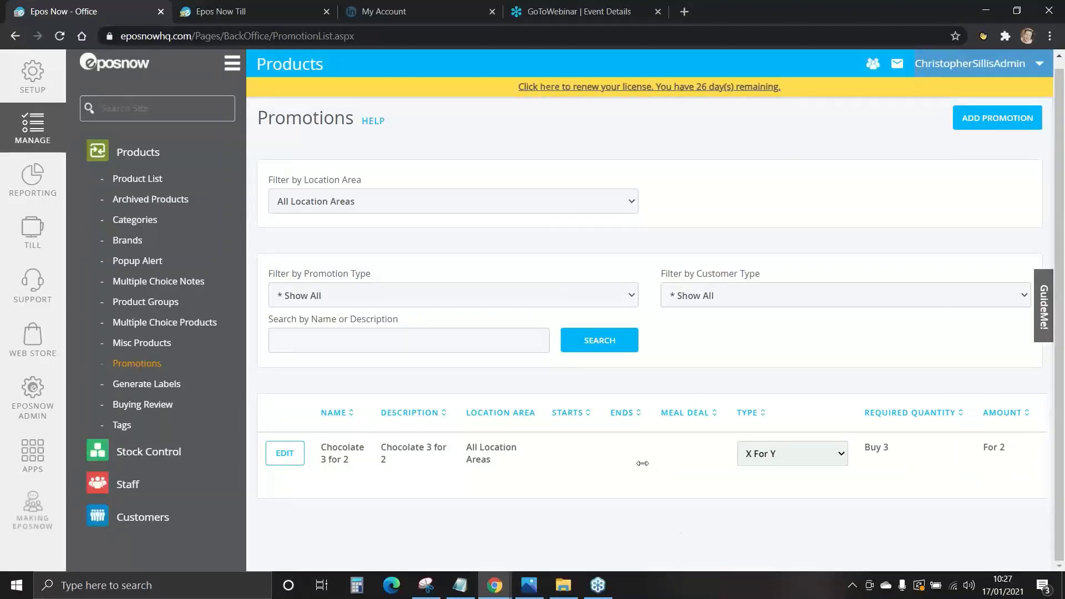
Open the Chocolate 3 for 2 promotion for editing within the promotions list, look over its fields, and update the row
{"action": "left_click_drag", "start_coordinate": [794, 477], "coordinate": [1057, 478]}
{"action": "left_click", "coordinate": [286, 460]}
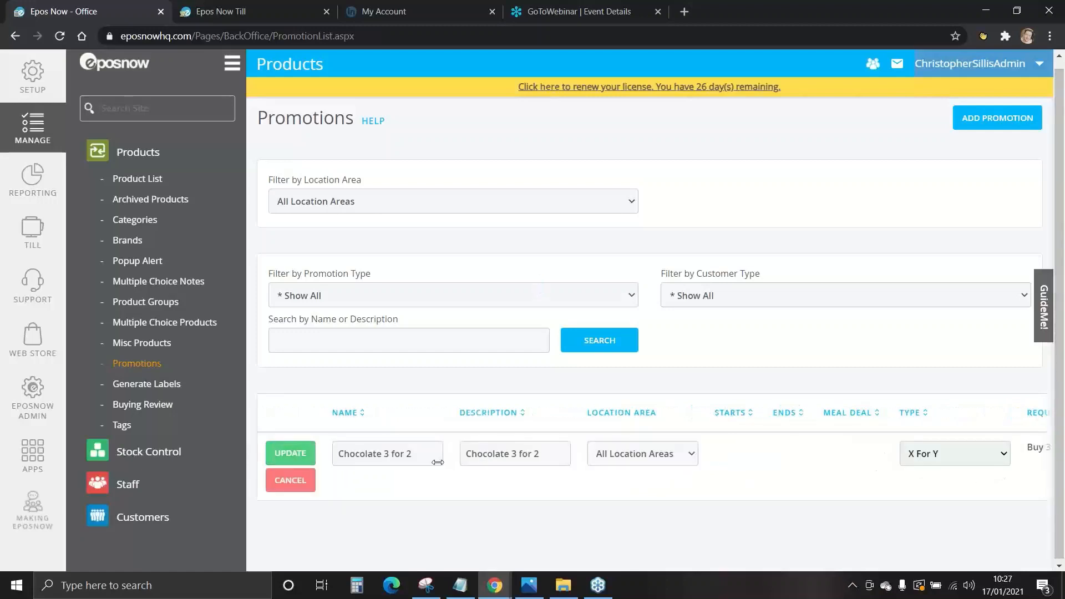
{"action": "left_click_drag", "start_coordinate": [638, 487], "coordinate": [395, 486]}
{"action": "left_click", "coordinate": [305, 452]}
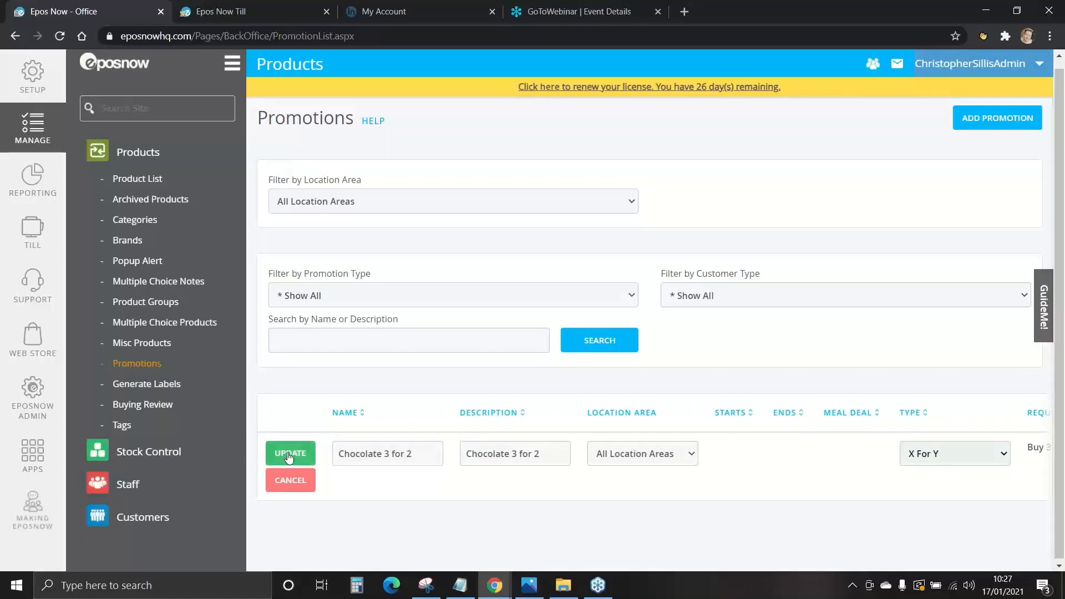
Open the full details of the Chocolate 3 for 2 promotion, review its settings and products, and return to the promotions list
{"action": "left_click_drag", "start_coordinate": [699, 479], "coordinate": [285, 479]}
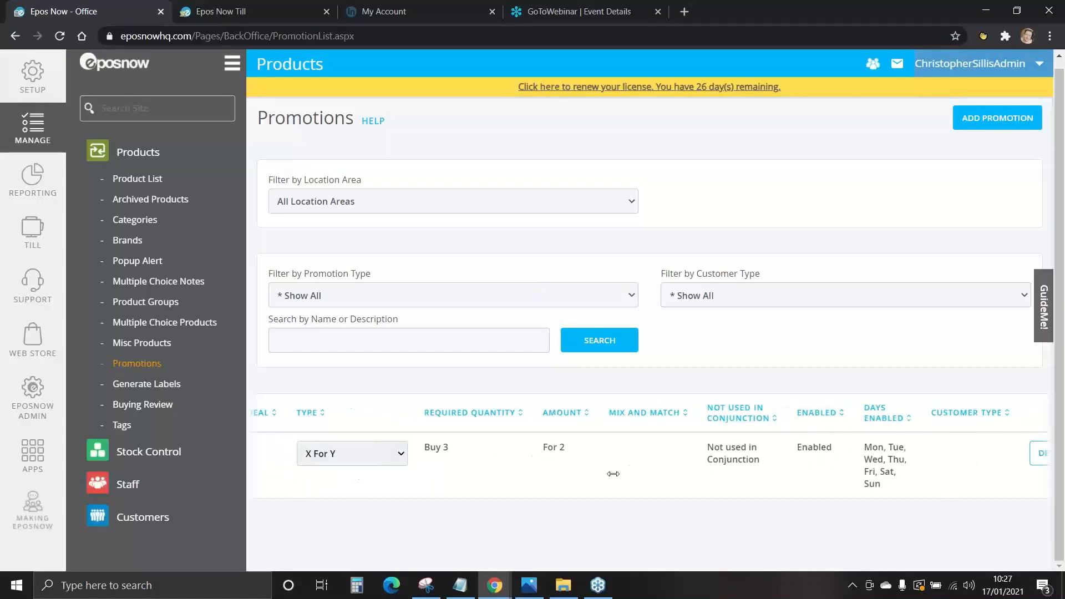
{"action": "left_click_drag", "start_coordinate": [670, 477], "coordinate": [587, 477]}
{"action": "left_click", "coordinate": [968, 460]}
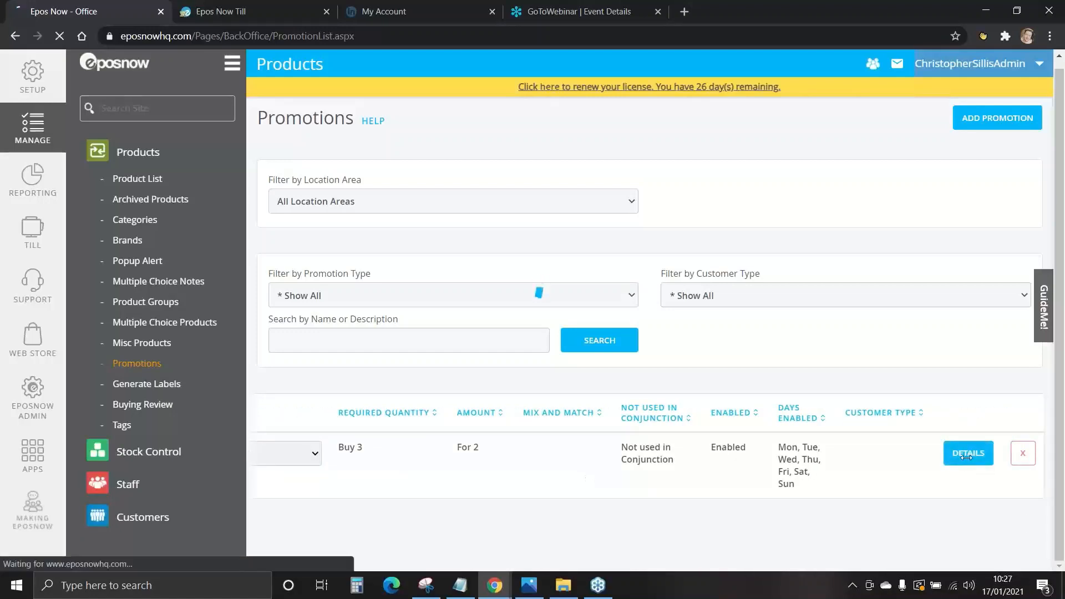
{"action": "scroll", "coordinate": [639, 340], "scroll_direction": "down", "scroll_amount": 15}
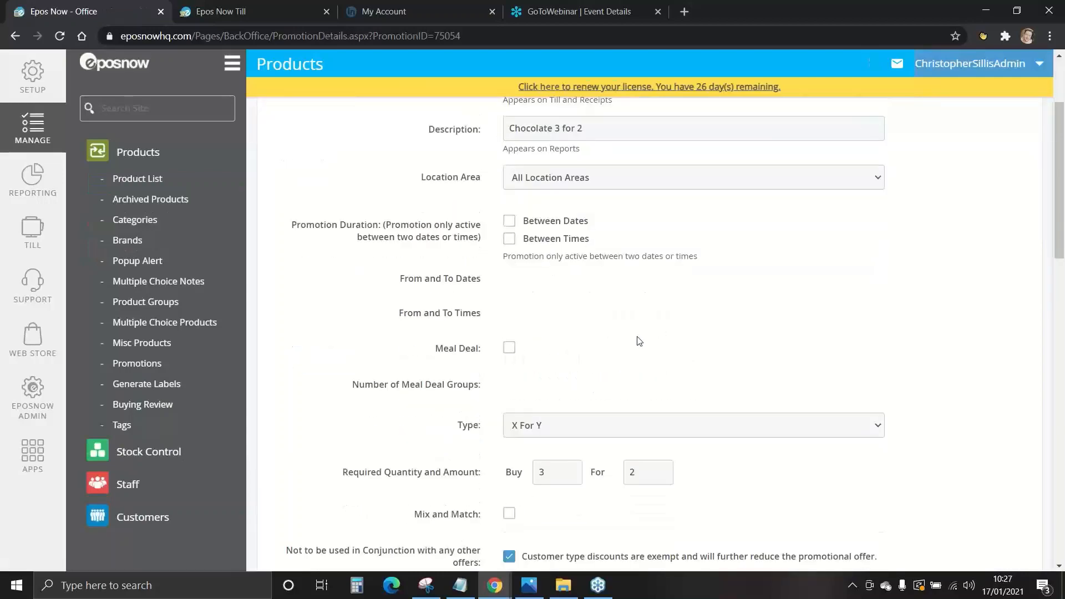
{"action": "scroll", "coordinate": [639, 341], "scroll_direction": "down", "scroll_amount": 8}
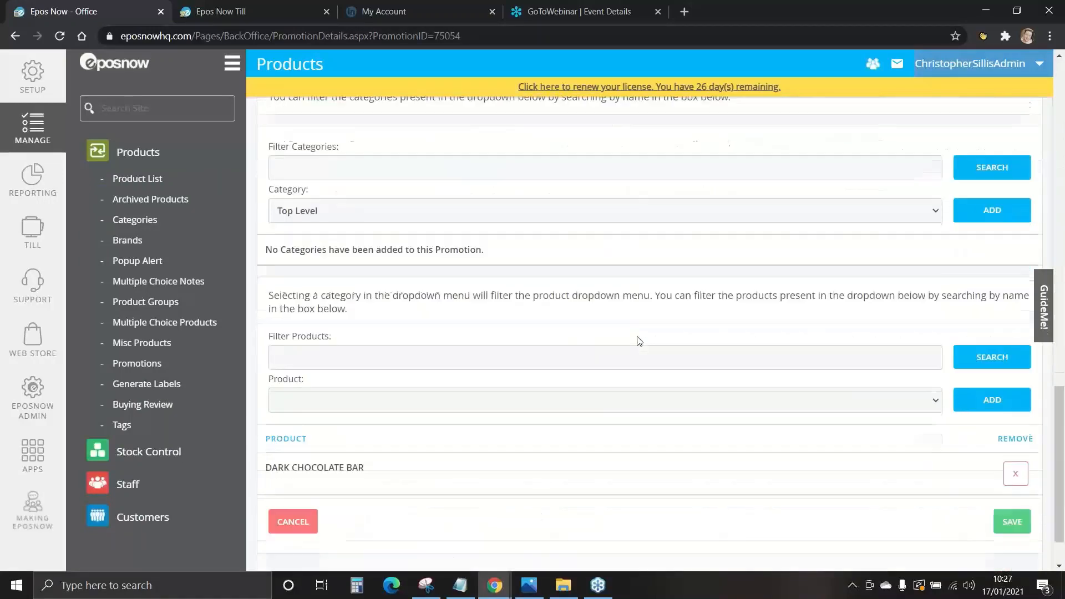
{"action": "scroll", "coordinate": [637, 338], "scroll_direction": "up", "scroll_amount": 11}
{"action": "scroll", "coordinate": [638, 337], "scroll_direction": "up", "scroll_amount": 12}
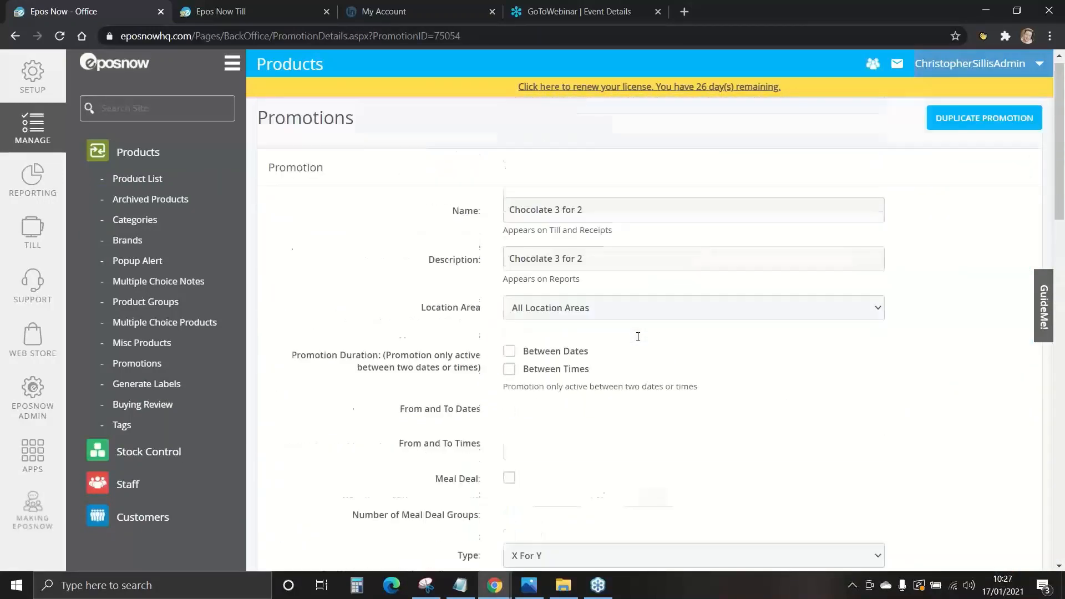
{"action": "left_click", "coordinate": [142, 366]}
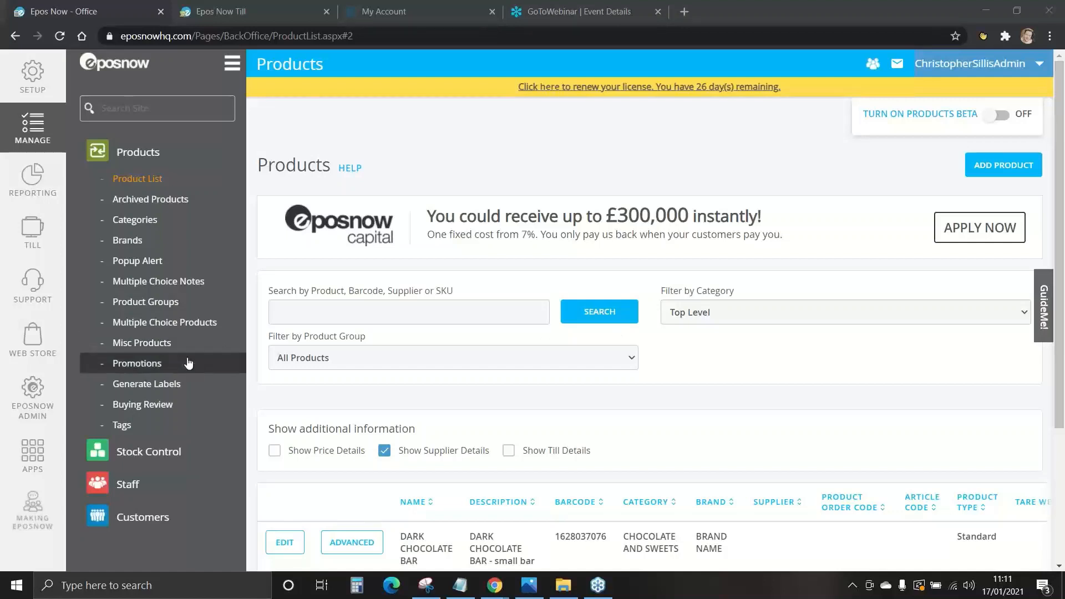
Open label generation, search for the product "dark chocolate", and set the quantity to print to 2
{"action": "left_click", "coordinate": [143, 386]}
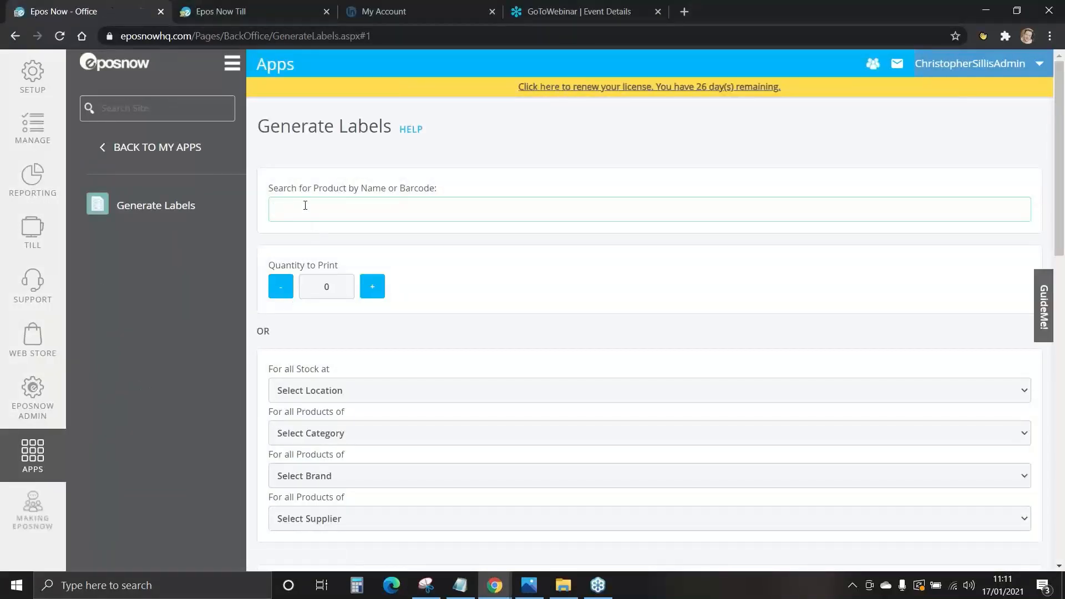
{"action": "type", "text": "dar"}
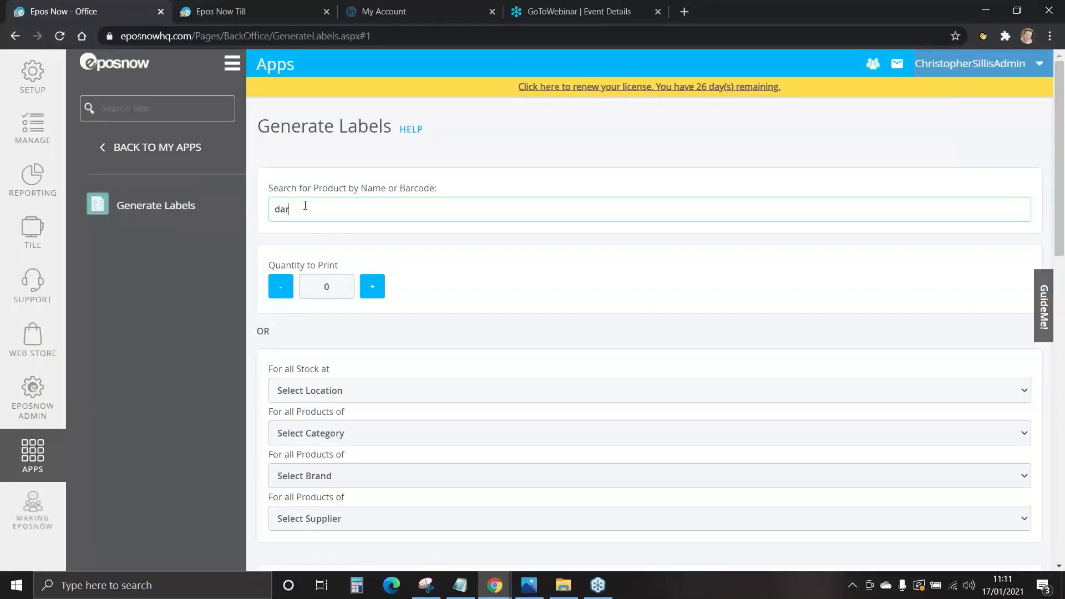
{"action": "type", "text": "k chocolate"}
{"action": "scroll", "coordinate": [427, 264], "scroll_direction": "down", "scroll_amount": 1}
{"action": "left_click", "coordinate": [379, 224]}
{"action": "left_click", "coordinate": [379, 224]}
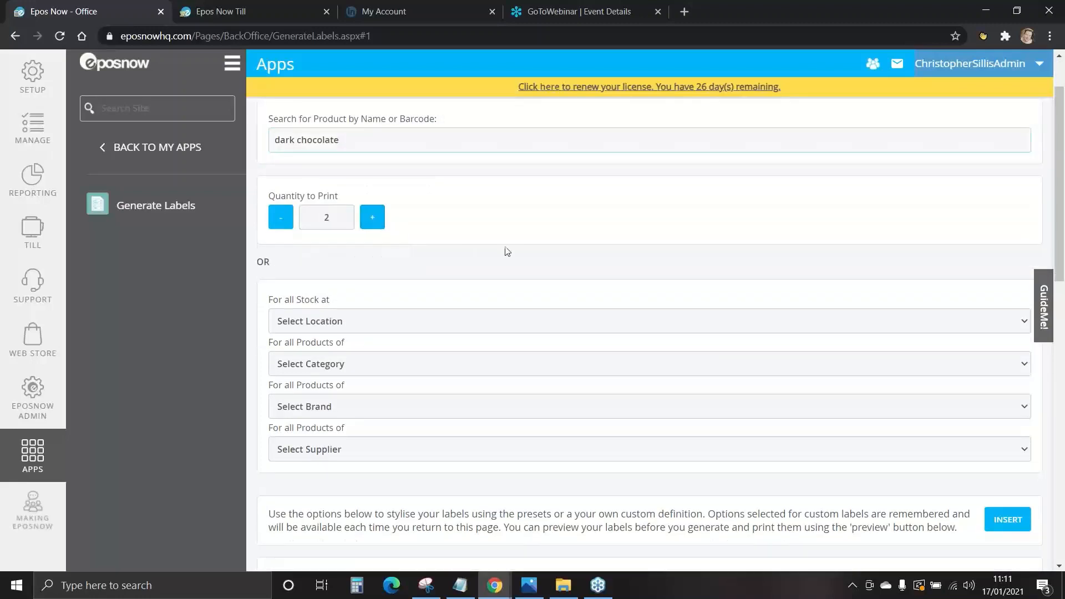
Look through the label presets and details to print, choose Barcode Printer as the printer, and preview the label
{"action": "scroll", "coordinate": [527, 257], "scroll_direction": "down", "scroll_amount": 5}
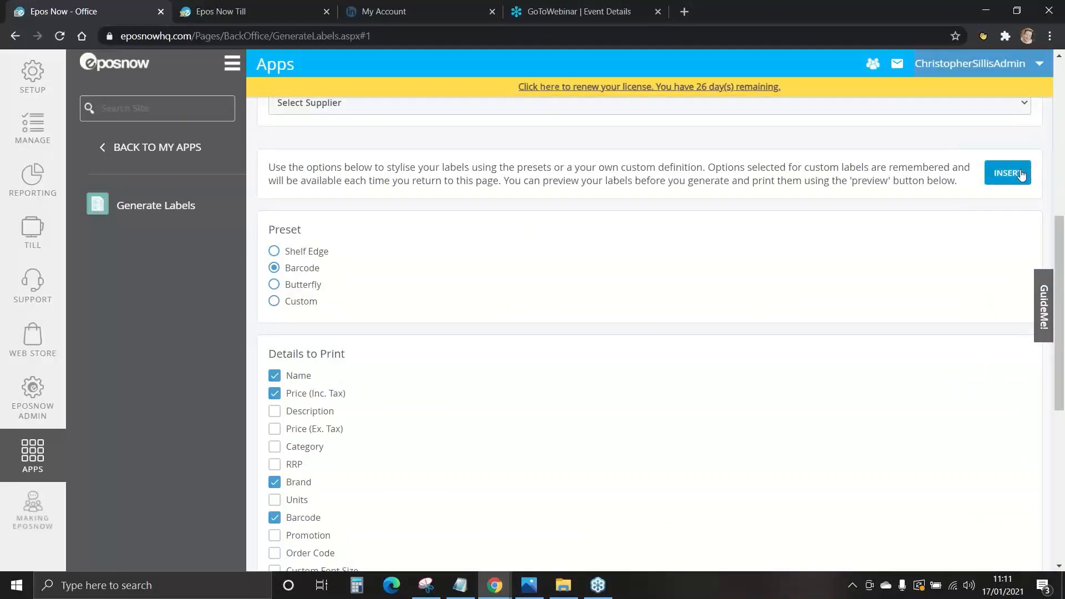
{"action": "scroll", "coordinate": [1012, 173], "scroll_direction": "up", "scroll_amount": 1}
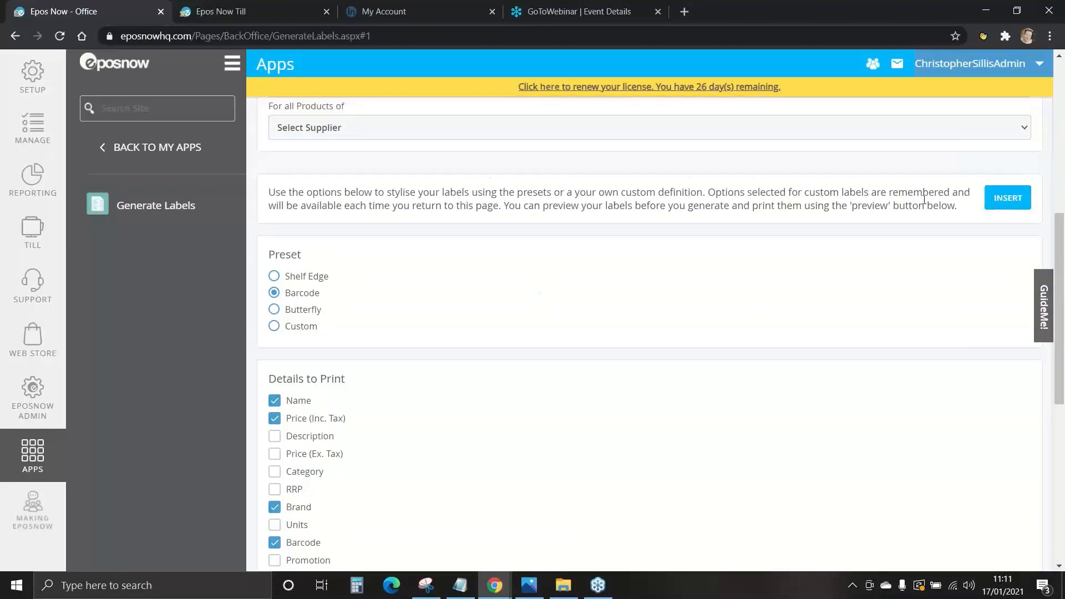
{"action": "scroll", "coordinate": [449, 299], "scroll_direction": "down", "scroll_amount": 1}
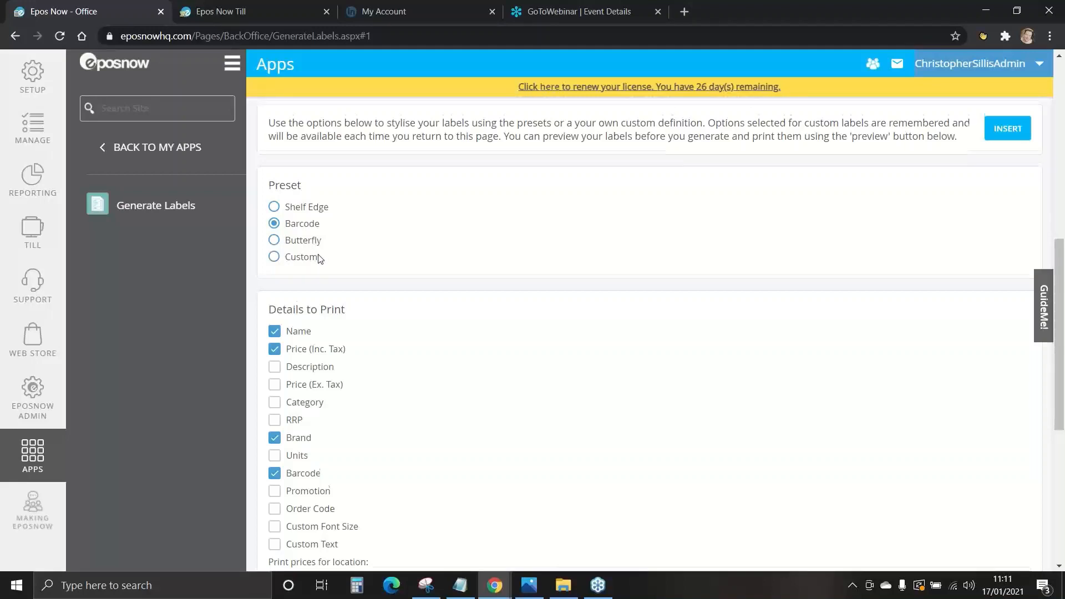
{"action": "scroll", "coordinate": [320, 259], "scroll_direction": "down", "scroll_amount": 1}
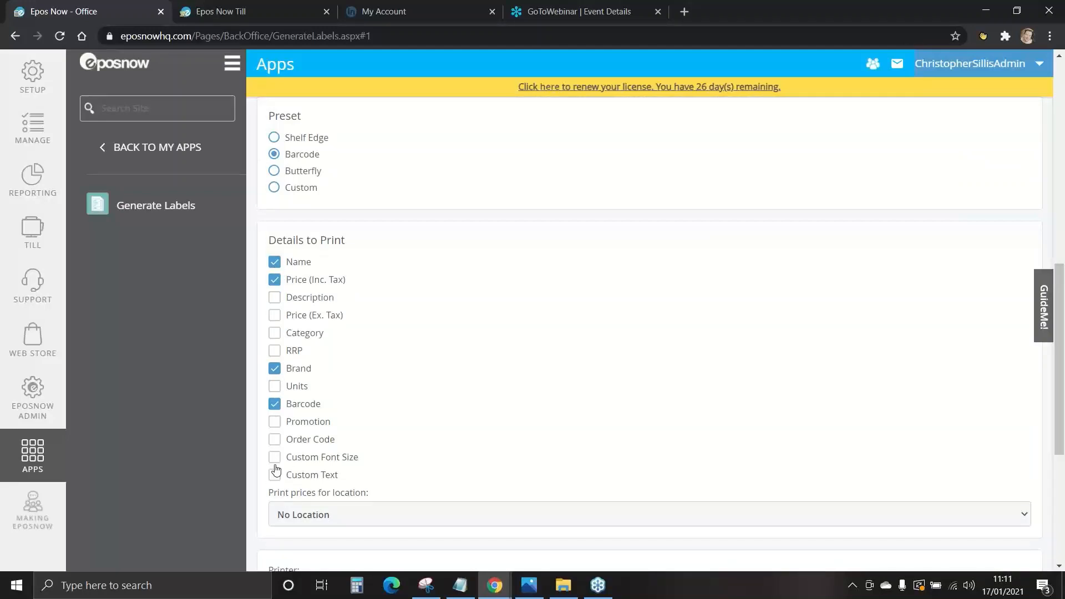
{"action": "scroll", "coordinate": [452, 269], "scroll_direction": "down", "scroll_amount": 3}
{"action": "scroll", "coordinate": [453, 269], "scroll_direction": "down", "scroll_amount": 1}
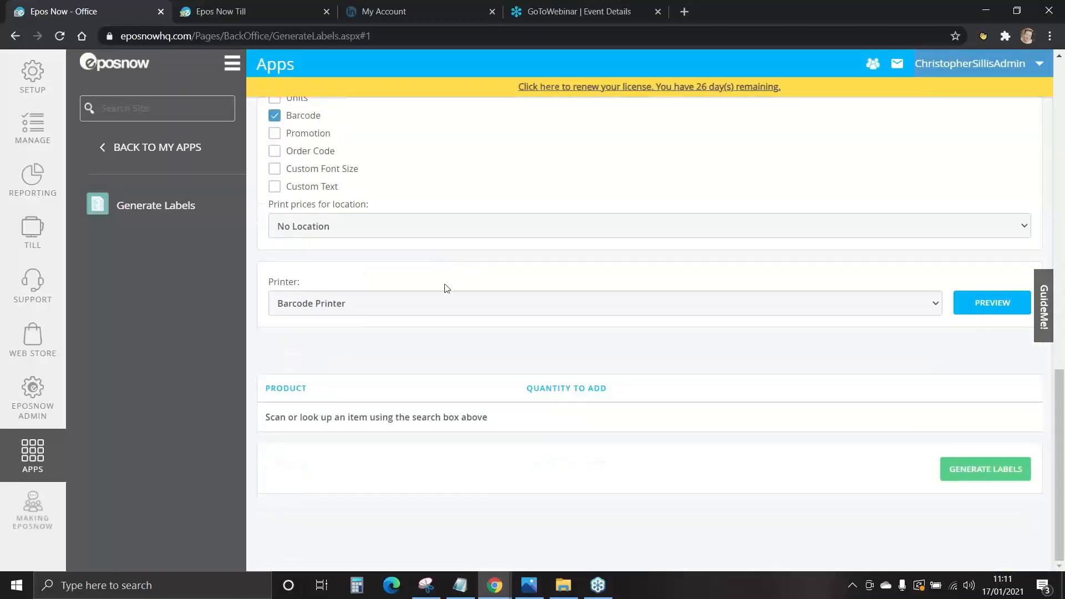
{"action": "left_click", "coordinate": [444, 305]}
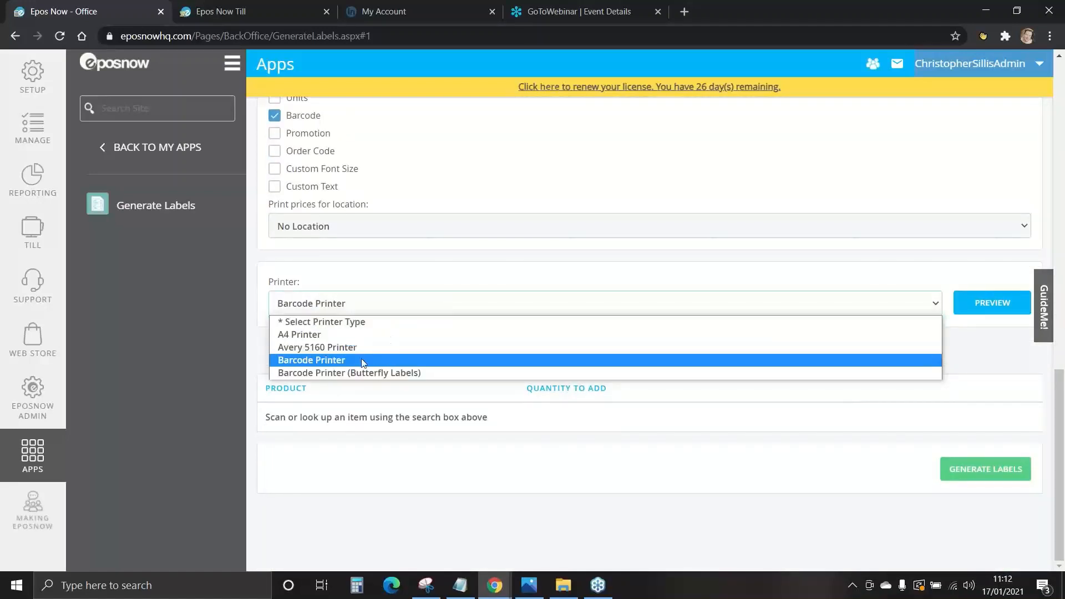
{"action": "left_click", "coordinate": [364, 359]}
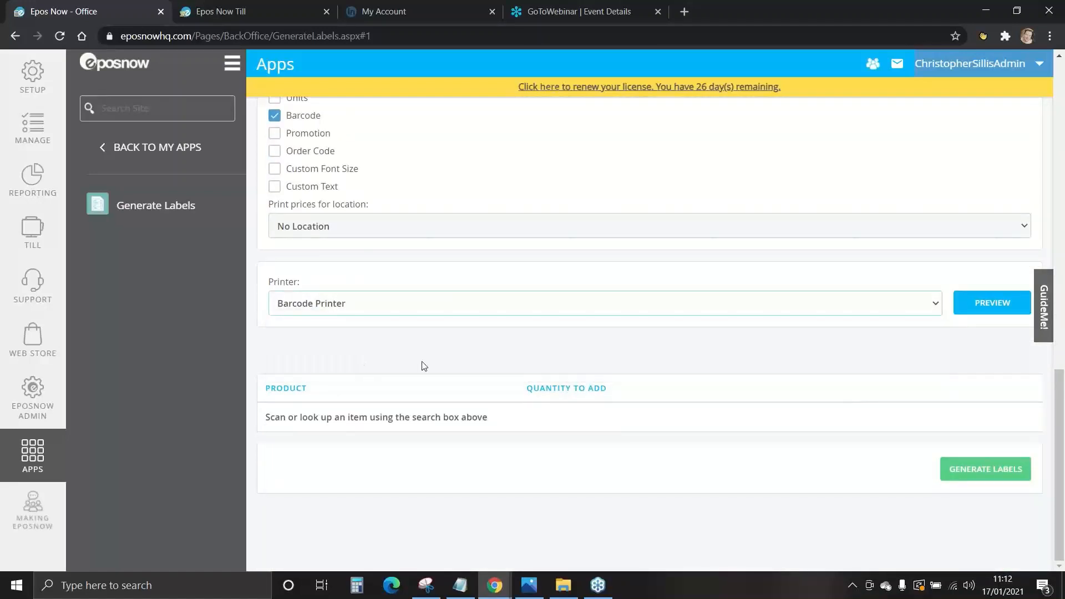
{"action": "left_click", "coordinate": [980, 304]}
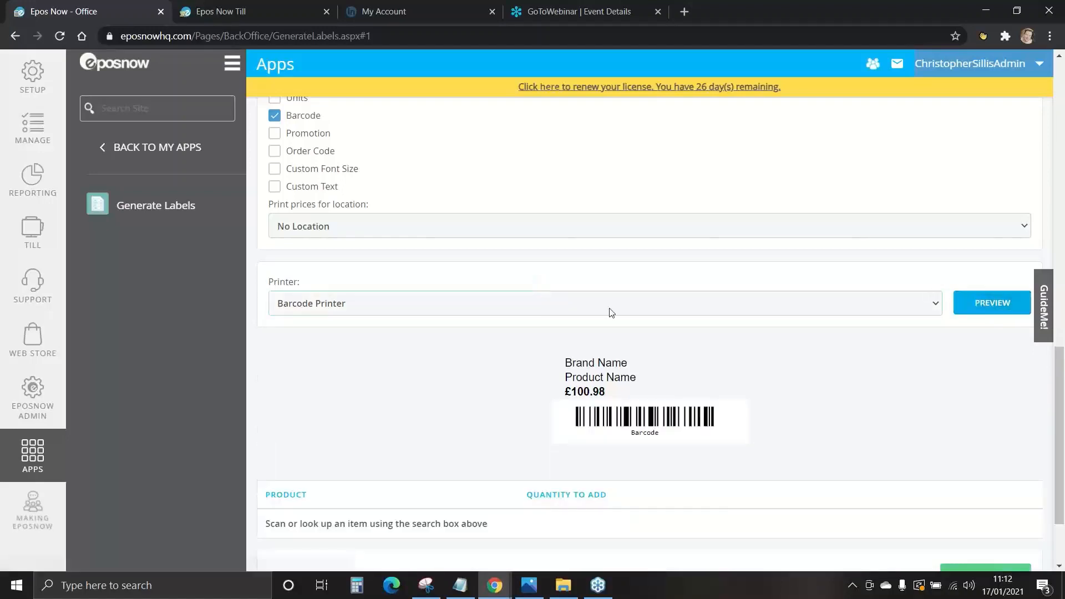
{"action": "scroll", "coordinate": [561, 299], "scroll_direction": "down", "scroll_amount": 1}
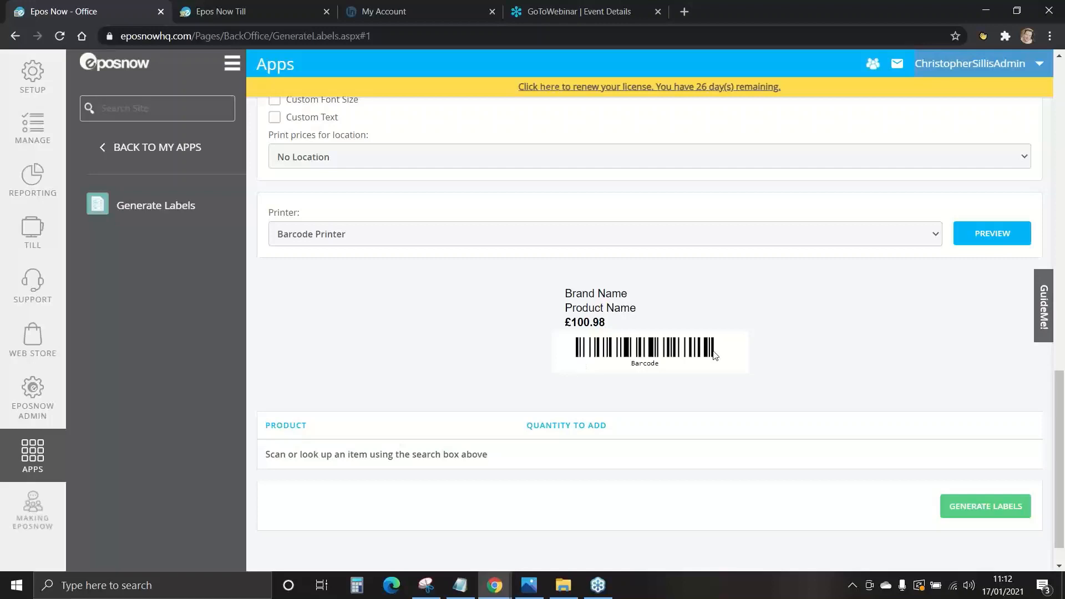
{"action": "left_click", "coordinate": [972, 241]}
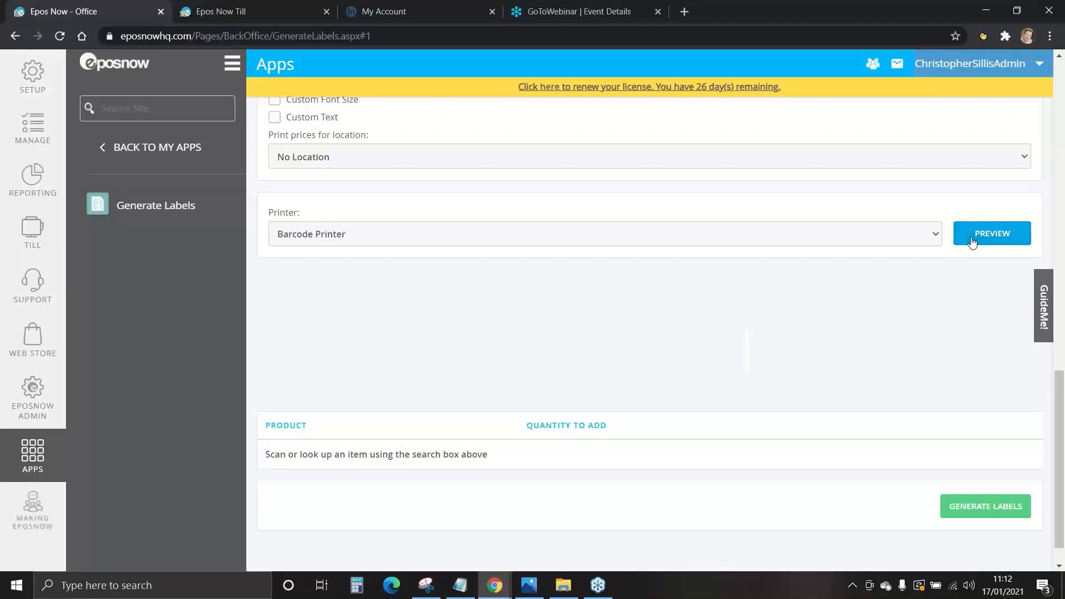
Insert the DARK CHOCOLATE BAR into the list of labels to generate, with a quantity of 2
{"action": "scroll", "coordinate": [915, 288], "scroll_direction": "up", "scroll_amount": 10}
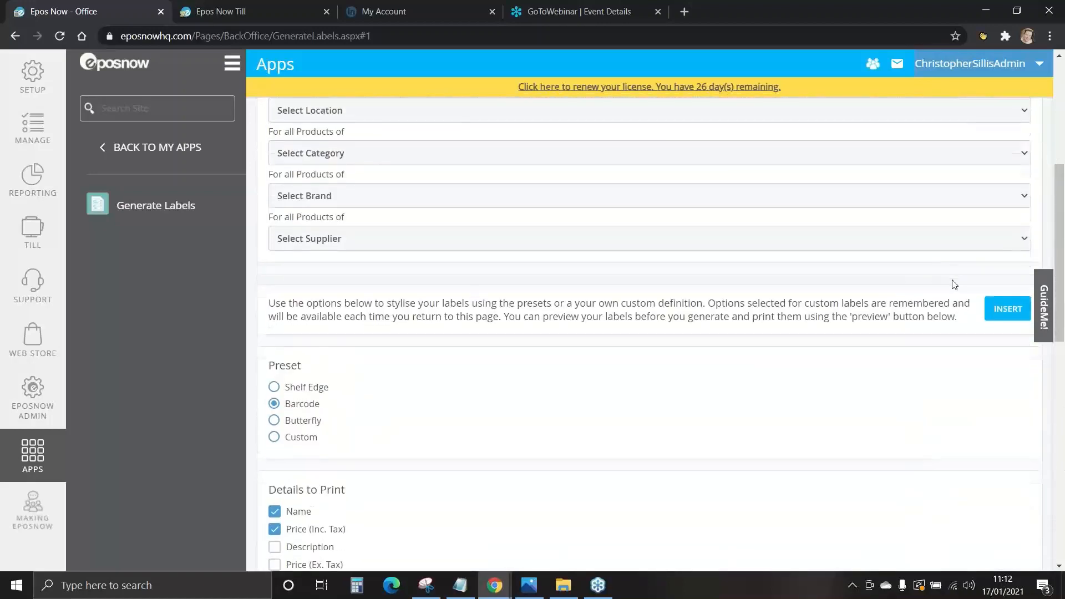
{"action": "scroll", "coordinate": [953, 284], "scroll_direction": "down", "scroll_amount": 8}
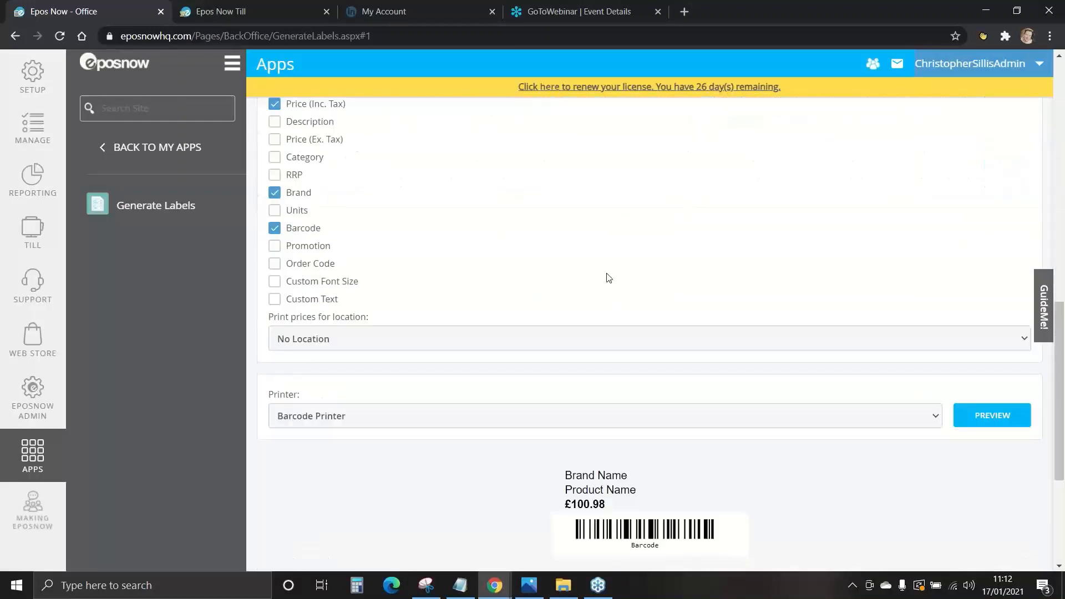
{"action": "scroll", "coordinate": [608, 277], "scroll_direction": "down", "scroll_amount": 4}
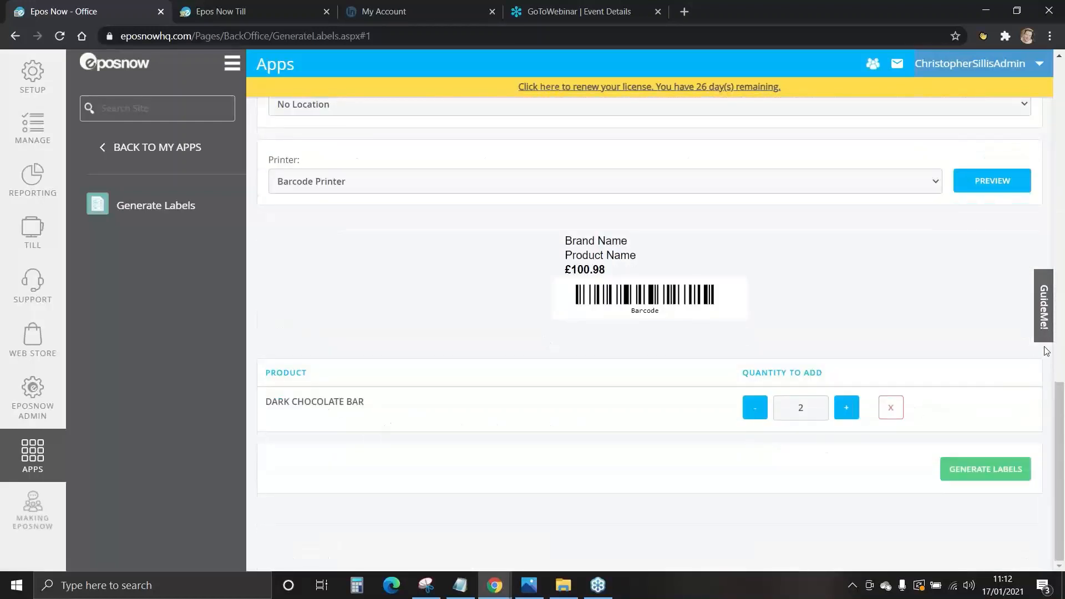
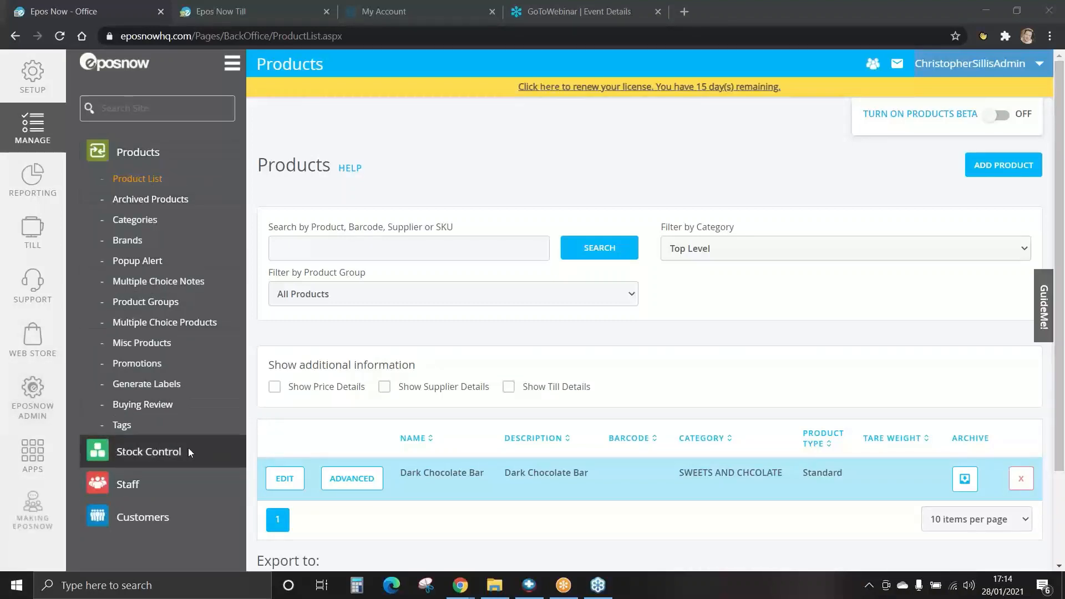
Open the suppliers list under stock control and start adding a new supplier
{"action": "left_click", "coordinate": [156, 446]}
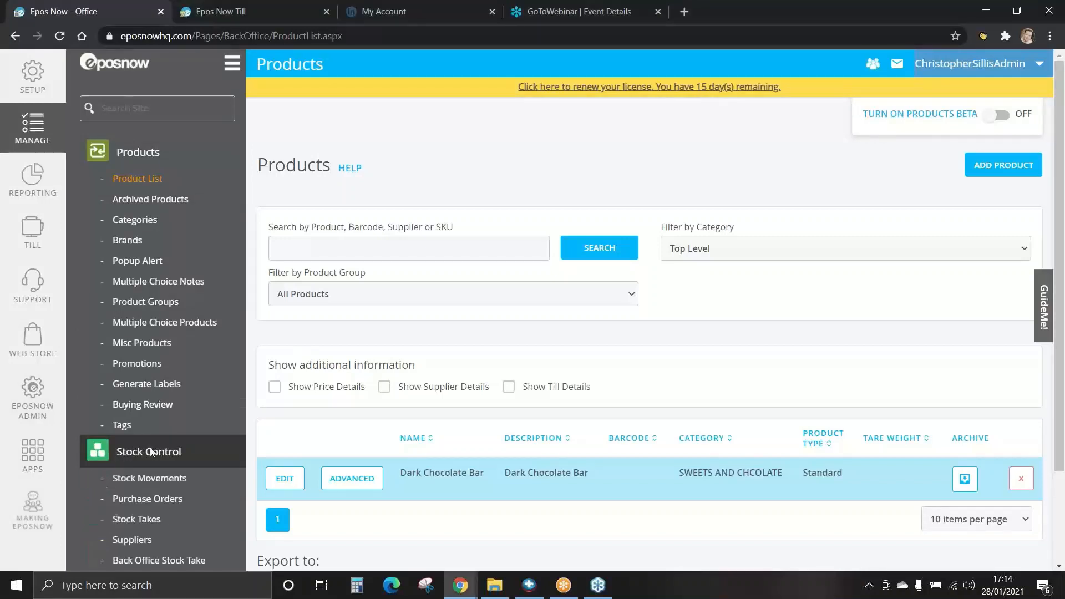
{"action": "left_click", "coordinate": [136, 541]}
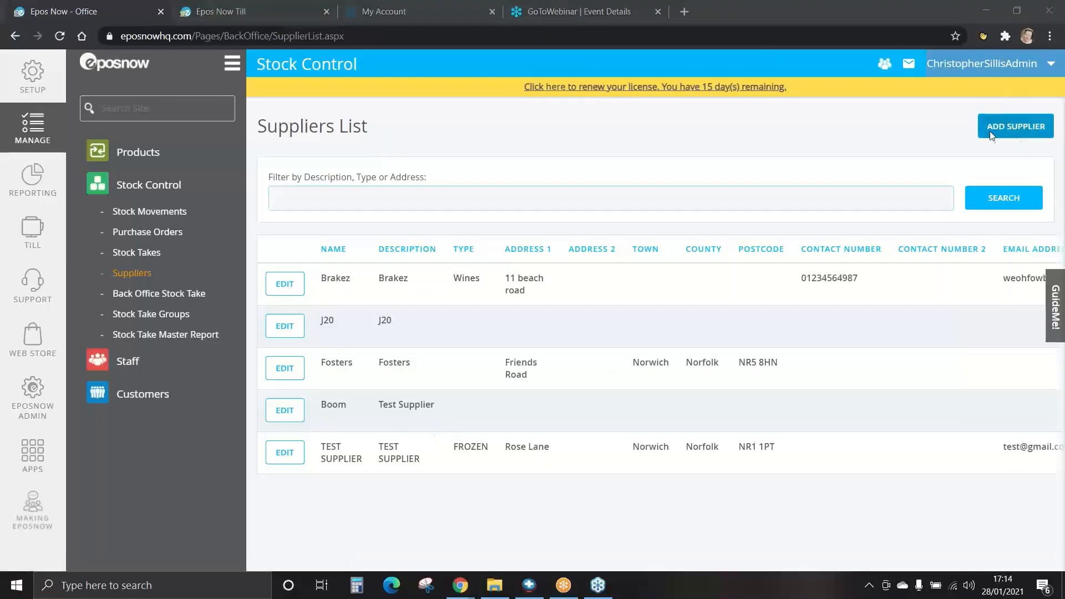
{"action": "left_click", "coordinate": [1025, 128]}
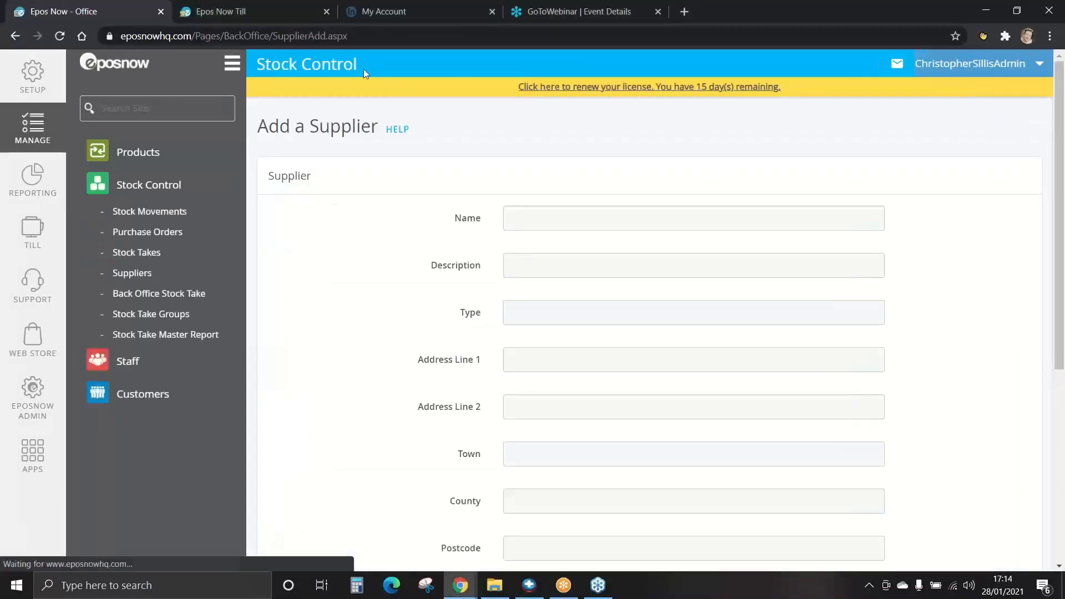
Enter SUPPLIER NAME as the supplier's name and description, and set its type to FOOD
{"action": "left_click", "coordinate": [578, 206]}
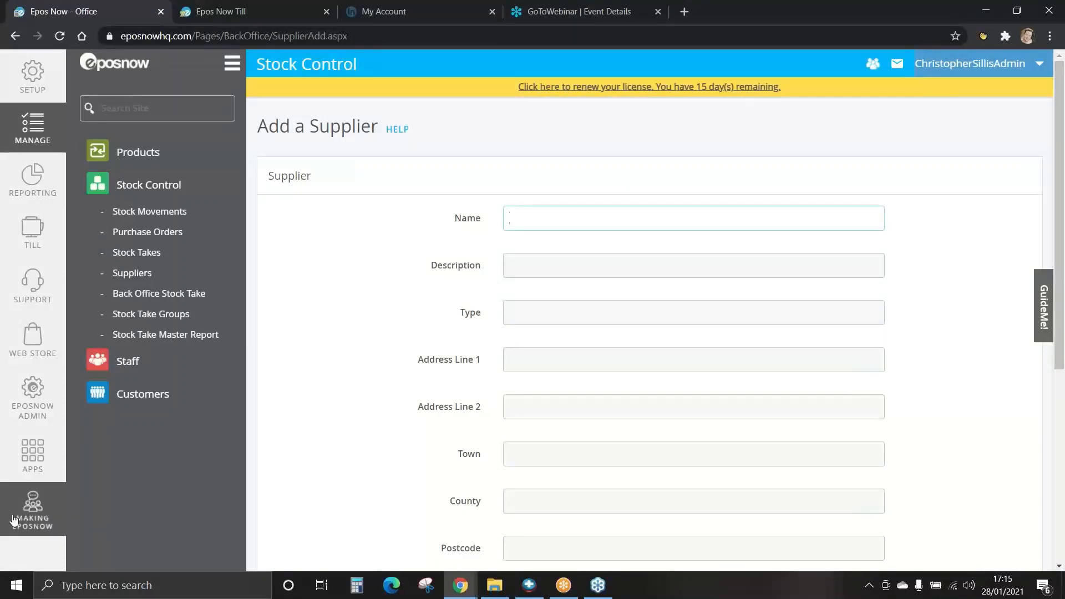
{"action": "type", "text": "SUPPLIER NAME"}
{"action": "left_click", "coordinate": [693, 266]}
{"action": "type", "text": "SUPPLIER NAME"}
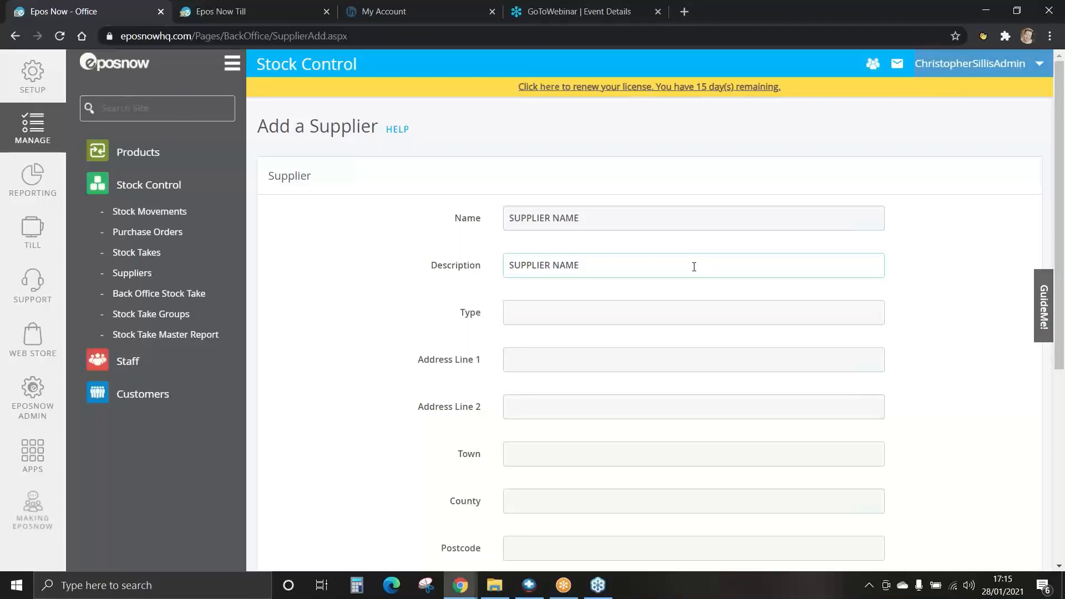
{"action": "left_click", "coordinate": [686, 321]}
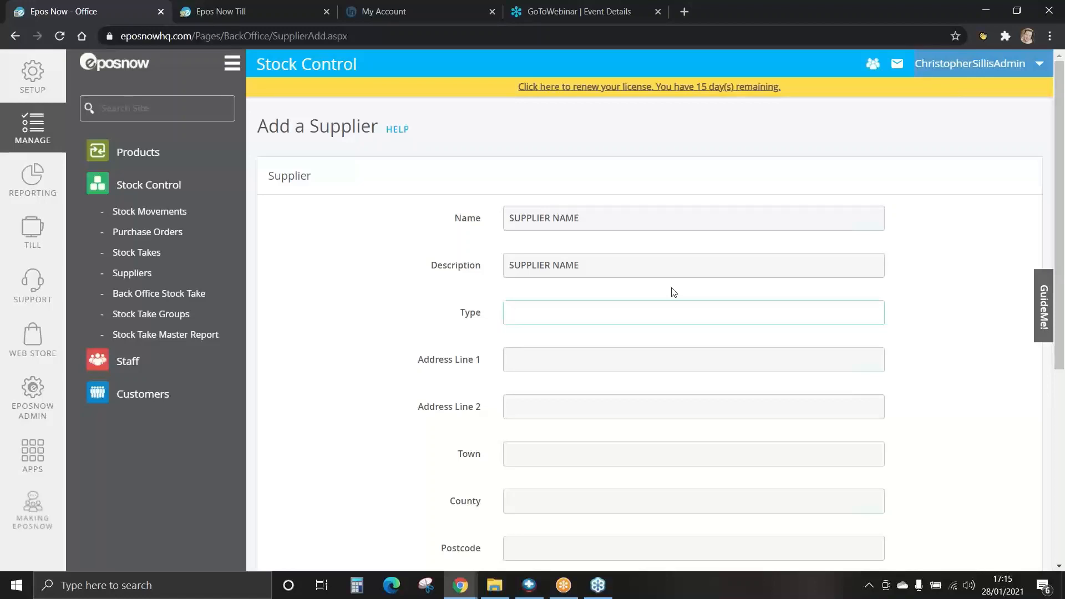
{"action": "type", "text": "OOD"}
{"action": "key", "text": "Tab"}
Enter the supplier's postcode and complete the town and county from it
{"action": "scroll", "coordinate": [420, 243], "scroll_direction": "down", "scroll_amount": 1}
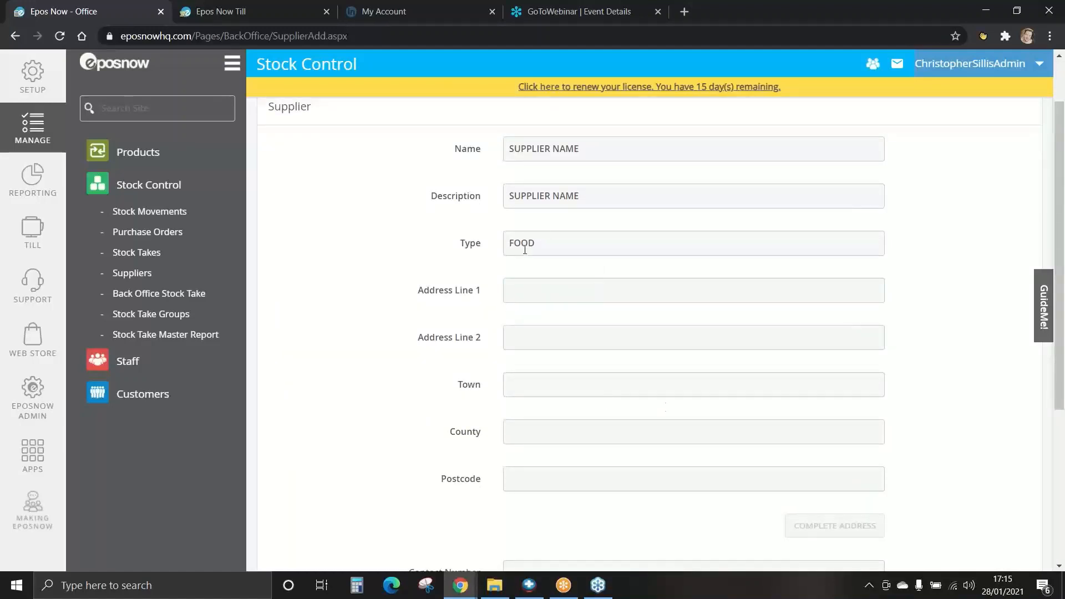
{"action": "left_click", "coordinate": [518, 486]}
{"action": "type", "text": "NR11TP"}
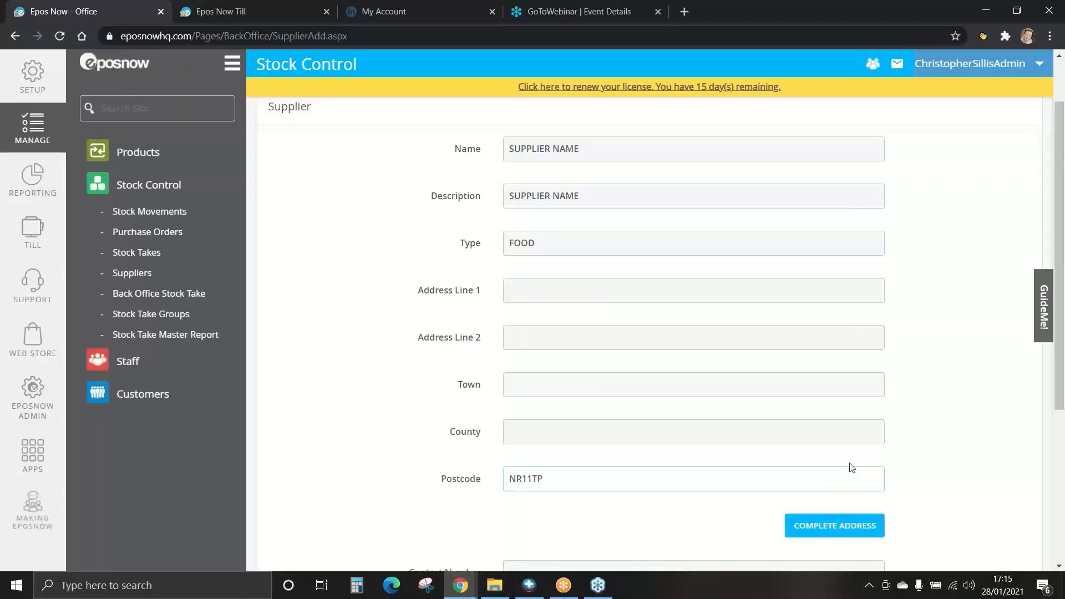
{"action": "left_click", "coordinate": [825, 526]}
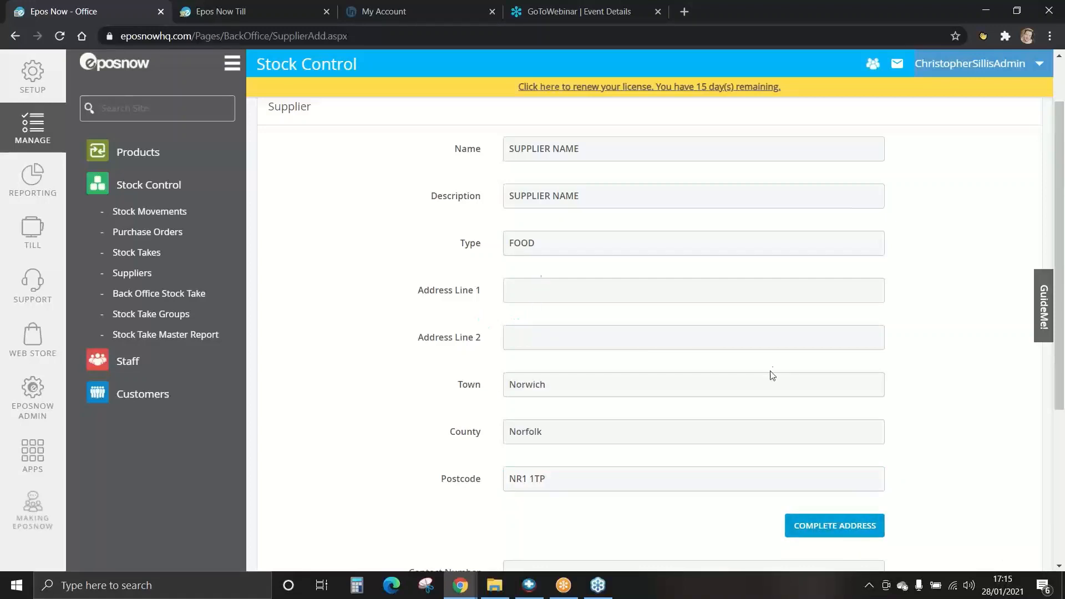
Go through the address and contact number fields, enter the supplier's email address, and add the supplier
{"action": "left_click", "coordinate": [536, 297]}
{"action": "scroll", "coordinate": [599, 369], "scroll_direction": "down", "scroll_amount": 4}
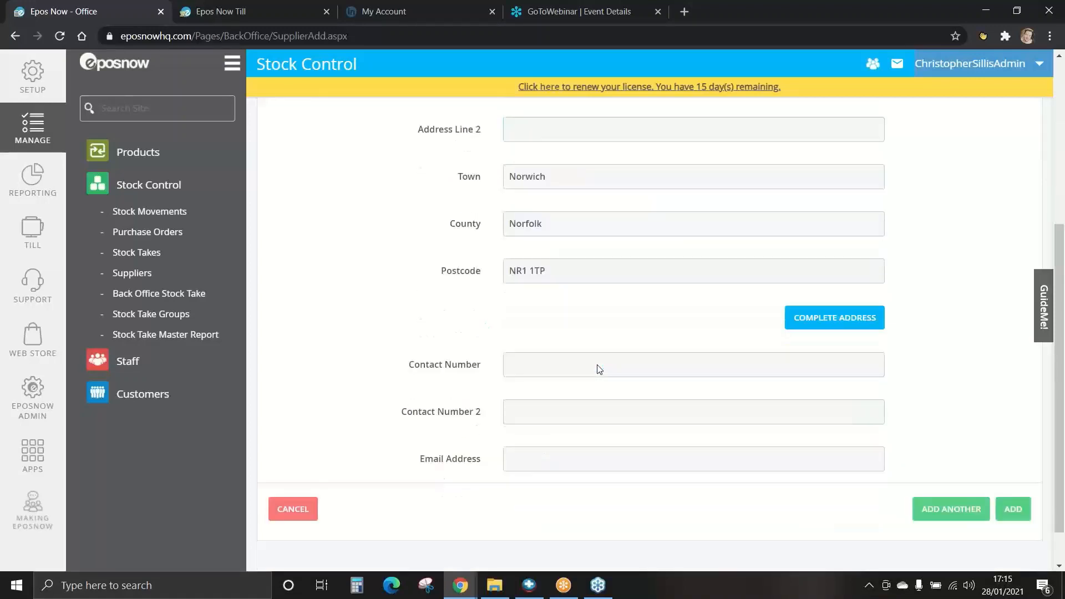
{"action": "left_click", "coordinate": [528, 360]}
{"action": "left_click", "coordinate": [534, 413]}
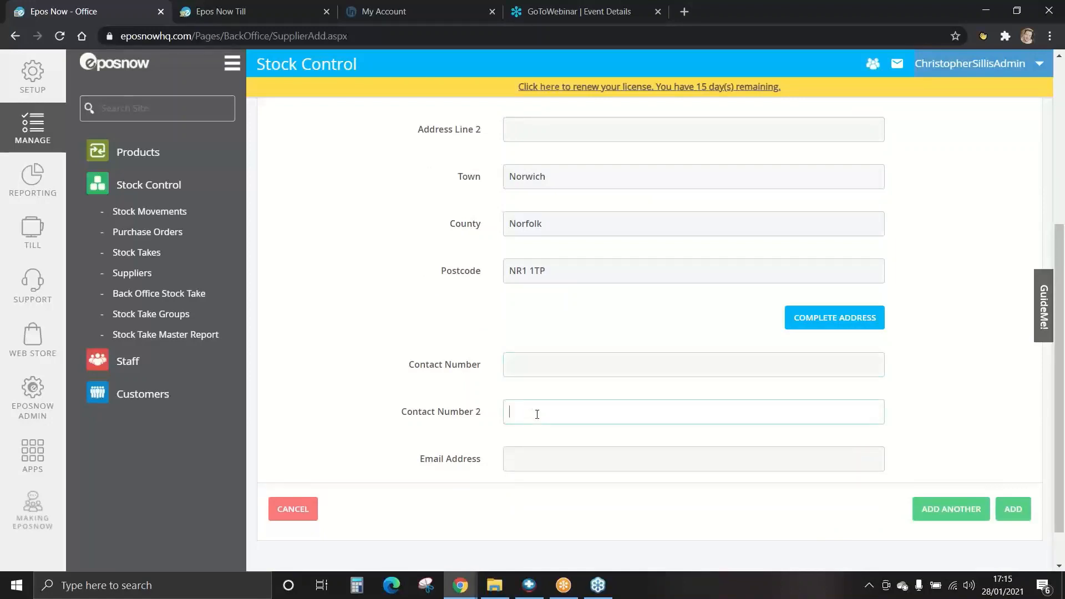
{"action": "left_click", "coordinate": [519, 460]}
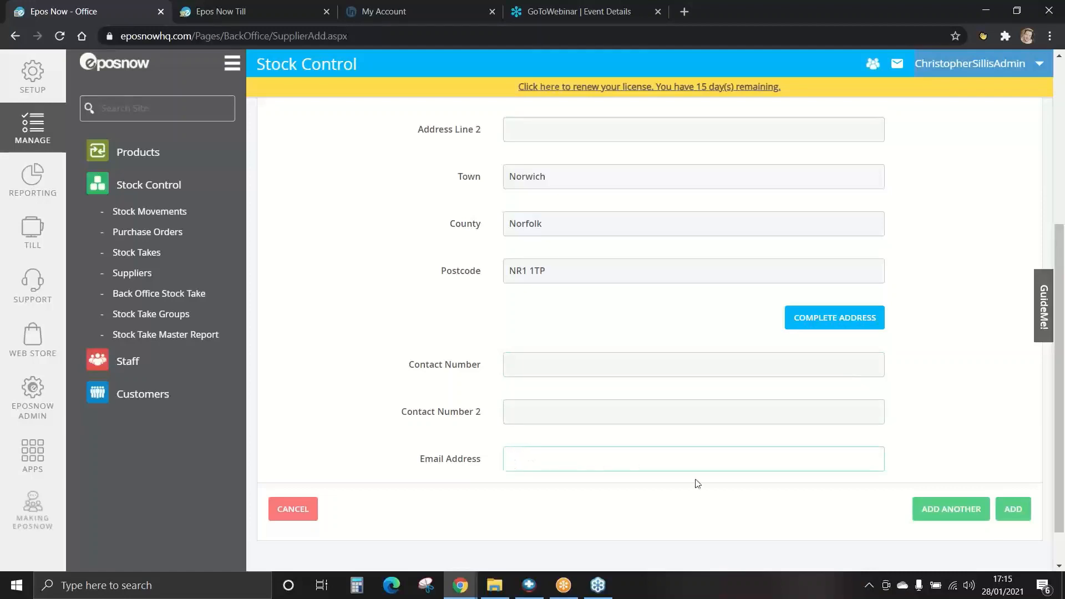
{"action": "type", "text": "test@gmail.com"}
{"action": "left_click_drag", "start_coordinate": [1059, 269], "coordinate": [1061, 310]}
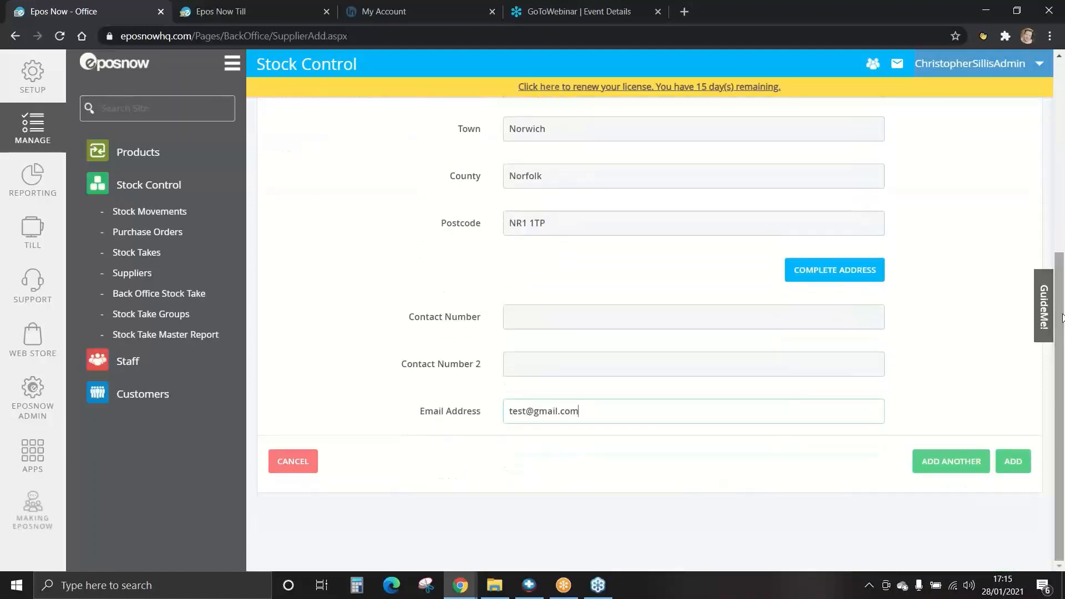
{"action": "left_click", "coordinate": [1011, 464]}
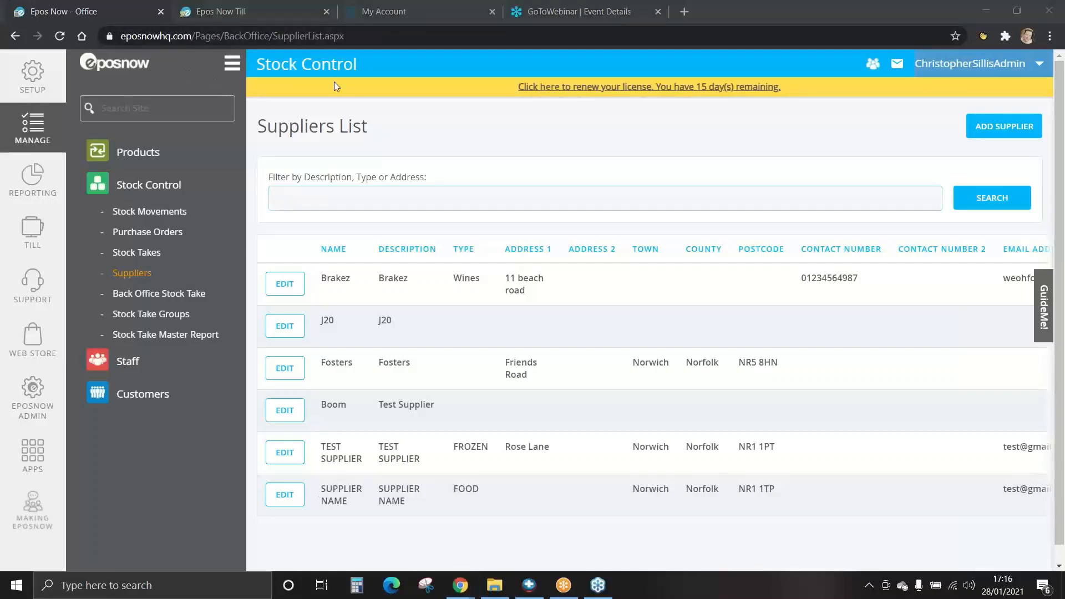
Open the product list and show the supplier details for the products
{"action": "left_click", "coordinate": [123, 157]}
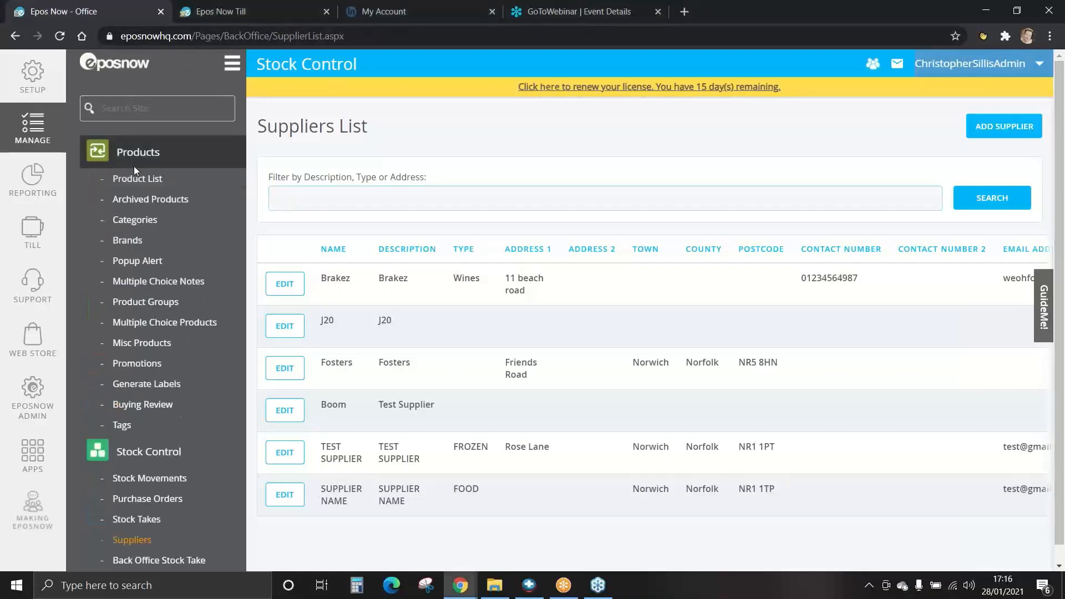
{"action": "left_click", "coordinate": [133, 180]}
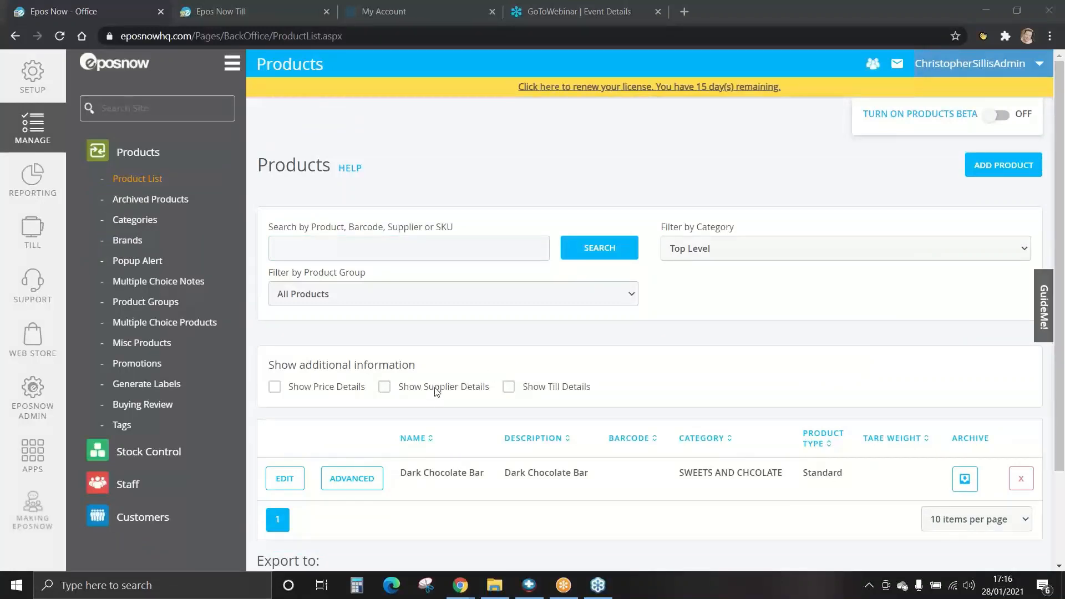
{"action": "scroll", "coordinate": [437, 398], "scroll_direction": "down", "scroll_amount": 1}
{"action": "scroll", "coordinate": [437, 397], "scroll_direction": "down", "scroll_amount": 2}
{"action": "left_click", "coordinate": [384, 273]}
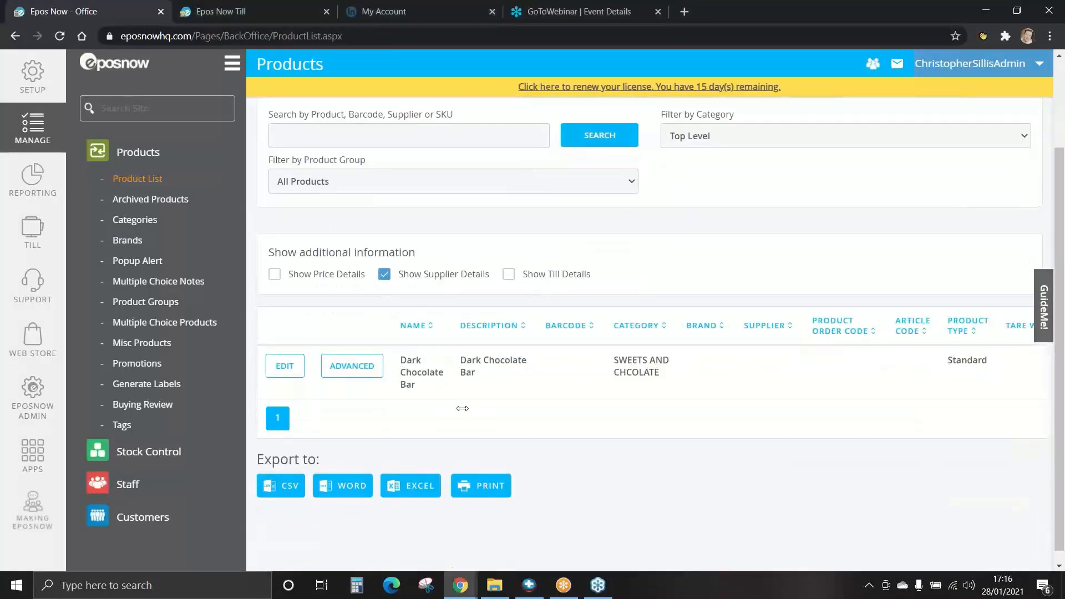
Edit the Dark Chocolate Bar in the product list, set its supplier to TEST SUPPLIER, and update the row
{"action": "scroll", "coordinate": [280, 425], "scroll_direction": "up", "scroll_amount": 1}
{"action": "left_click", "coordinate": [284, 433]}
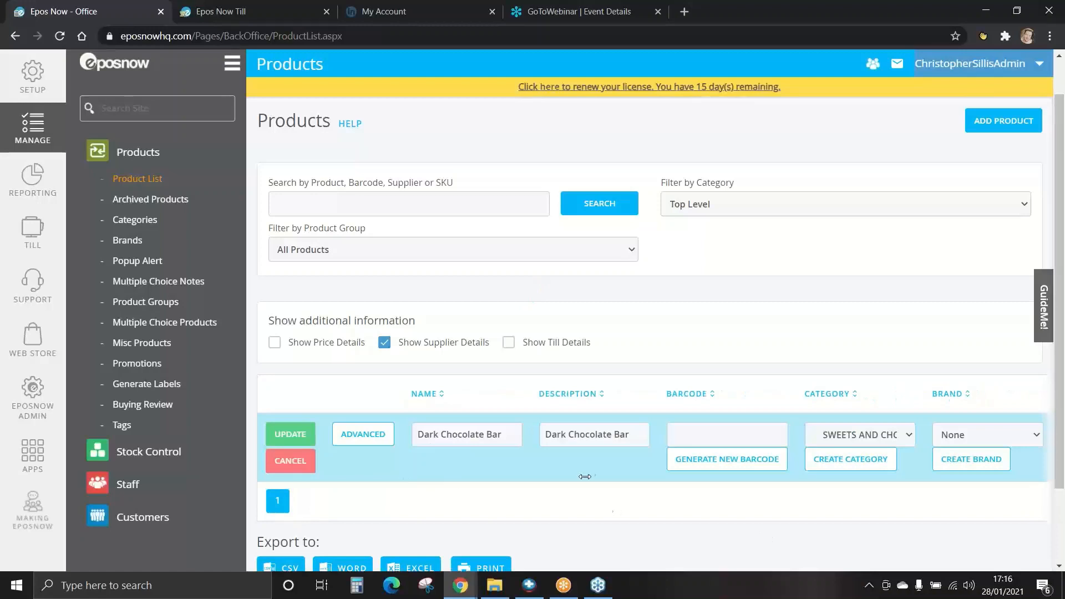
{"action": "scroll", "coordinate": [509, 459], "scroll_direction": "right", "scroll_amount": 5}
{"action": "left_click", "coordinate": [854, 437]}
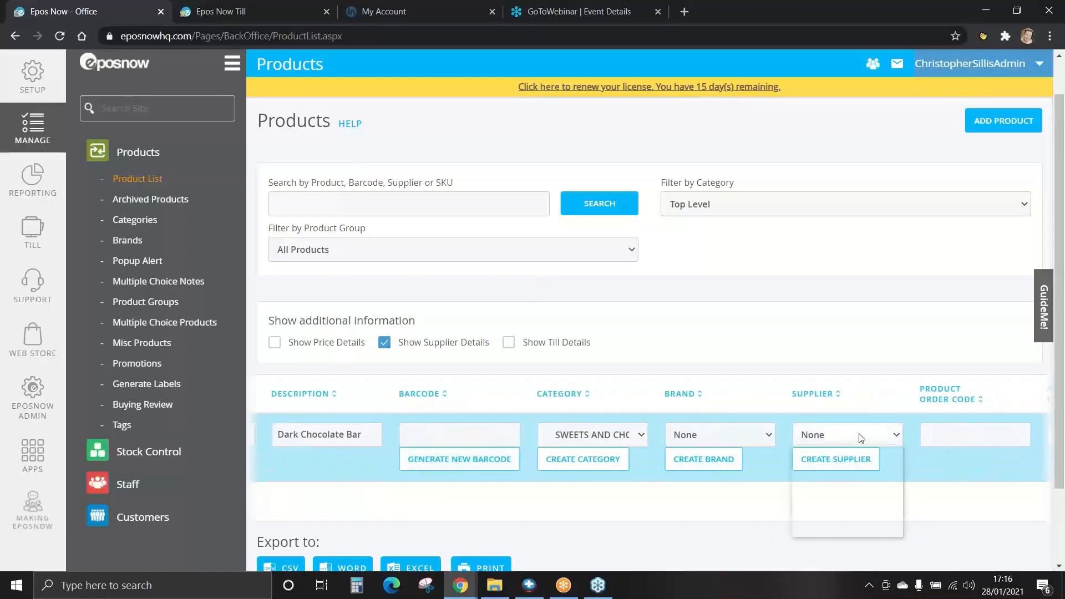
{"action": "left_click", "coordinate": [839, 529]}
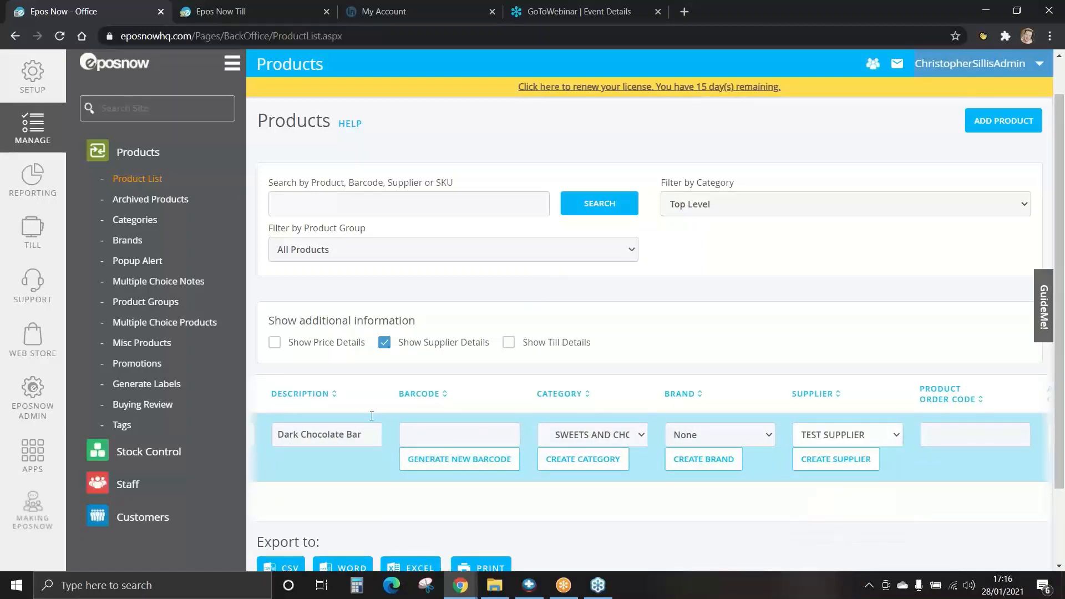
{"action": "left_click_drag", "start_coordinate": [344, 474], "coordinate": [732, 477]}
{"action": "left_click", "coordinate": [288, 434]}
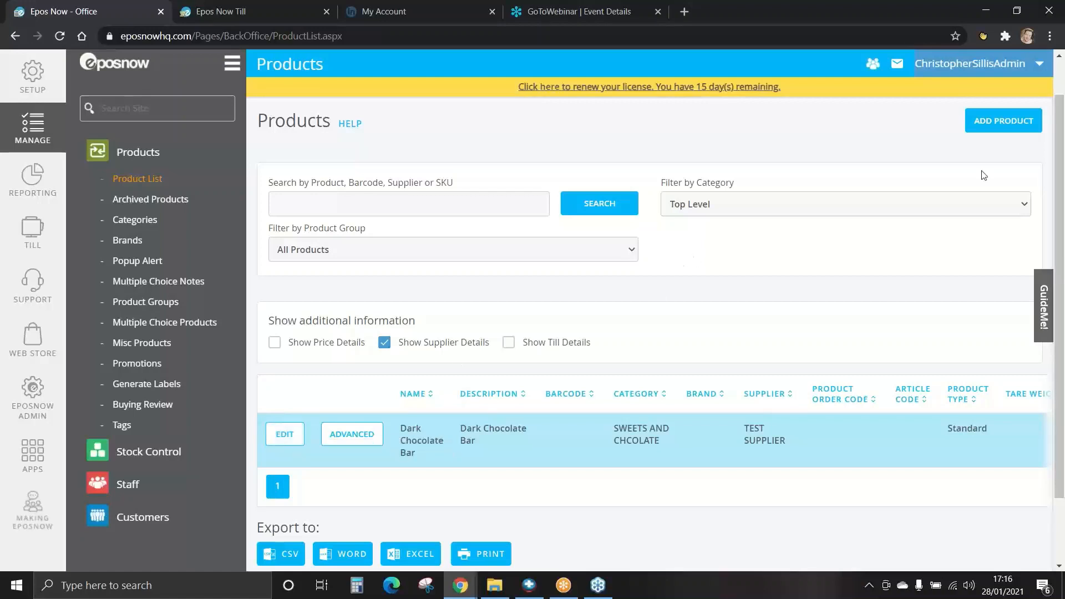
Open a new product form and look over the supplier choices available there
{"action": "left_click", "coordinate": [1002, 121]}
{"action": "scroll", "coordinate": [578, 399], "scroll_direction": "down", "scroll_amount": 10}
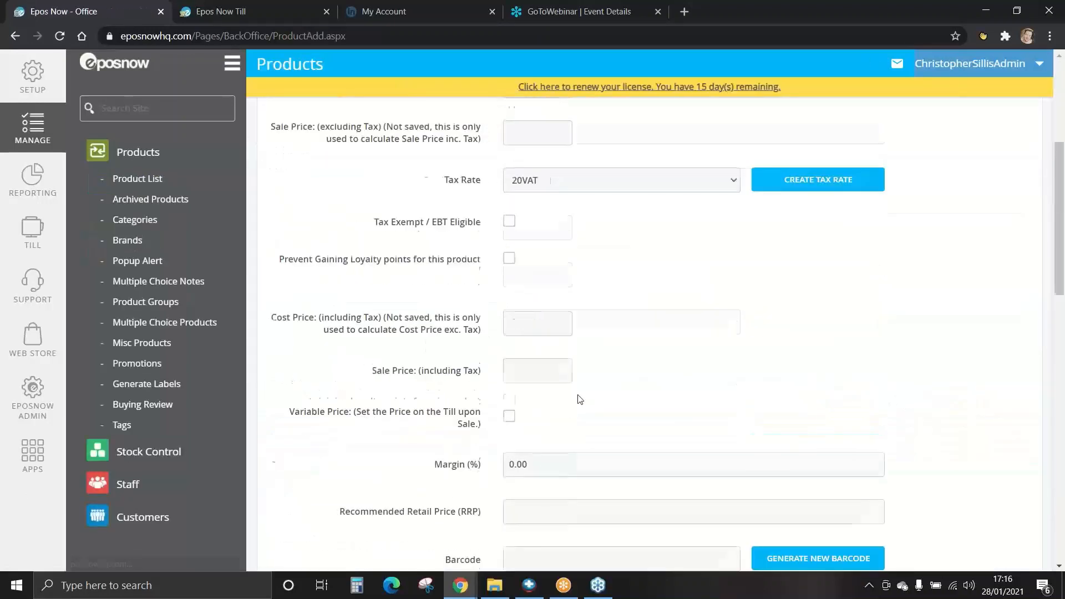
{"action": "scroll", "coordinate": [577, 399], "scroll_direction": "down", "scroll_amount": 1}
{"action": "left_click", "coordinate": [556, 355]}
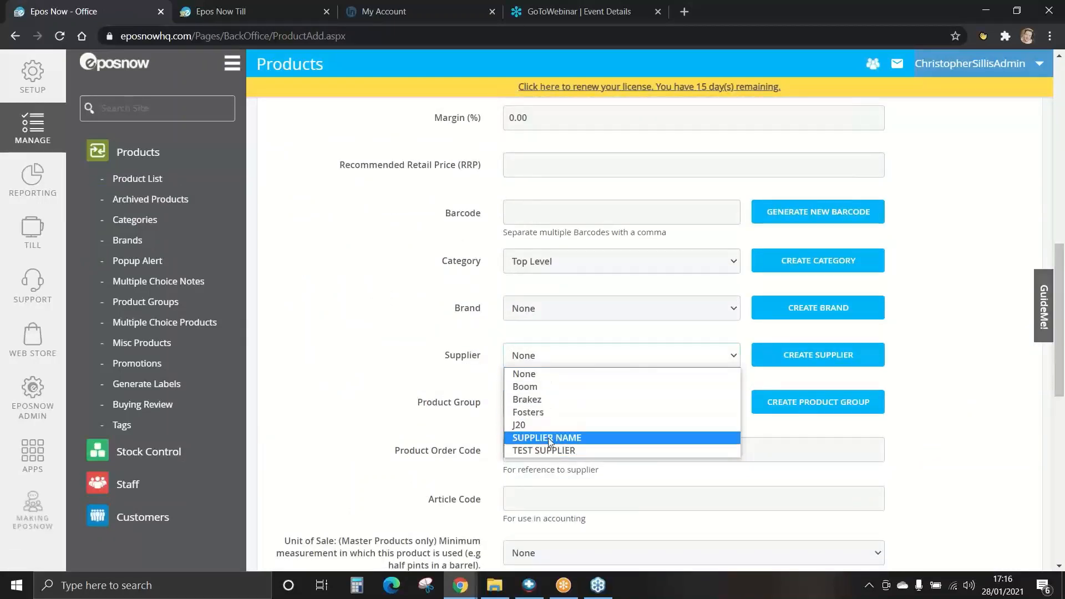
{"action": "left_click", "coordinate": [553, 357]}
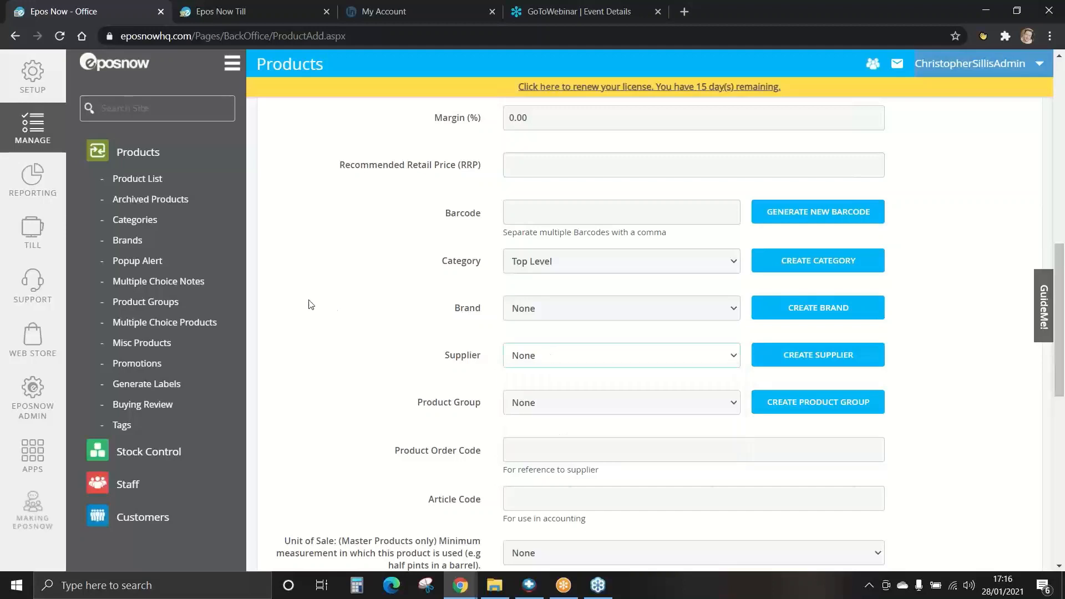